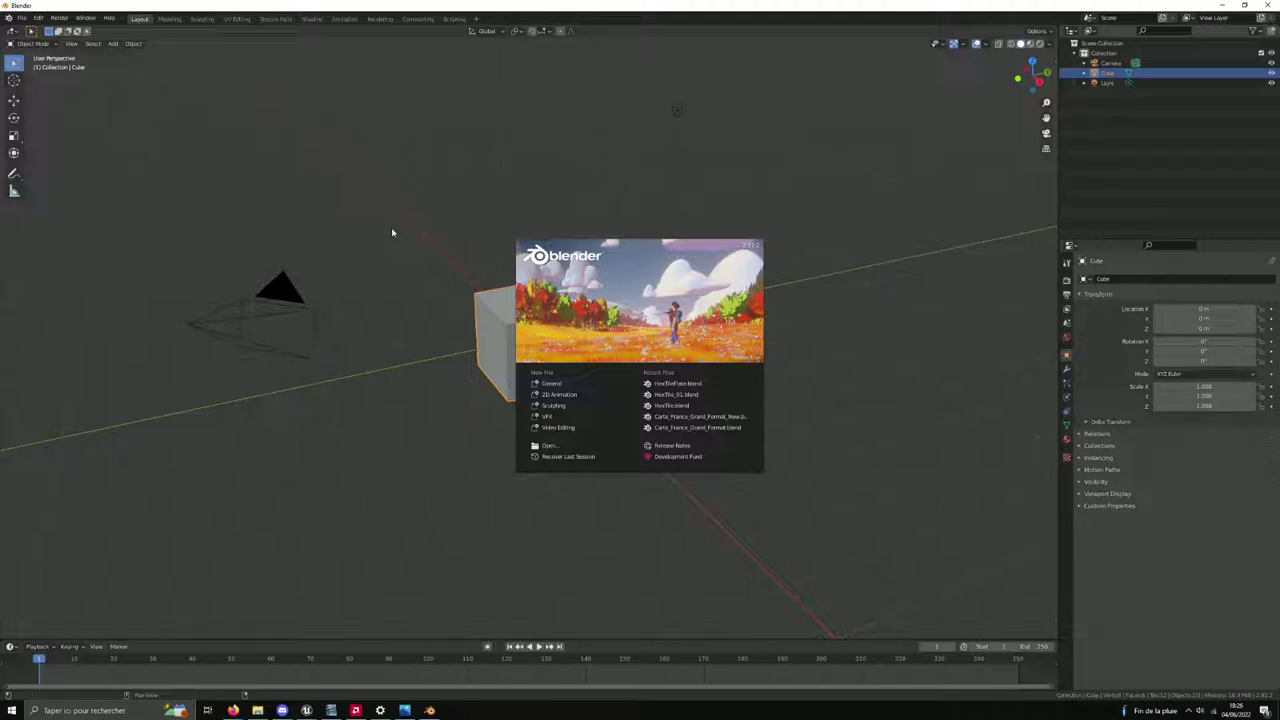
Dismiss the splash screen and delete the default cube
left_click(391, 232)
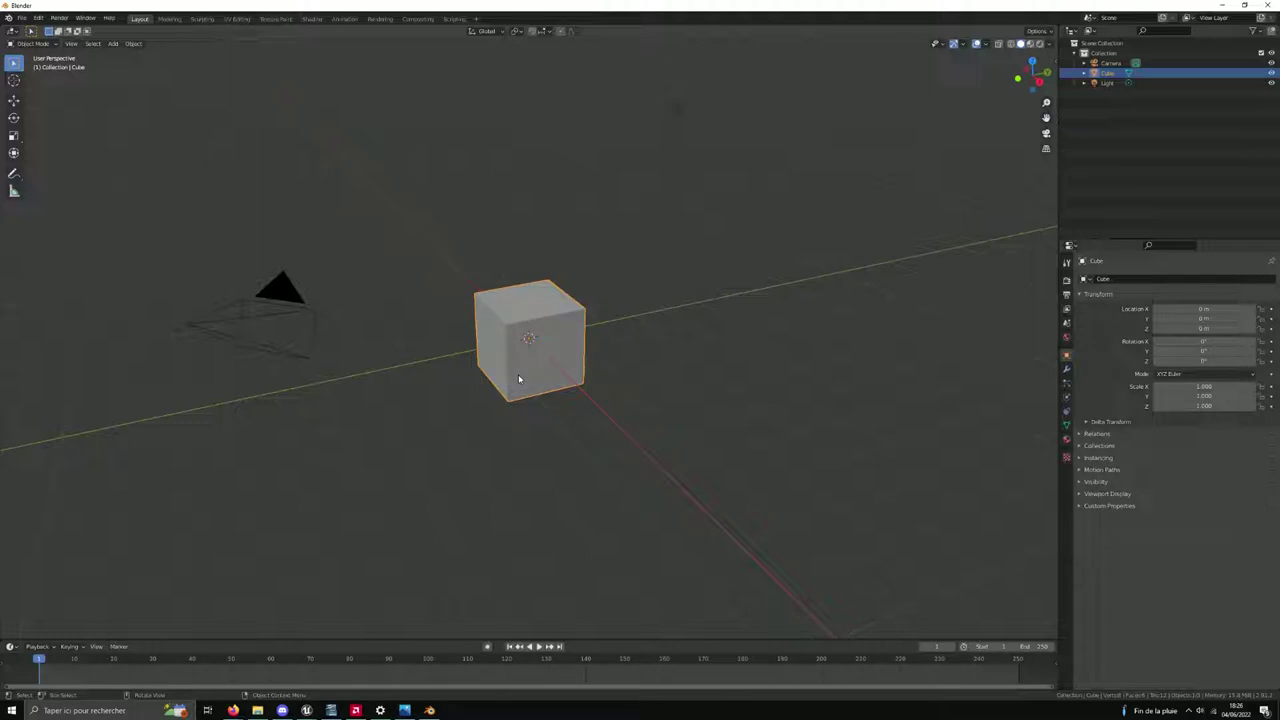
key("Delete")
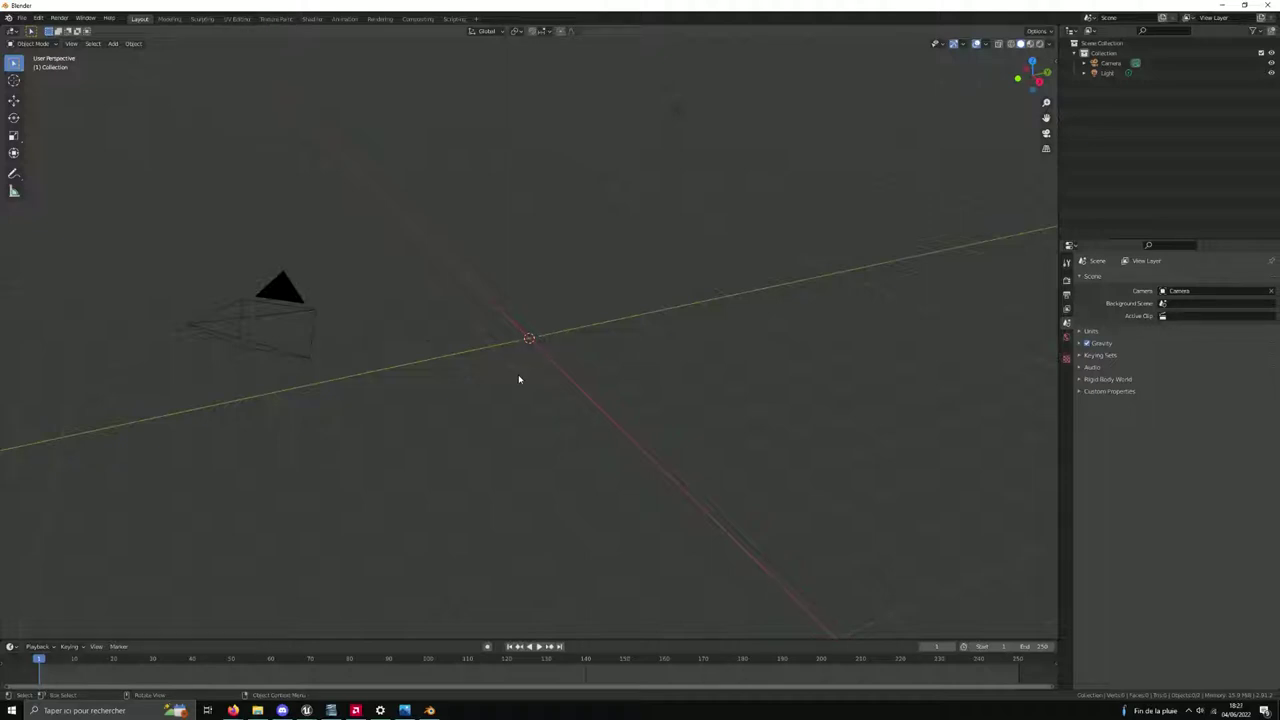
Switch to top view, add a plane mesh at the origin, and show its material settings
key("KP_7")
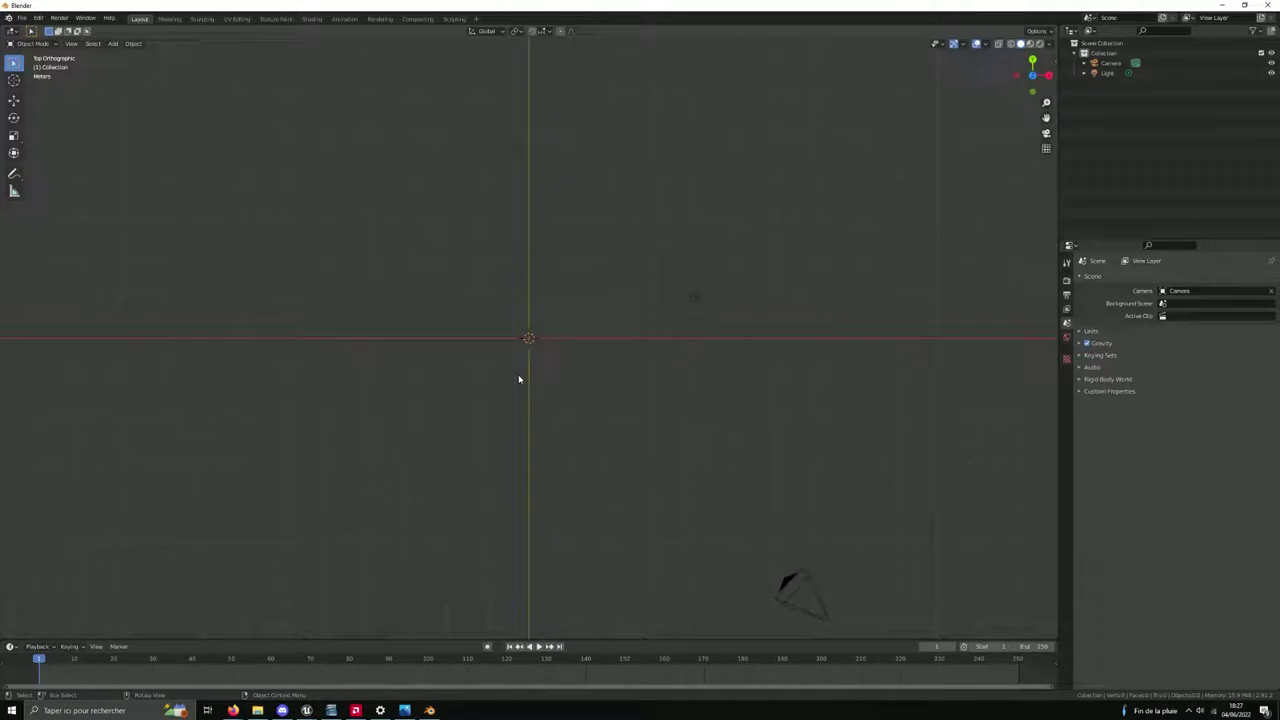
key("shift+a")
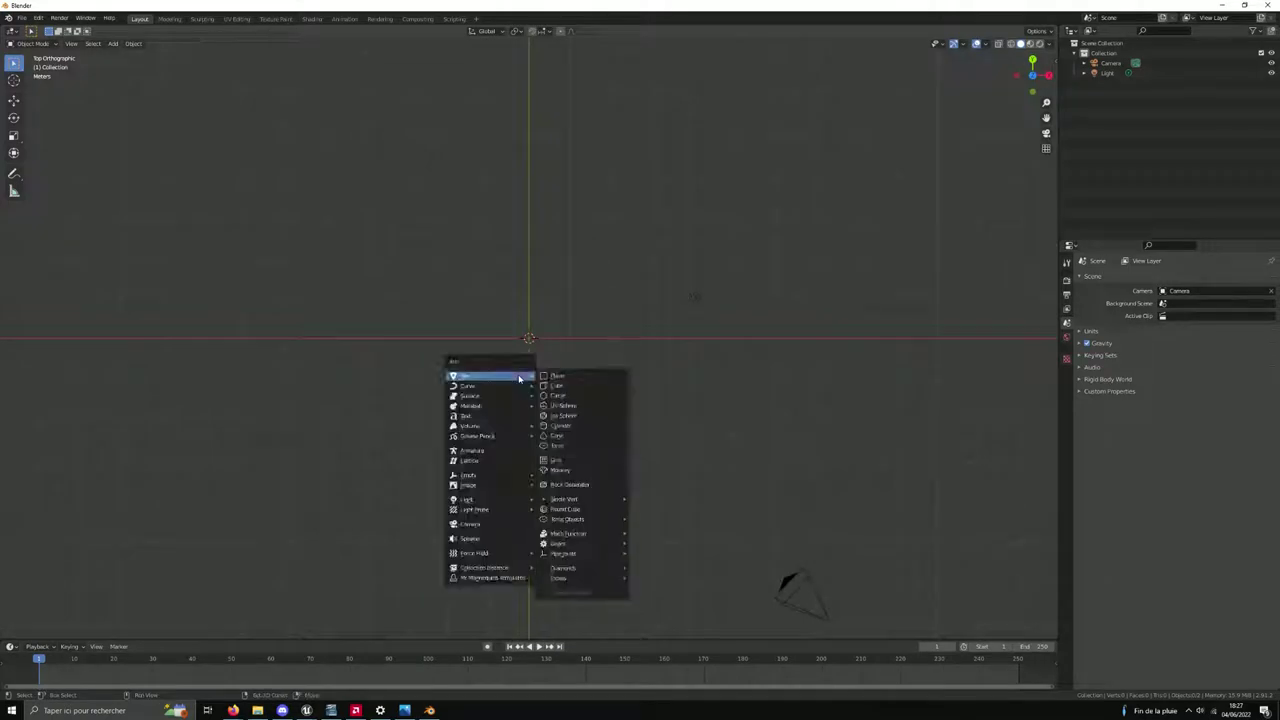
mouse_move(488, 376)
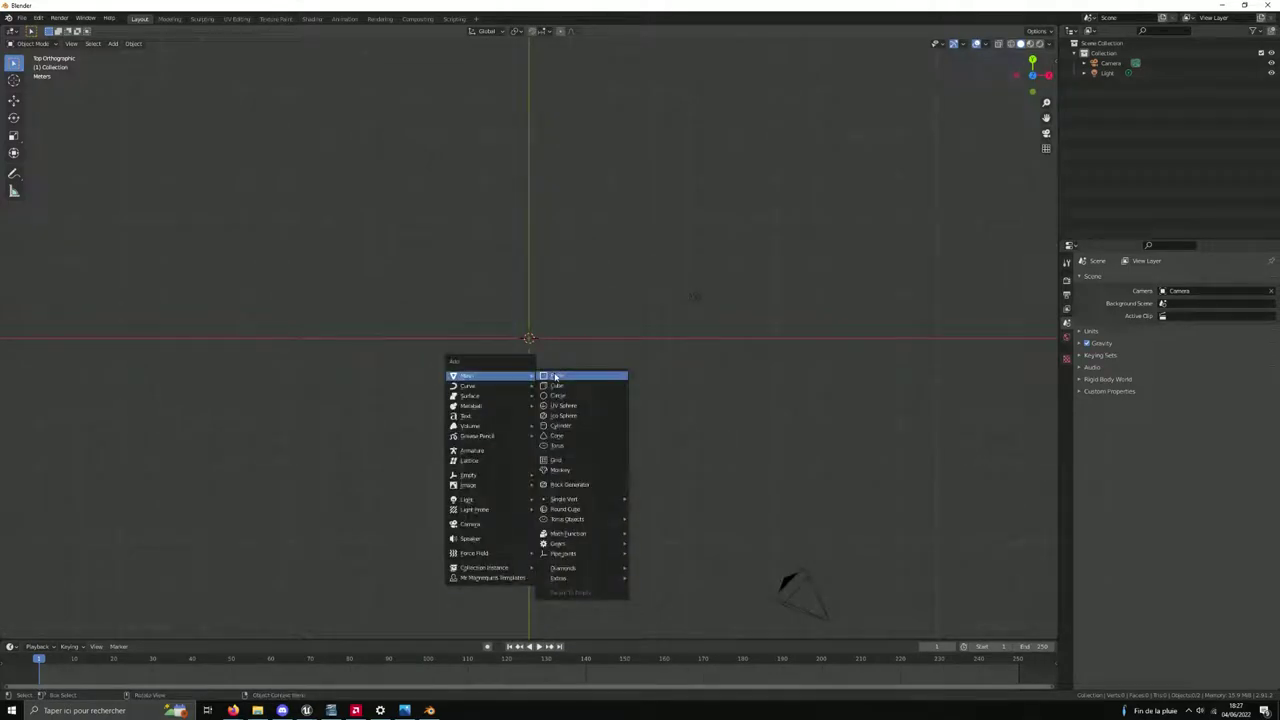
left_click(556, 377)
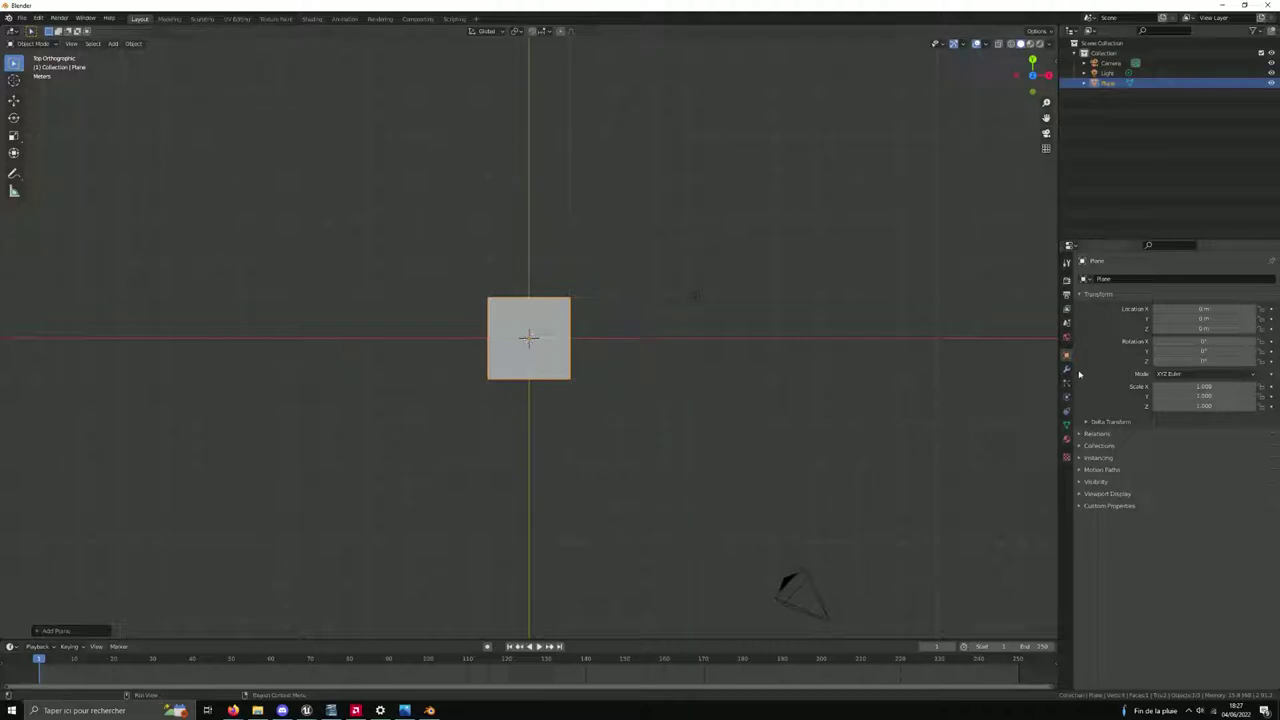
left_click(1066, 438)
Create a new material whose Base Color is an Image Texture loaded from TUTO/SelectionMap.png
left_click(1174, 322)
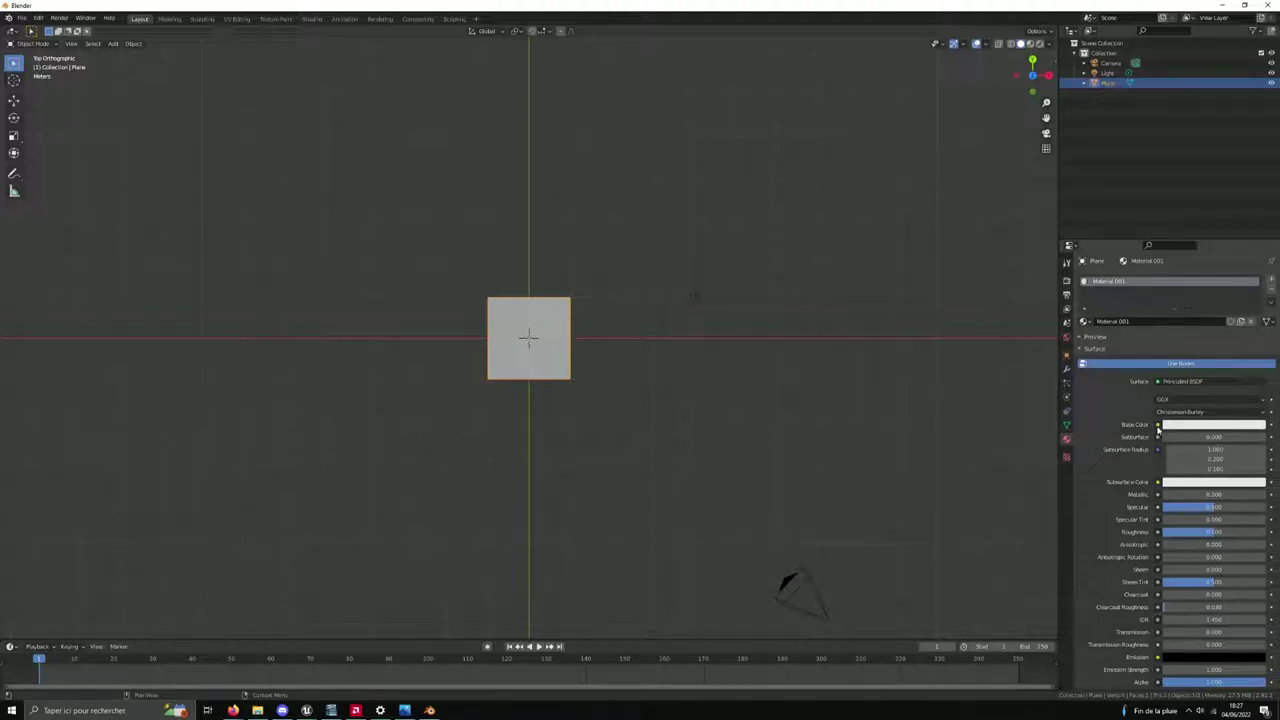
left_click(1158, 425)
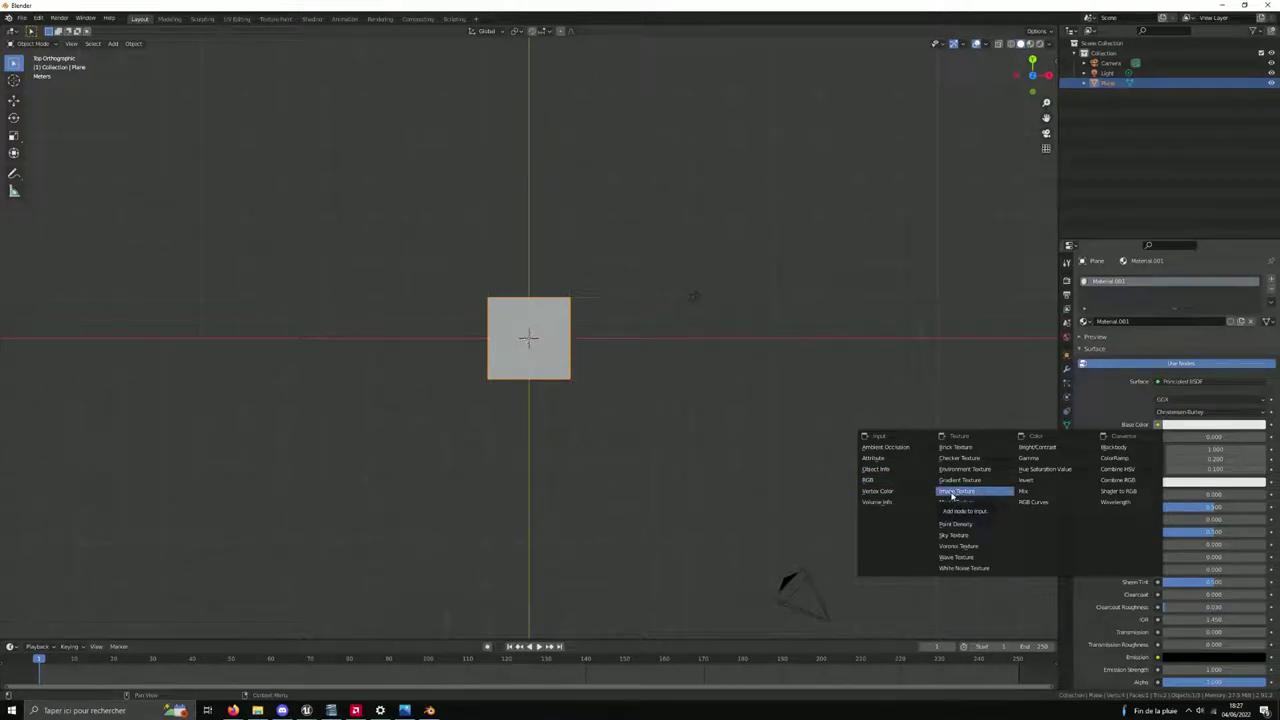
left_click(953, 493)
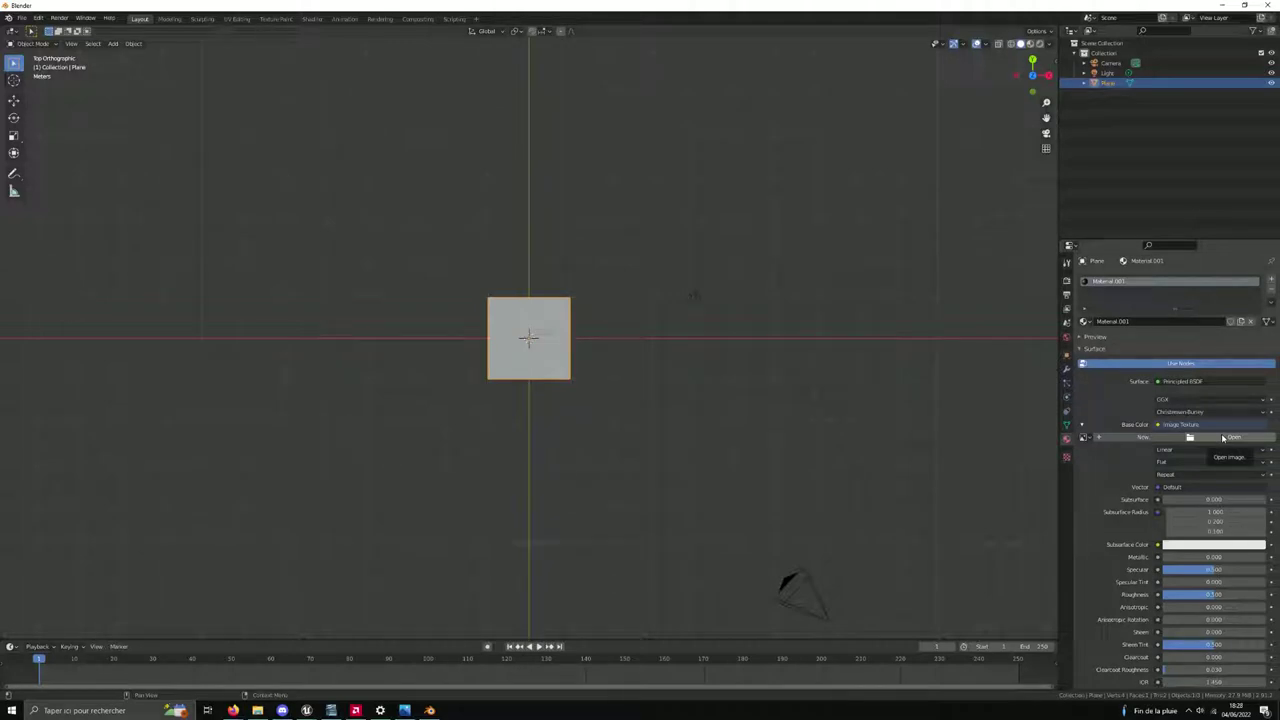
left_click(1222, 438)
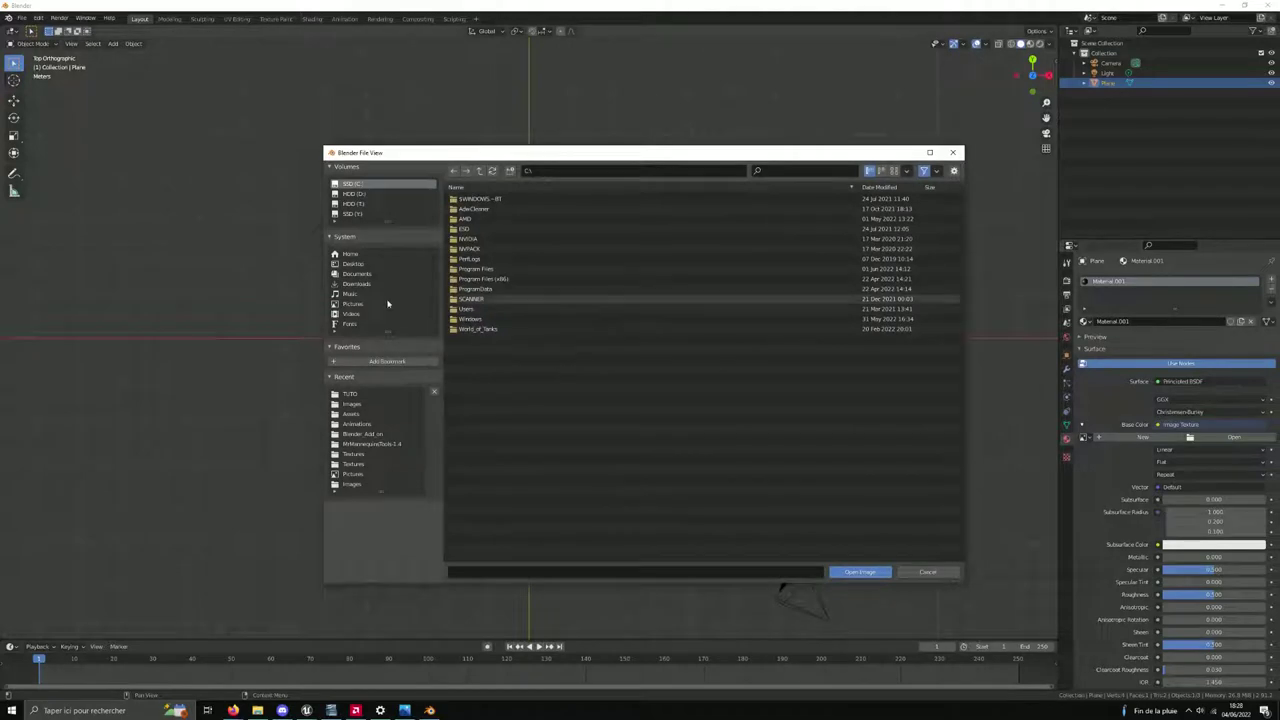
left_click(350, 394)
left_click(480, 209)
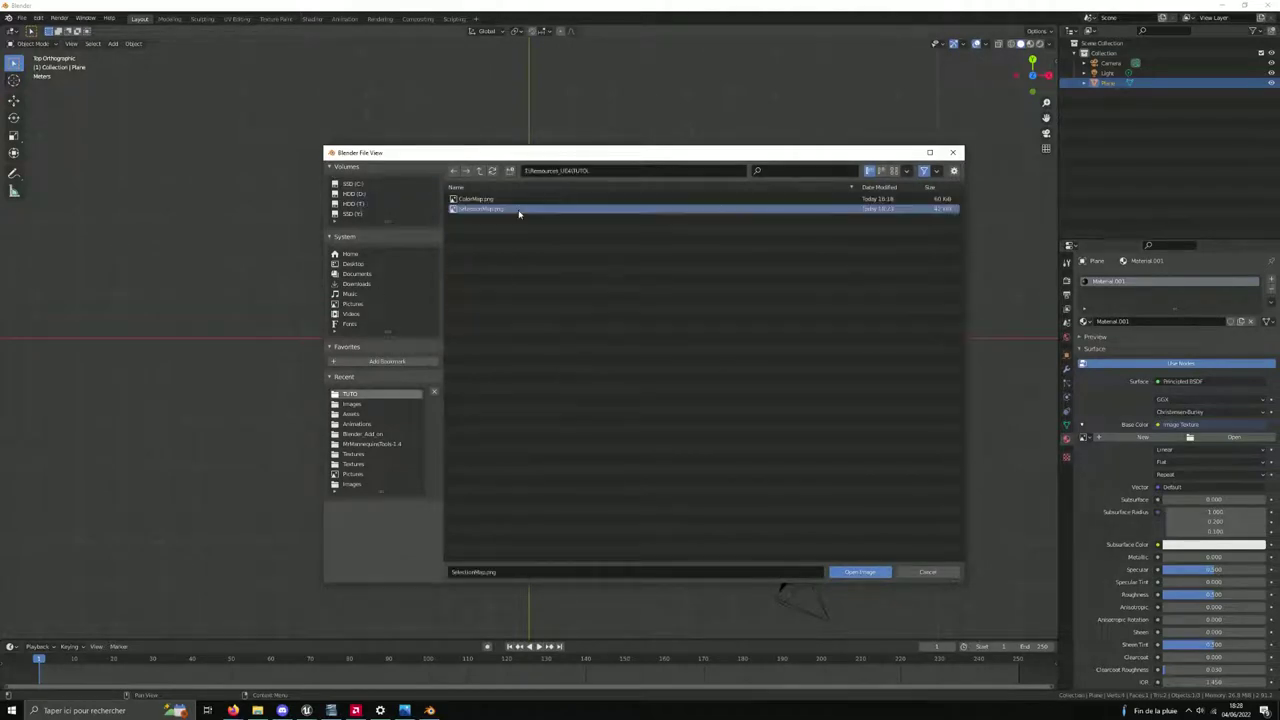
left_click(856, 573)
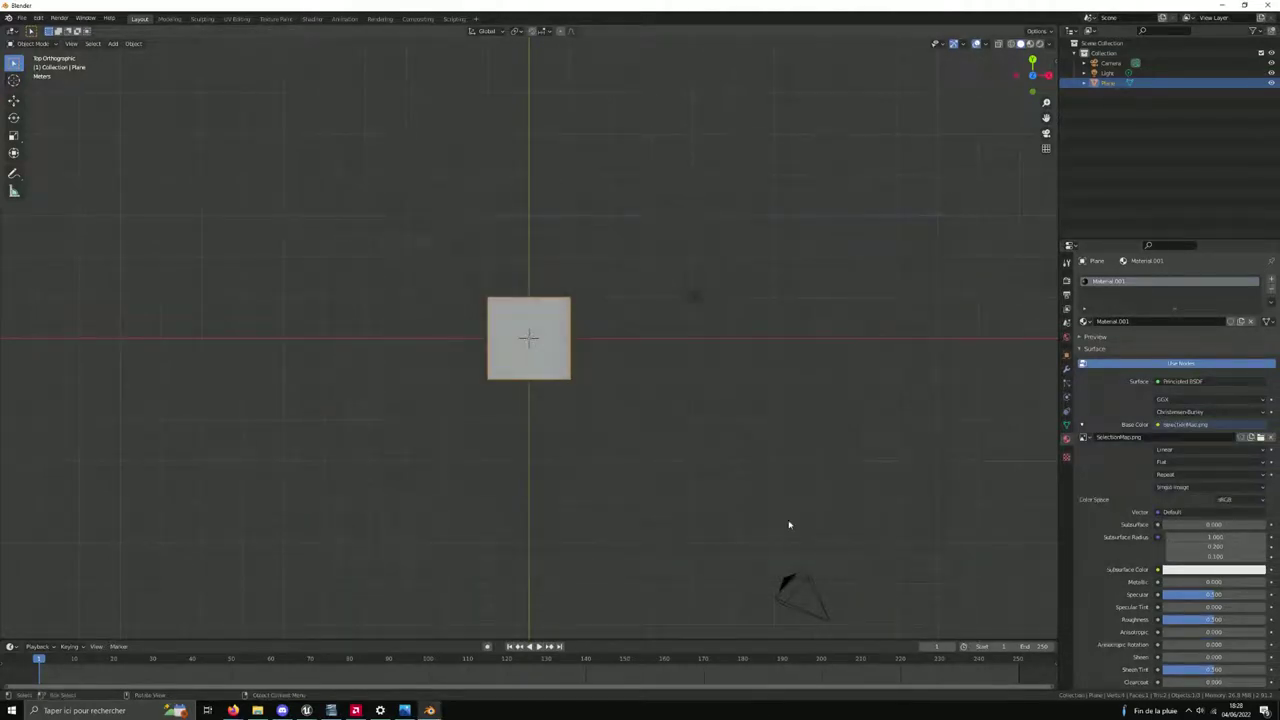
Zoom in on the plane and use Material Preview shading to display the SelectionMap texture
scroll(430, 322, "up", 5)
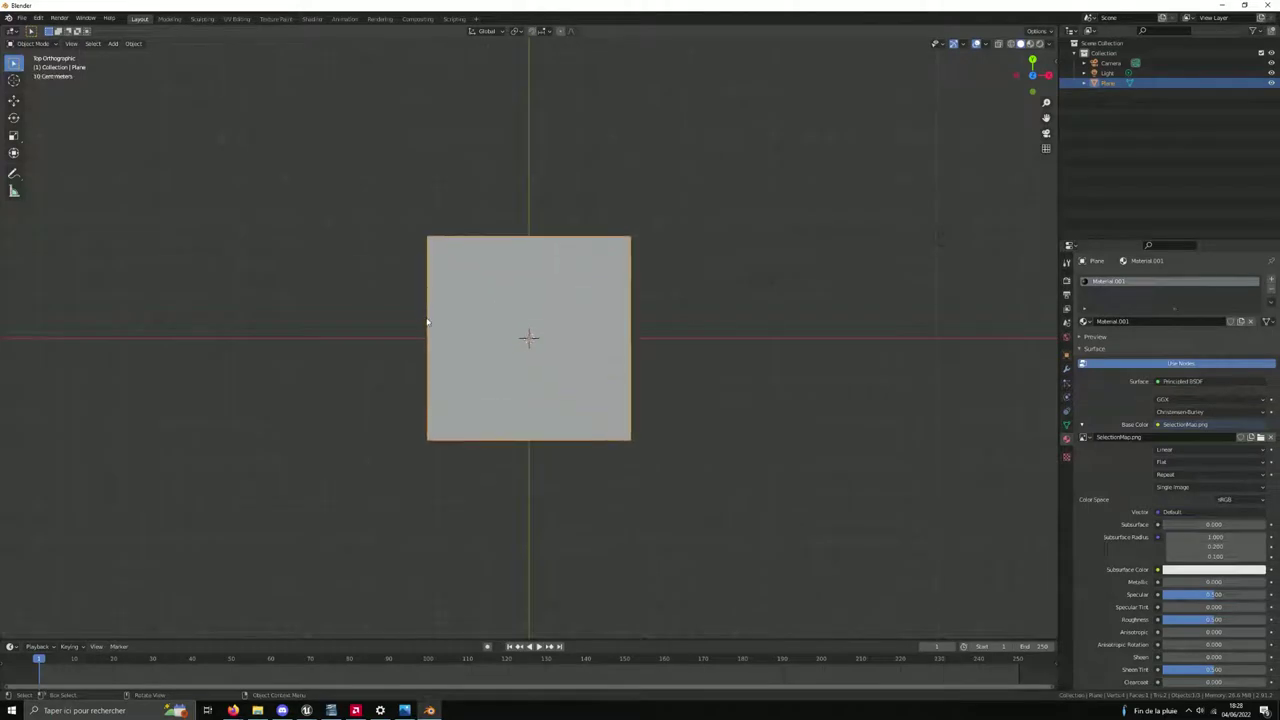
scroll(427, 322, "up", 1)
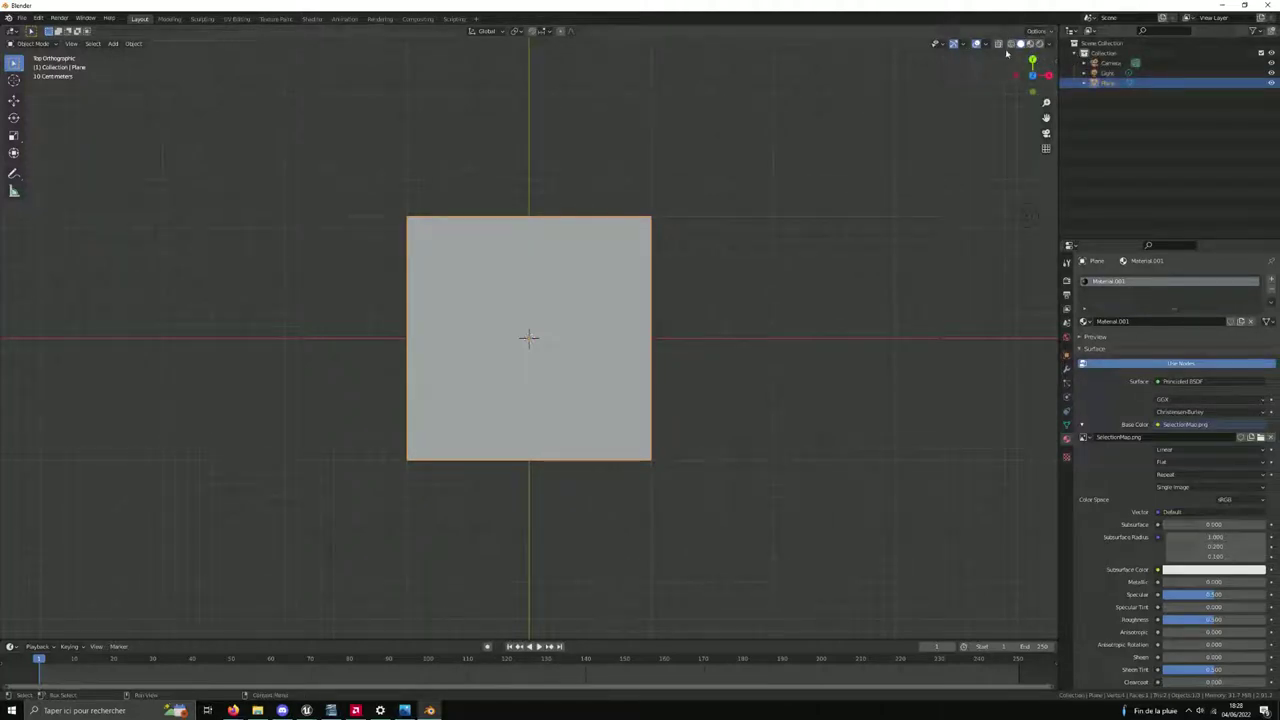
left_click(1012, 44)
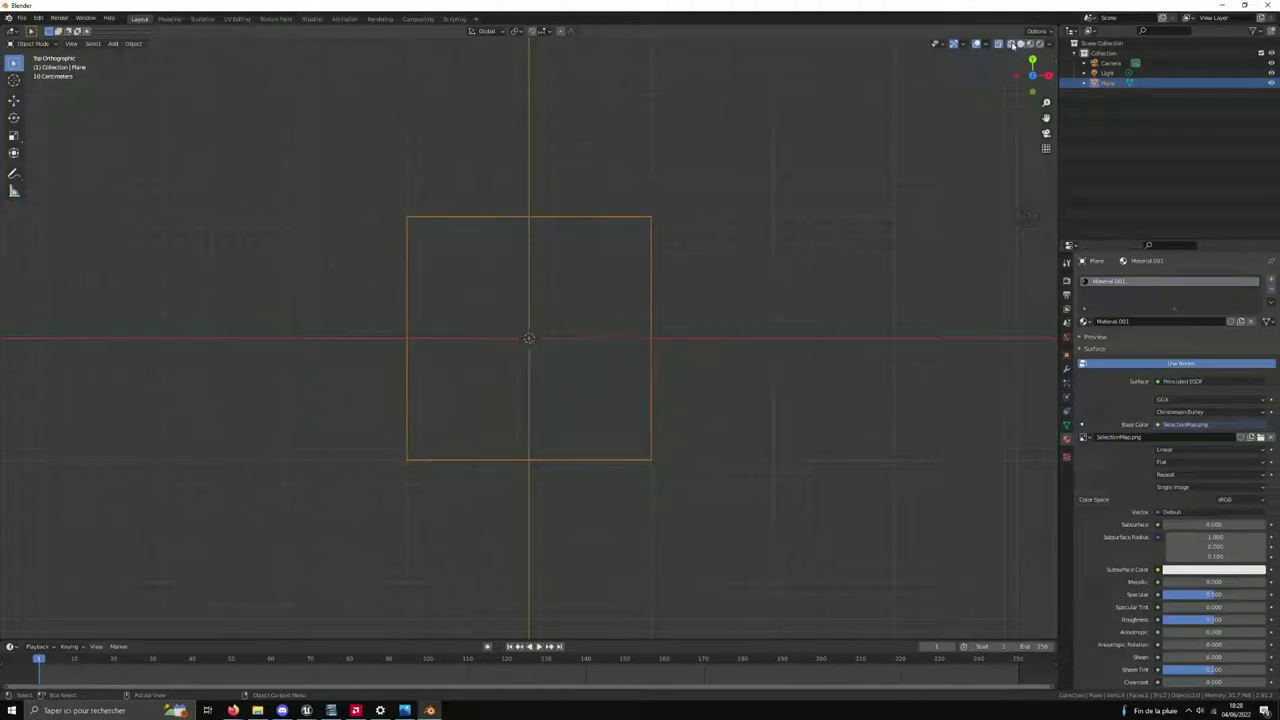
left_click(1020, 44)
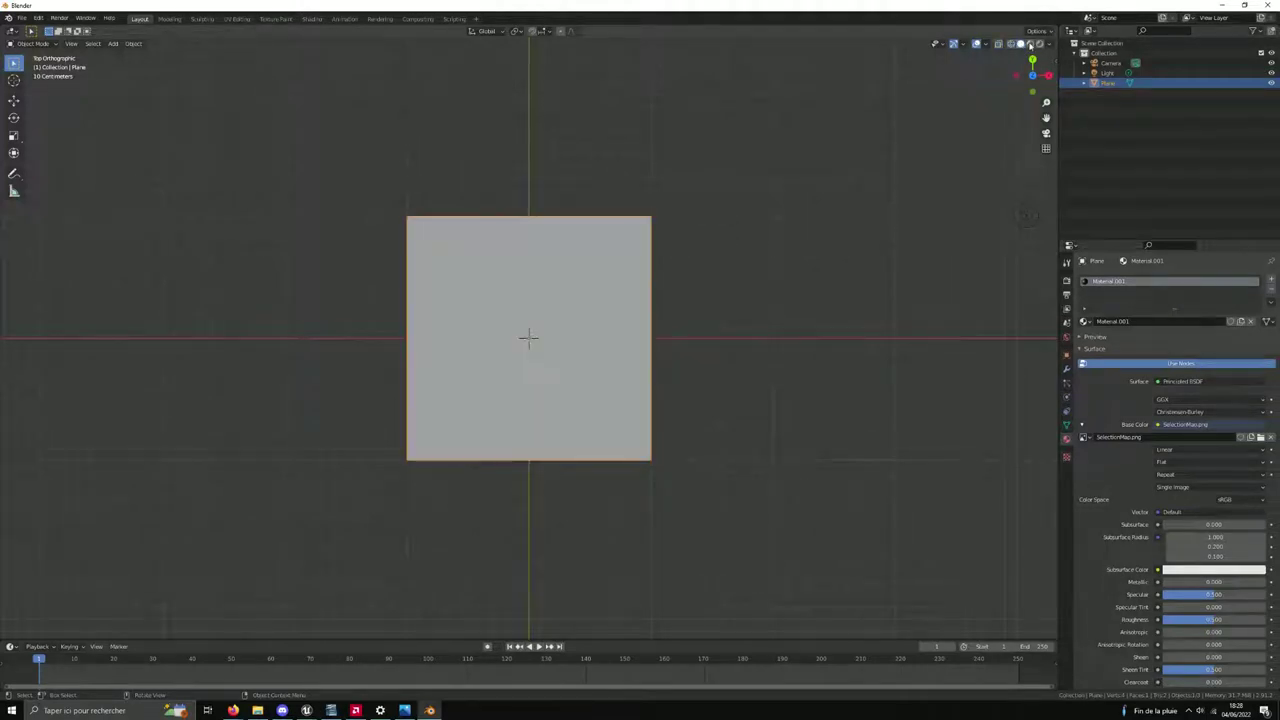
left_click(1030, 44)
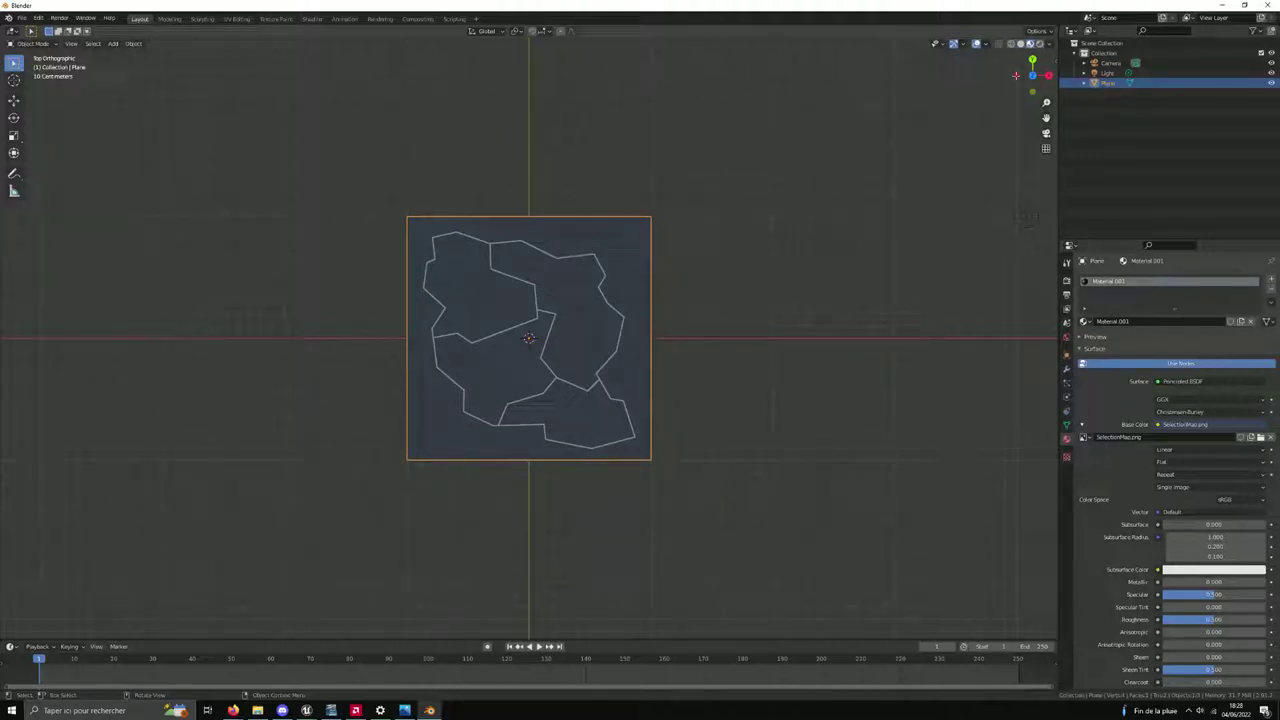
left_click(1039, 44)
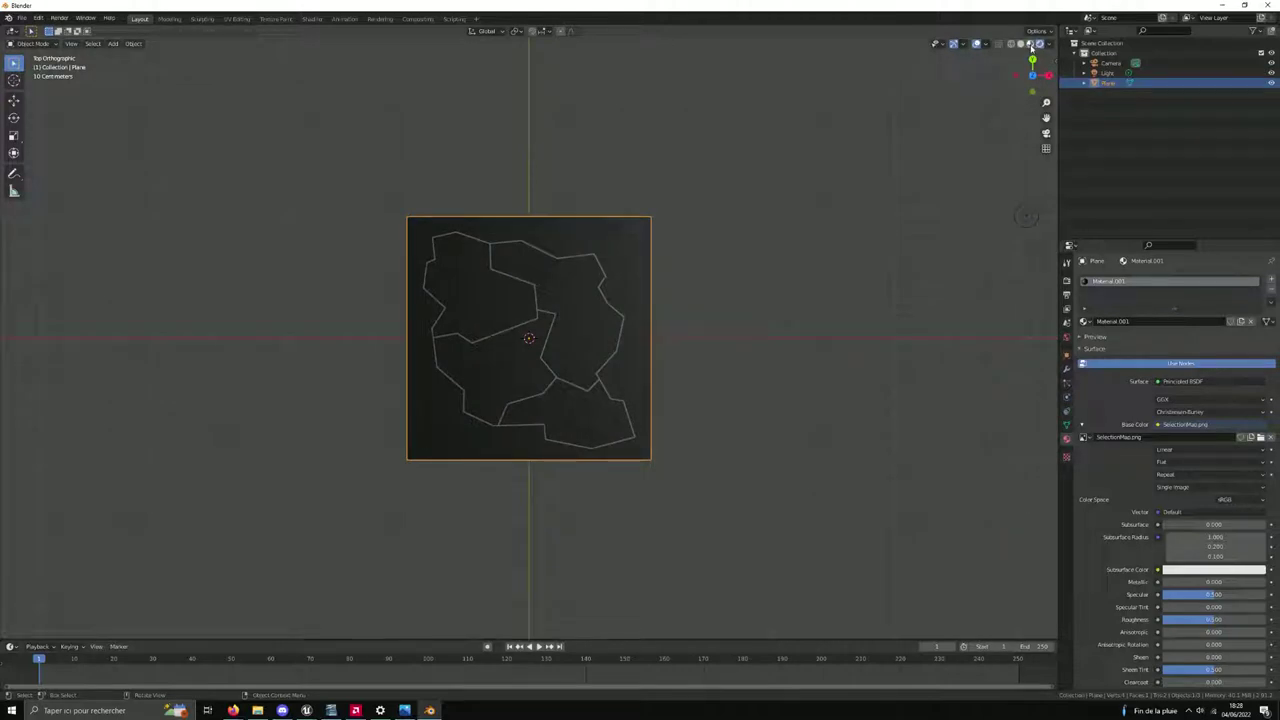
left_click(1031, 47)
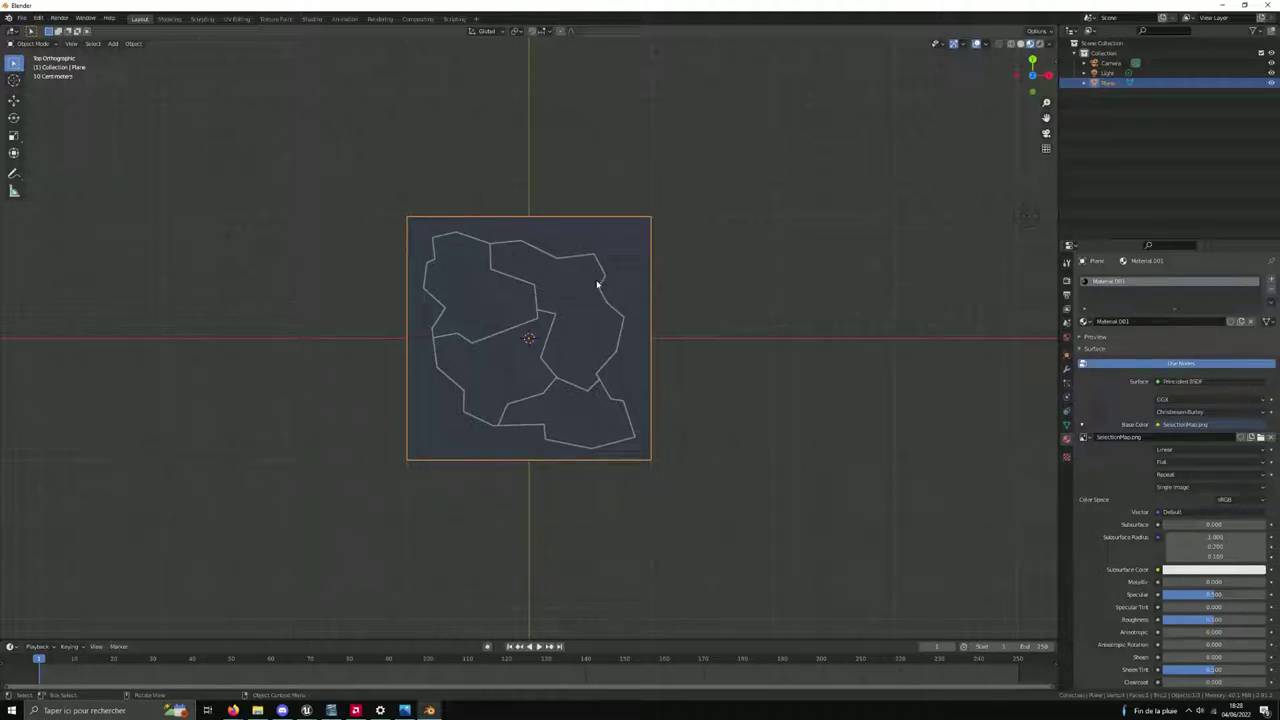
scroll(590, 257, "up", 1)
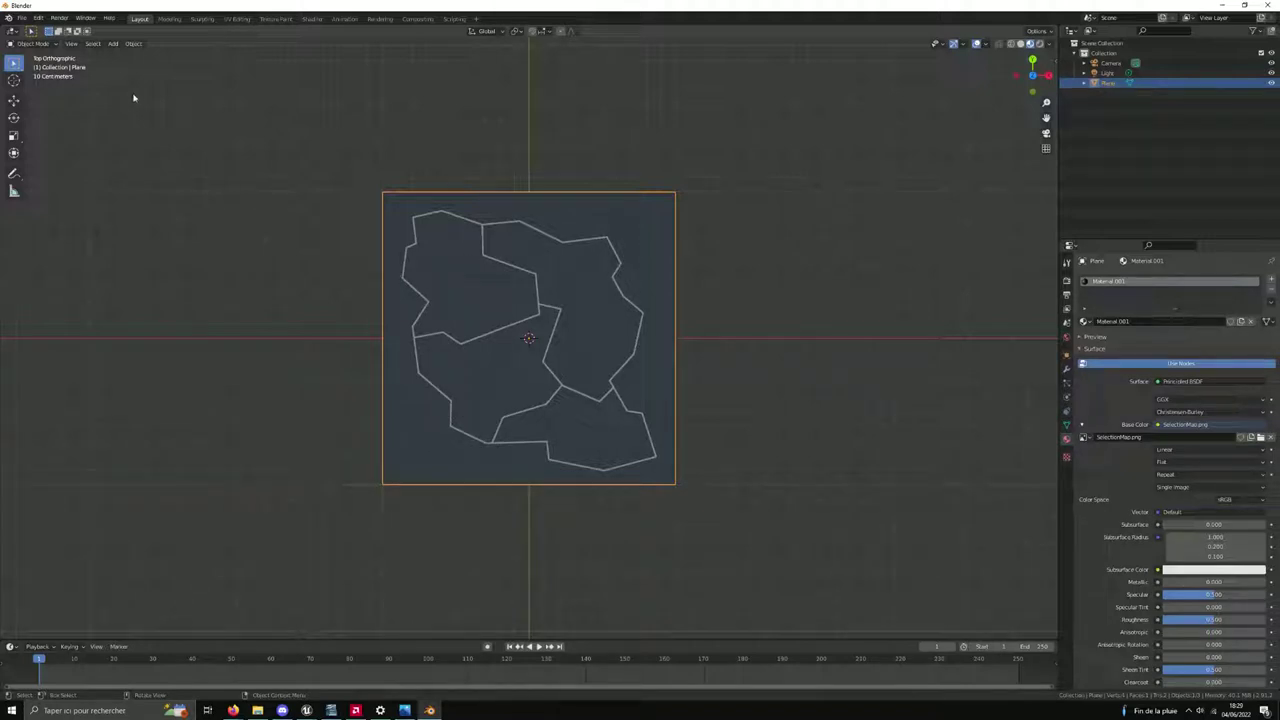
Enter Edit Mode, select all of the plane's vertices and subdivide it once
left_click(34, 44)
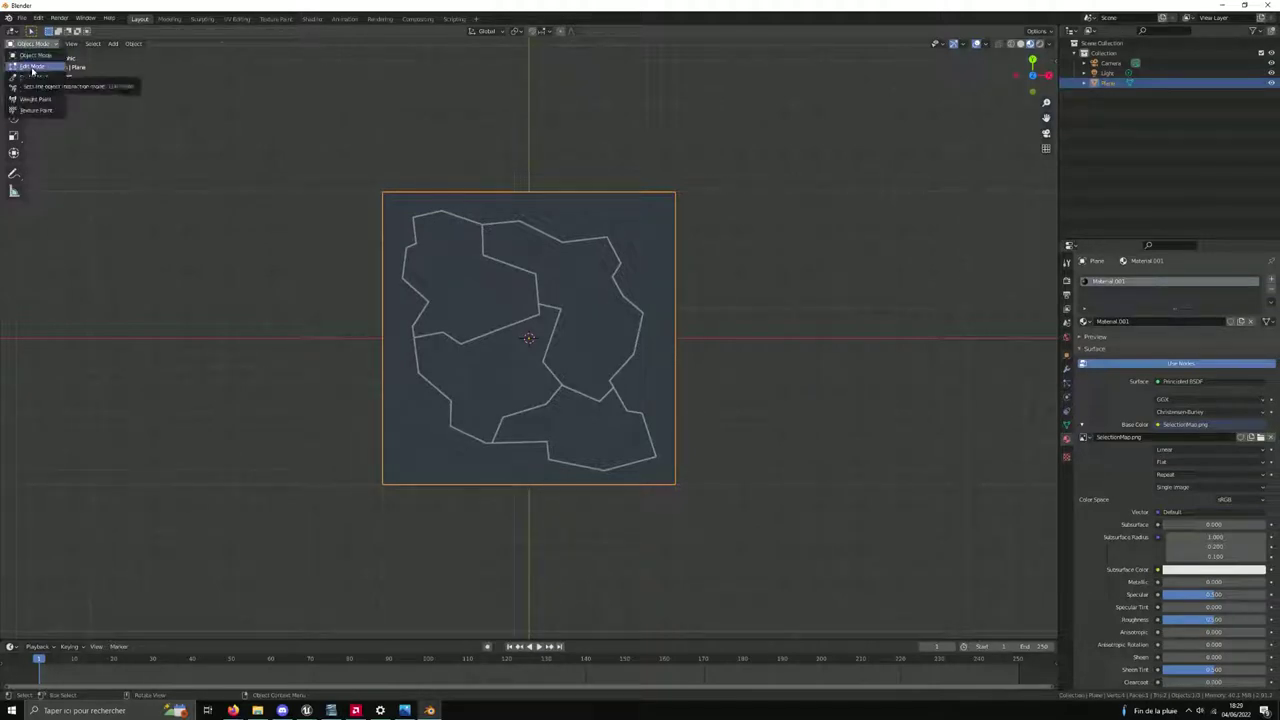
left_click(32, 66)
left_click_drag(351, 172, 716, 520)
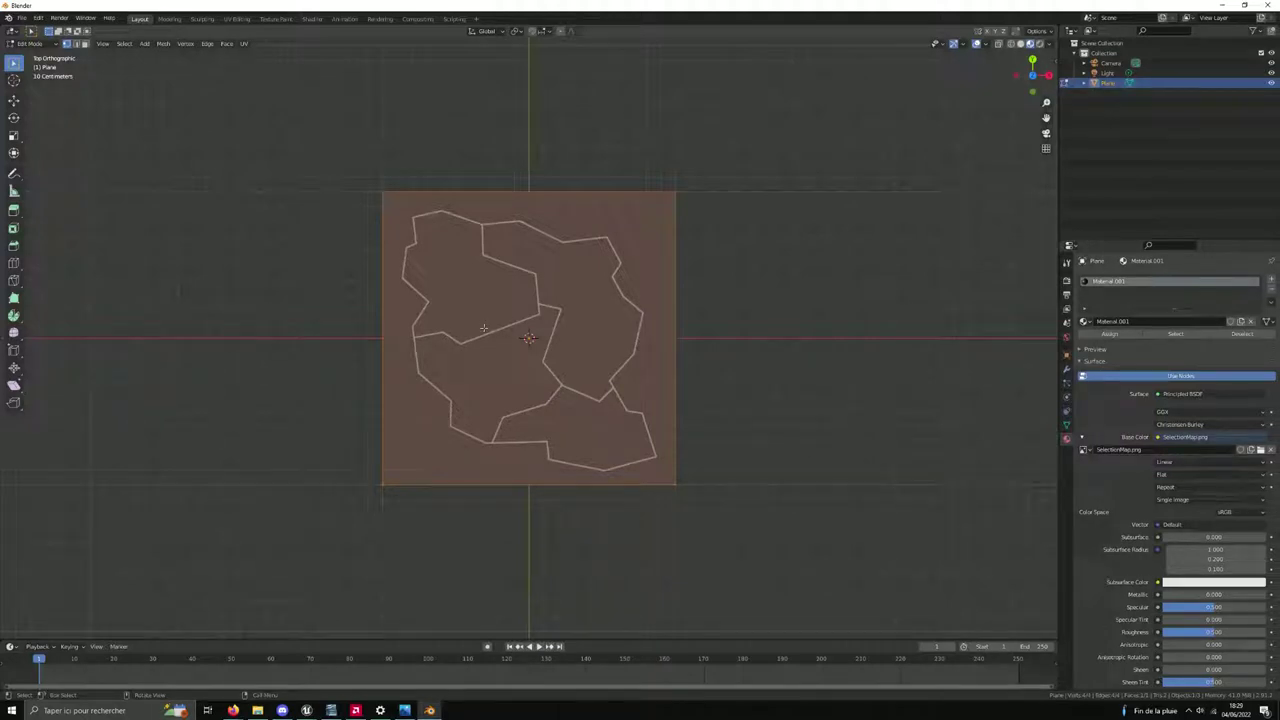
right_click(585, 291)
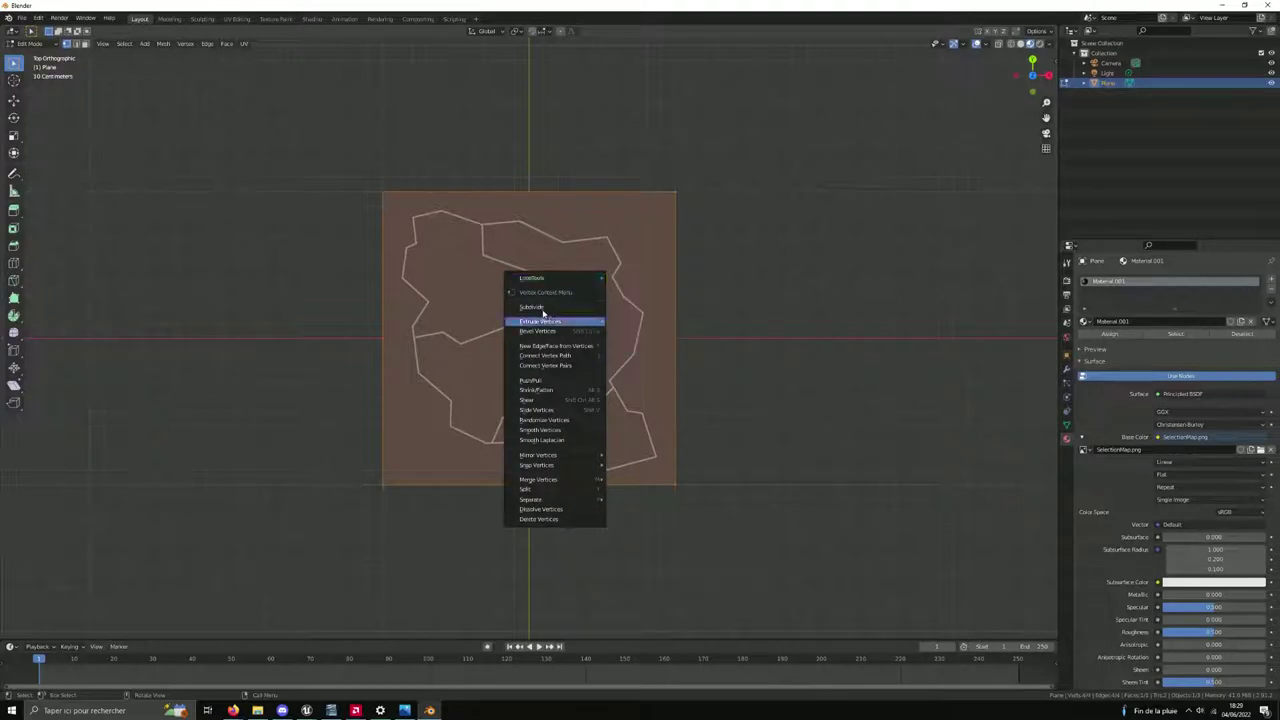
left_click(542, 316)
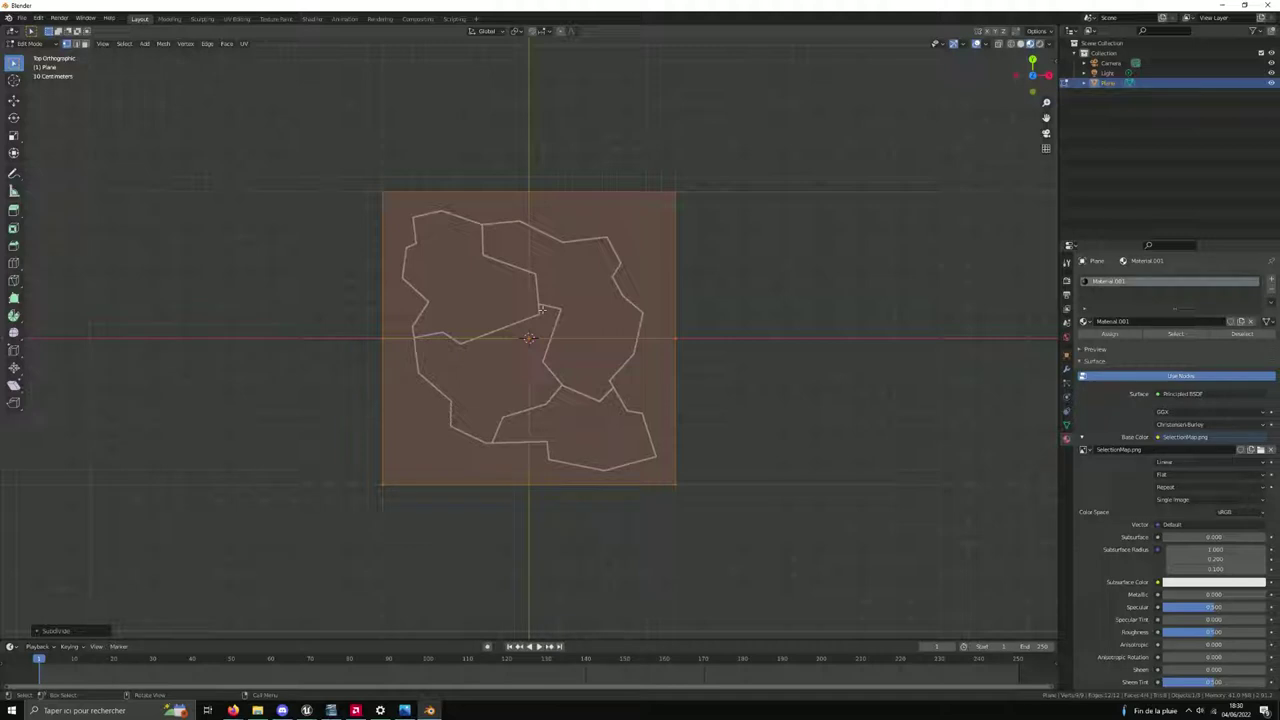
Subdivide the plane several more times into a dense grid of small faces
right_click(543, 314)
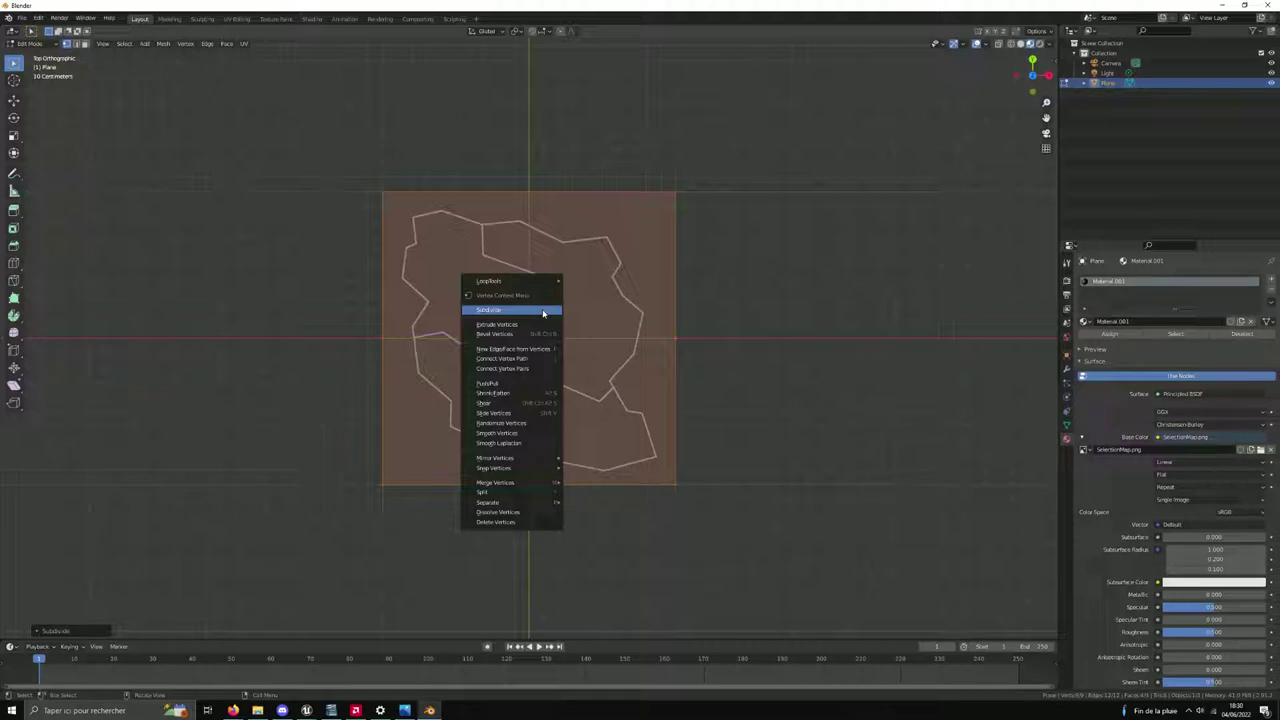
left_click(543, 314)
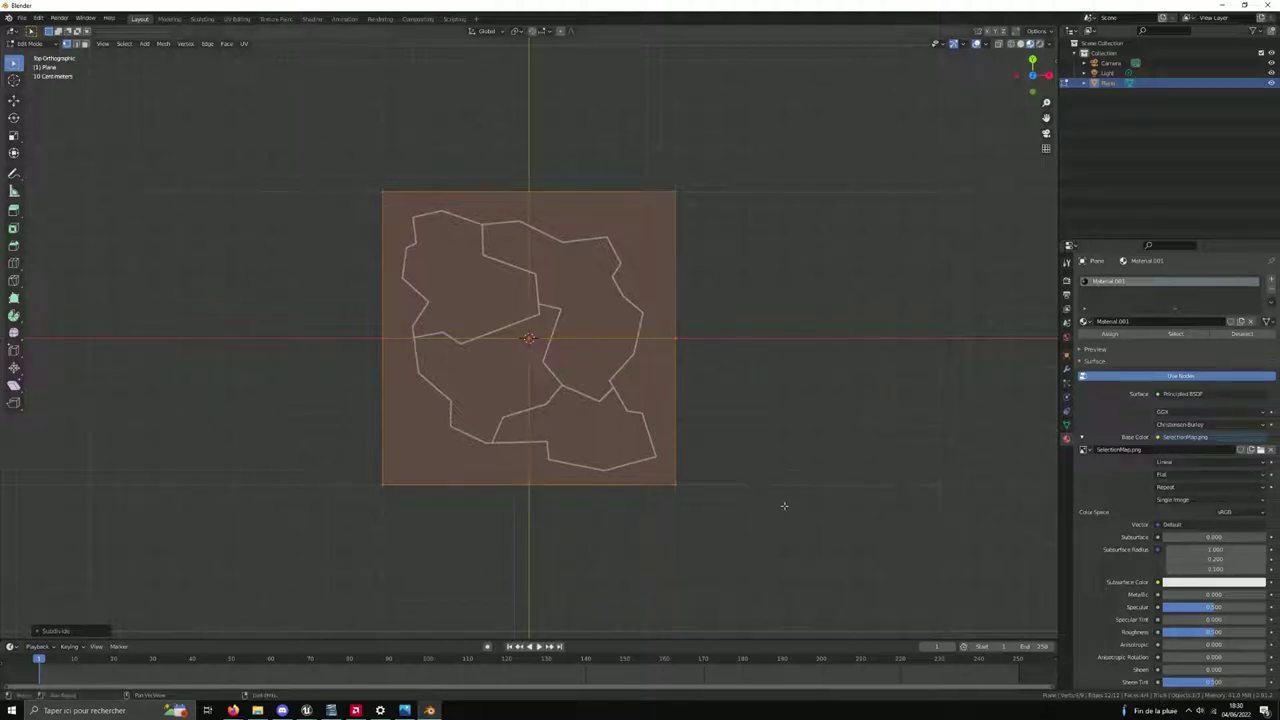
right_click(498, 285)
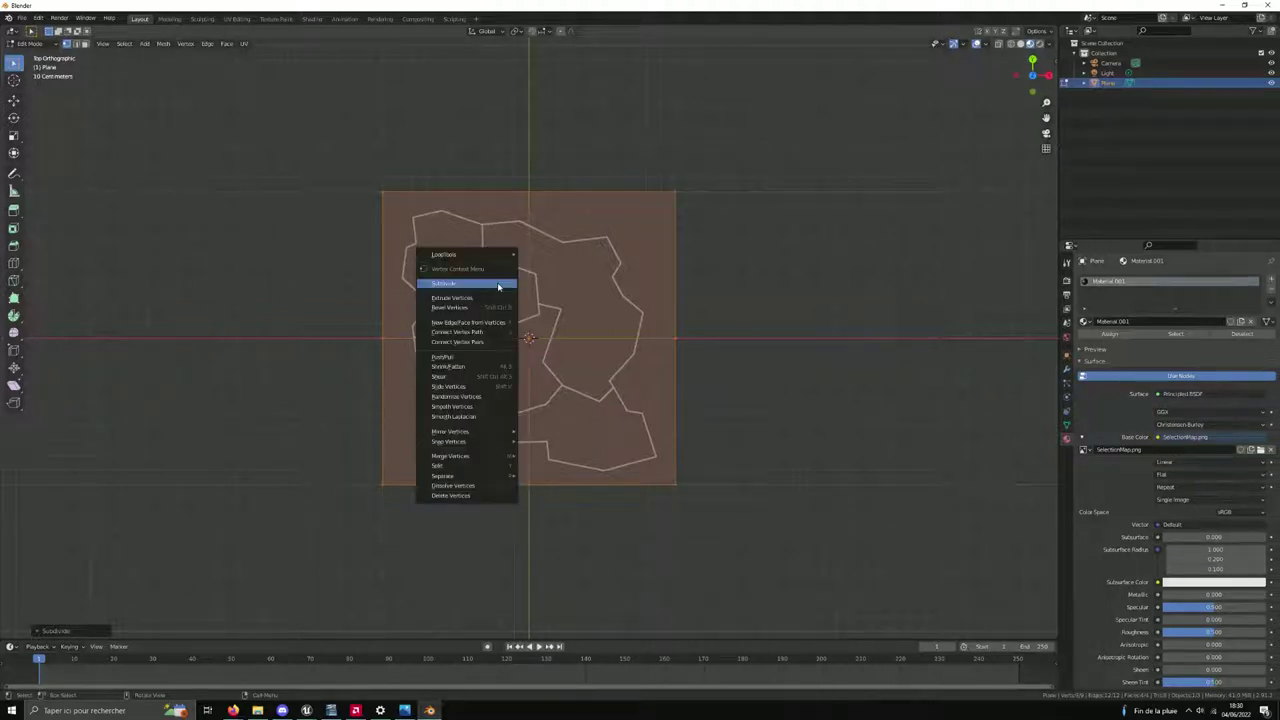
left_click(498, 285)
right_click(498, 286)
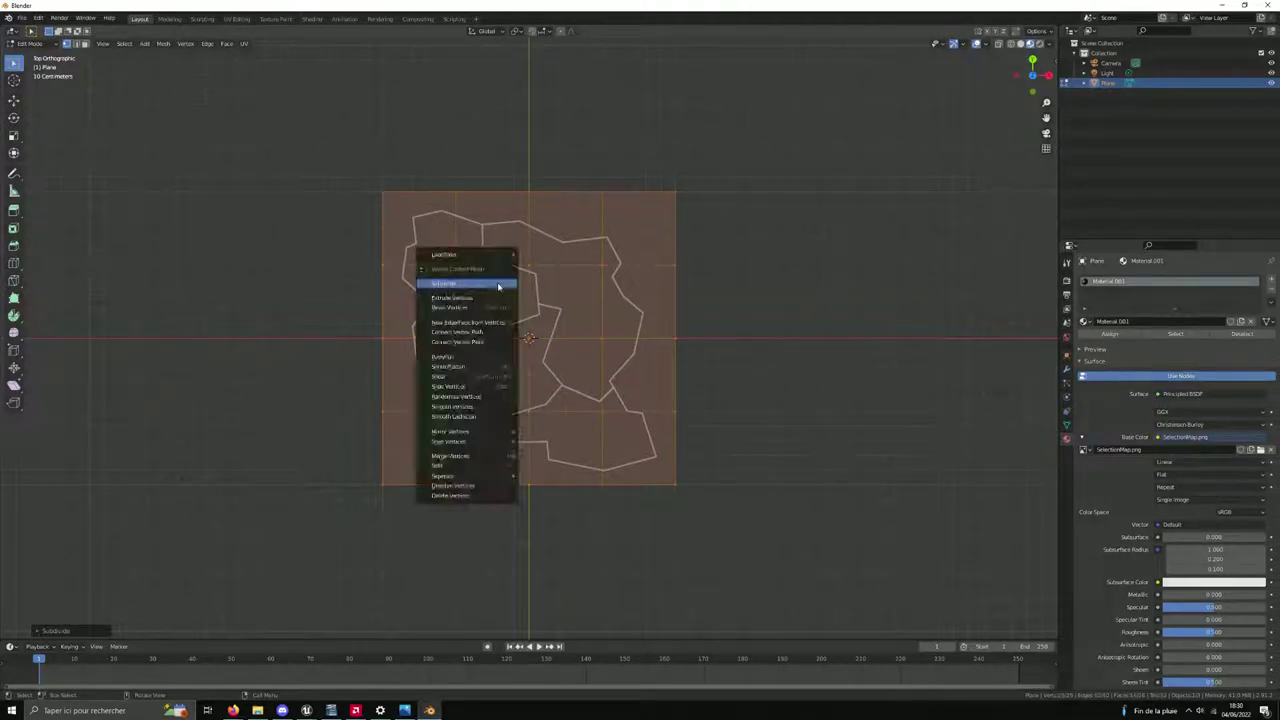
left_click(498, 286)
right_click(498, 286)
left_click(498, 286)
right_click(497, 283)
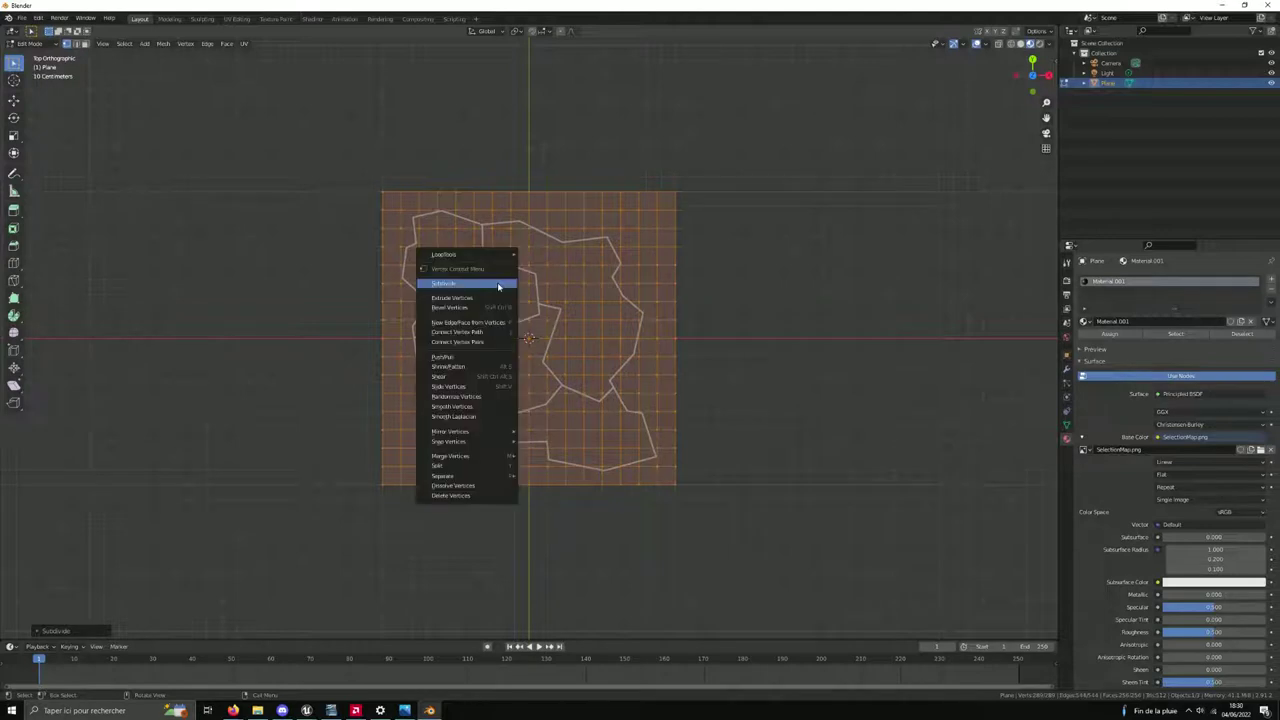
left_click(498, 286)
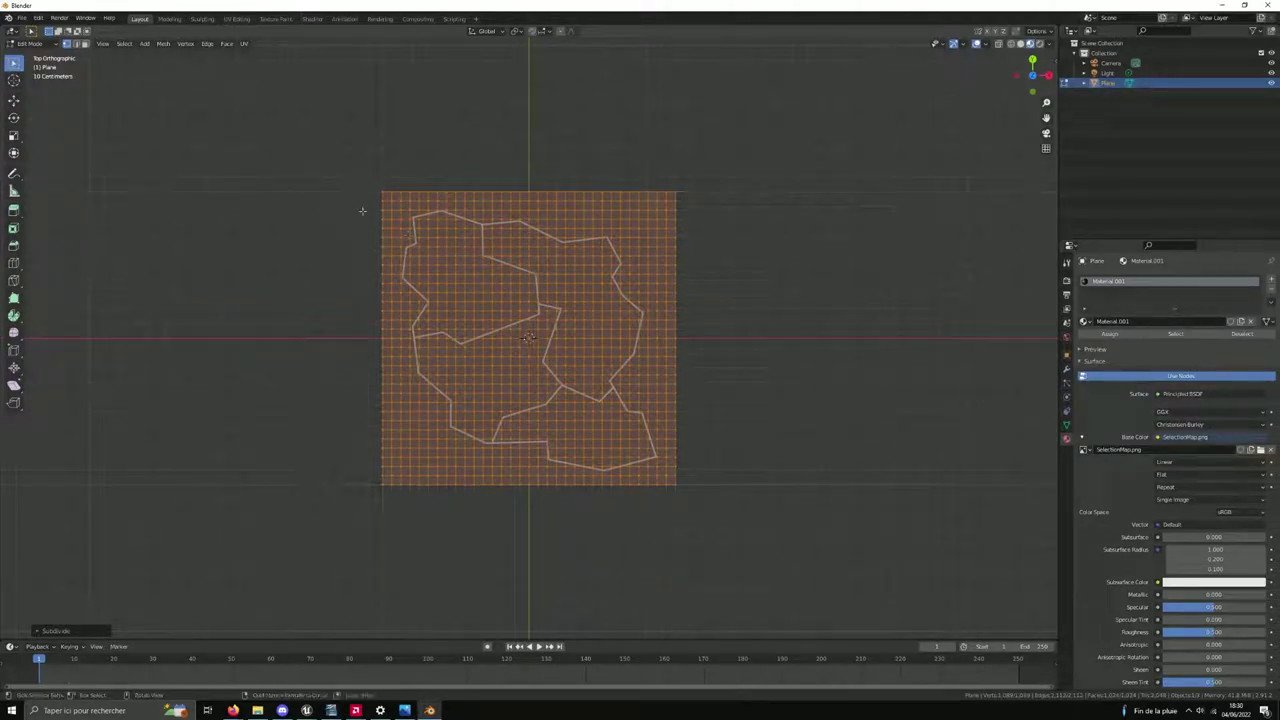
Undo the last subdivision and box-select every face of the plane in face select mode
key("ctrl+z")
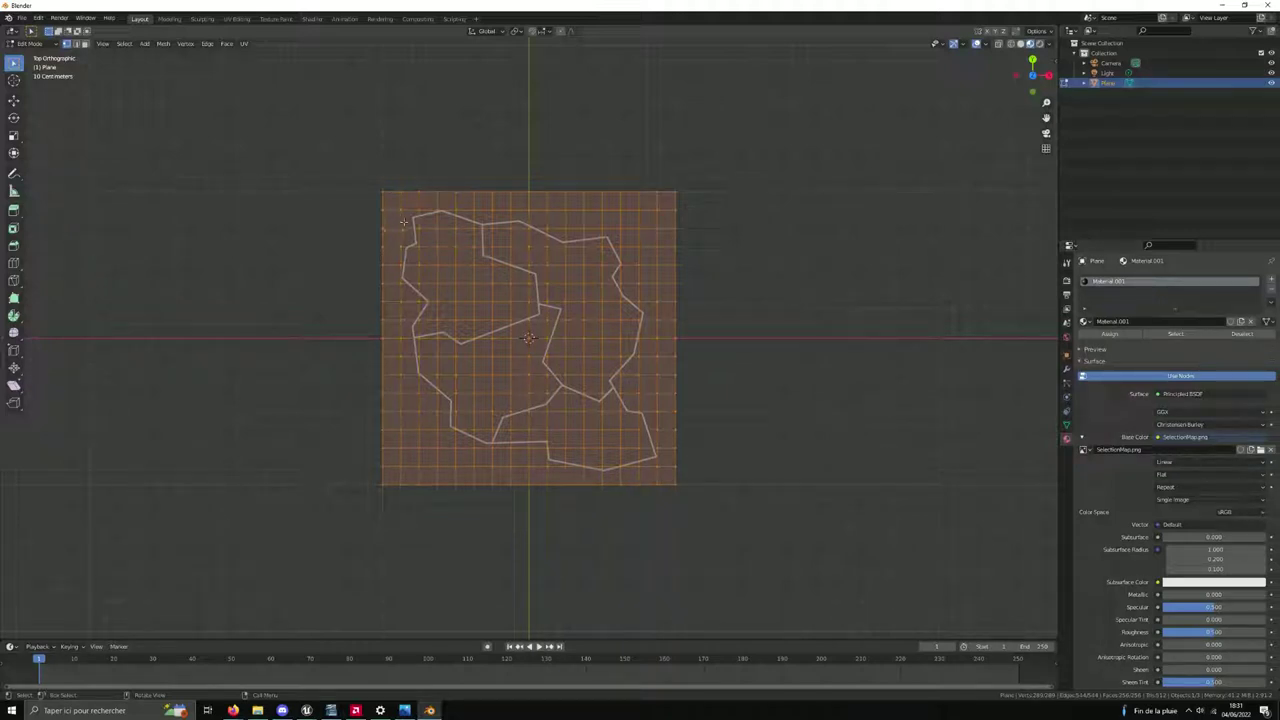
left_click_drag(404, 221, 654, 463)
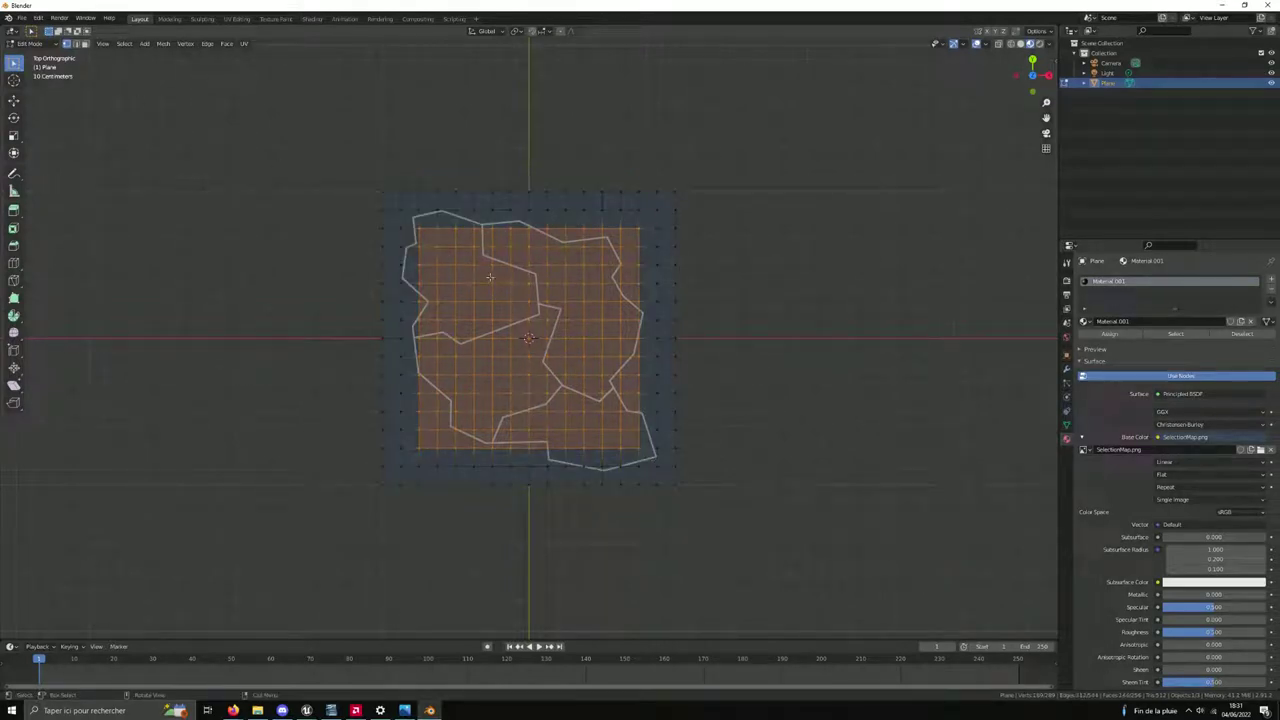
left_click(86, 44)
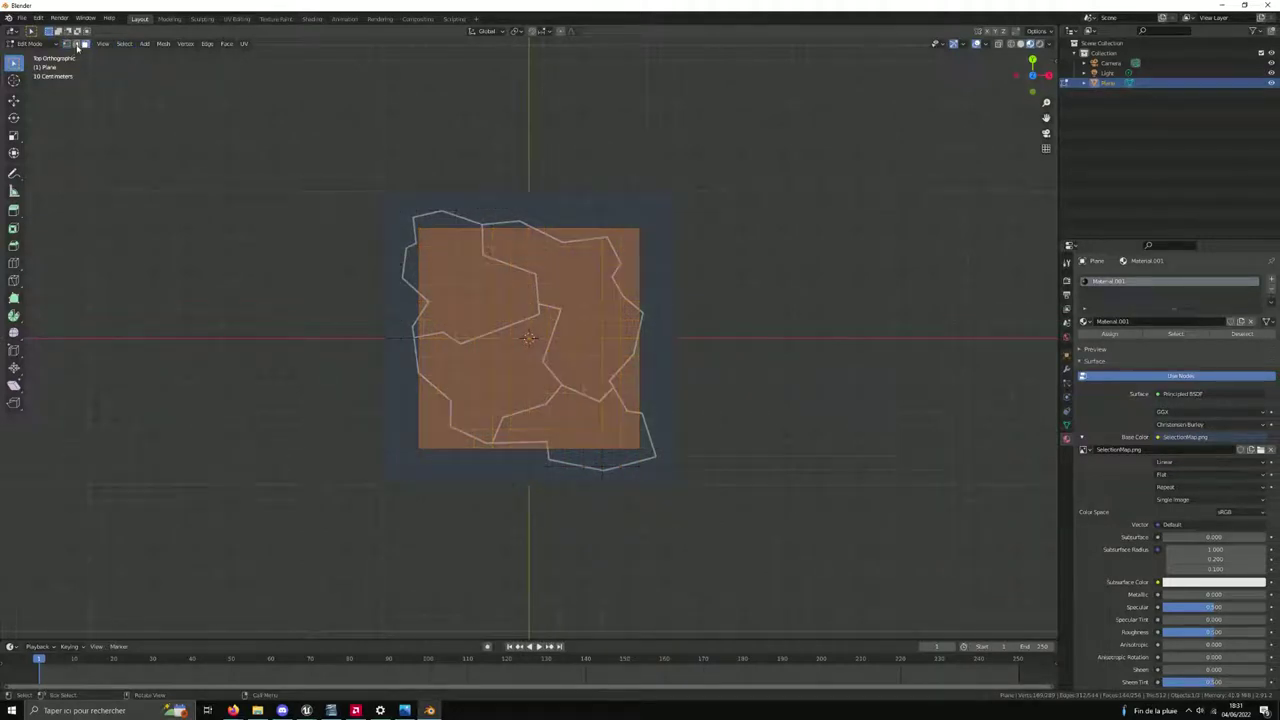
left_click(77, 45)
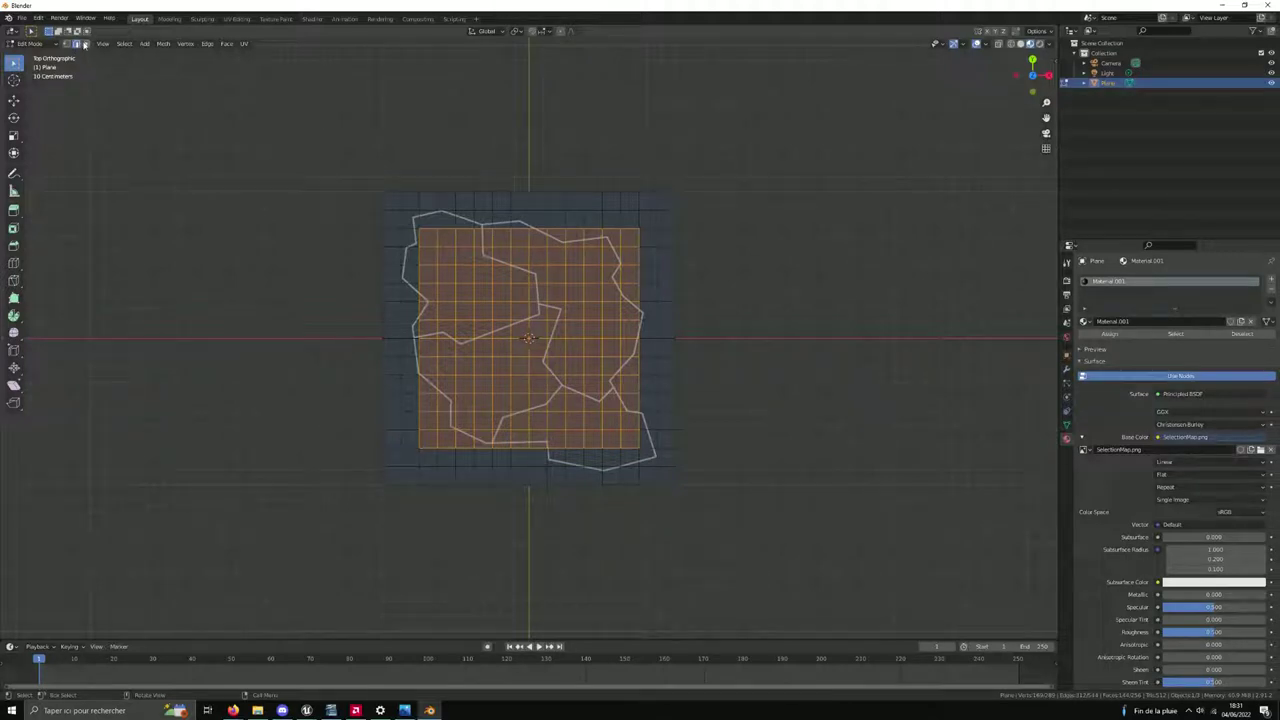
left_click(86, 44)
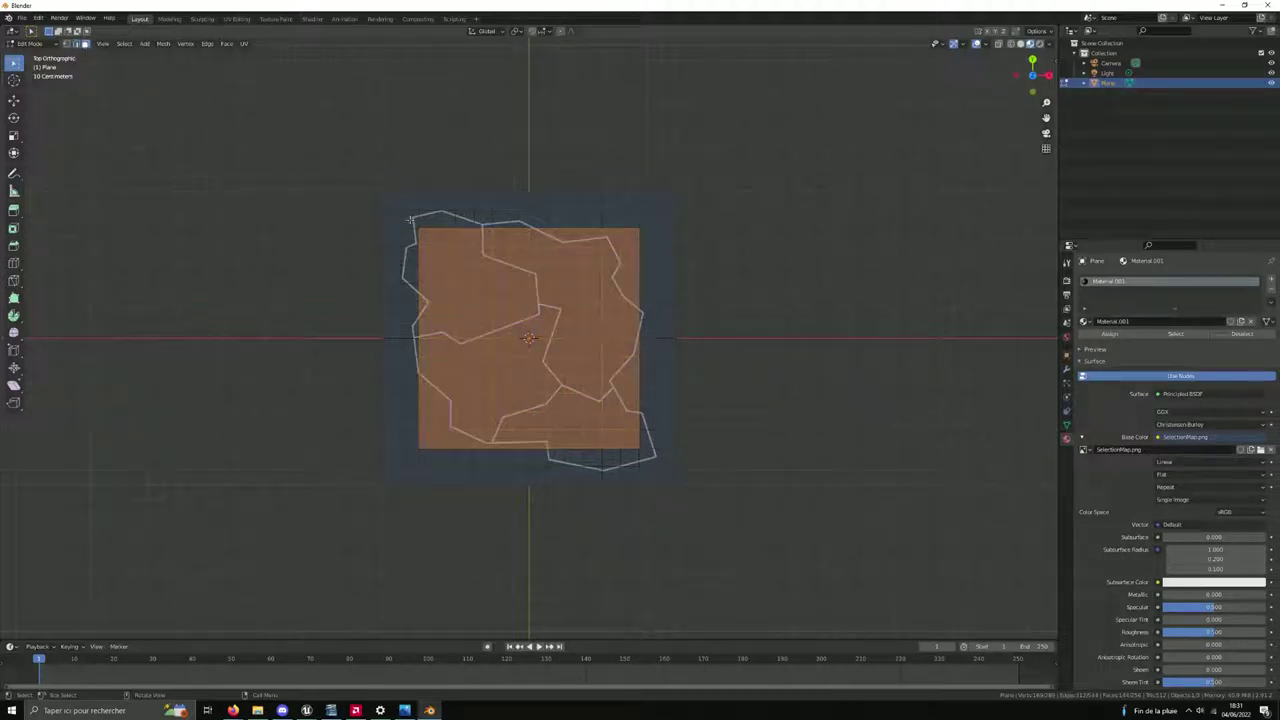
mouse_move(409, 219)
left_mouse_down()
mouse_move(671, 304)
mouse_move(599, 477)
mouse_move(609, 470)
left_mouse_up()
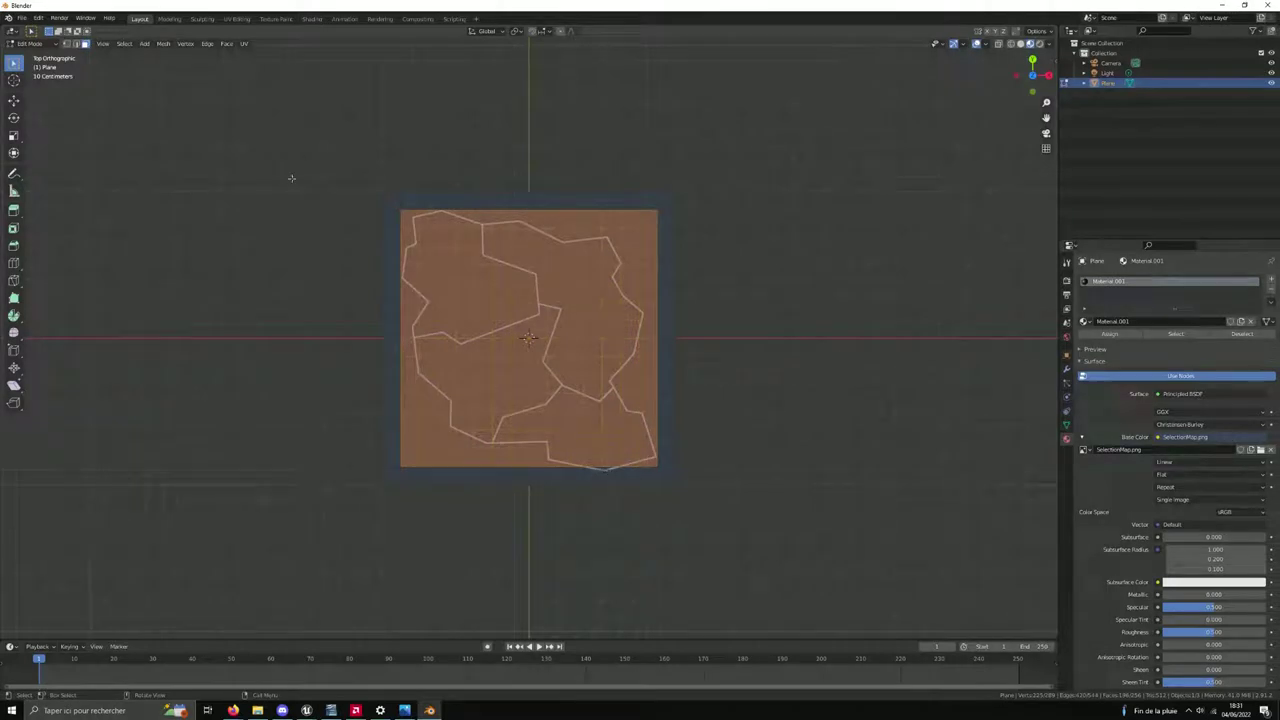
left_click_drag(351, 168, 716, 489)
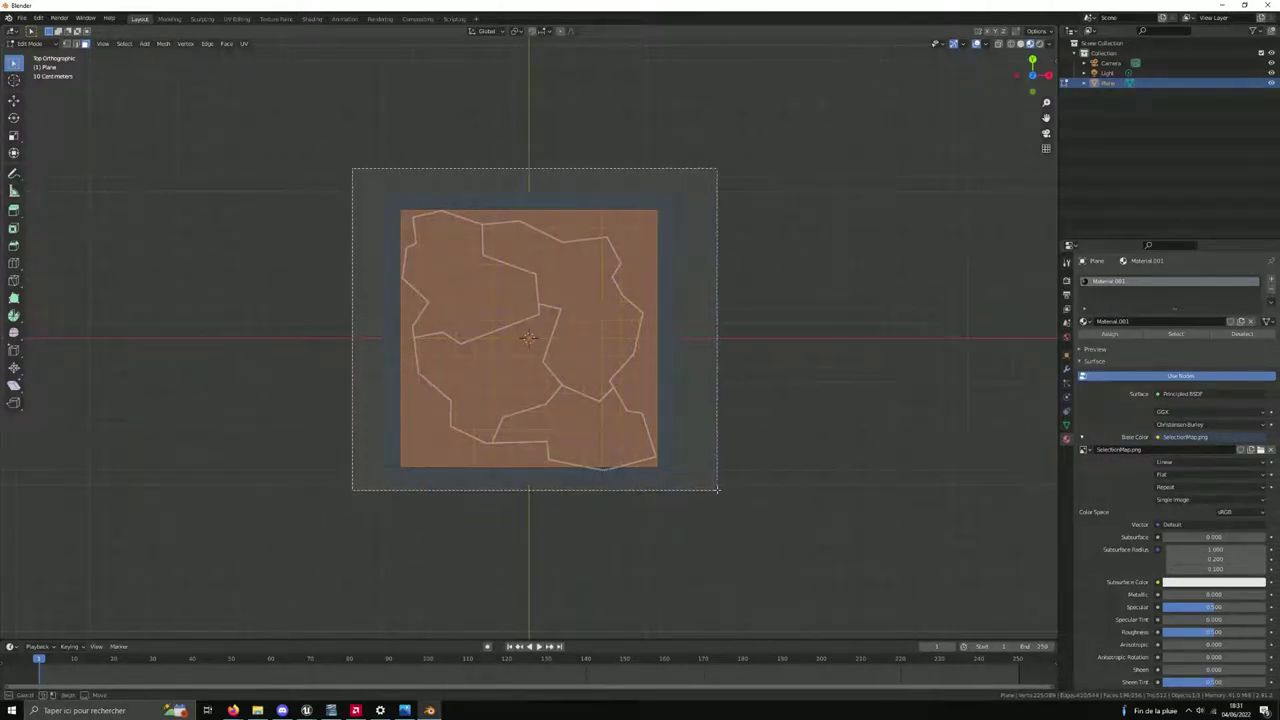
Reselect all faces of the plane and subdivide them
right_click(553, 337)
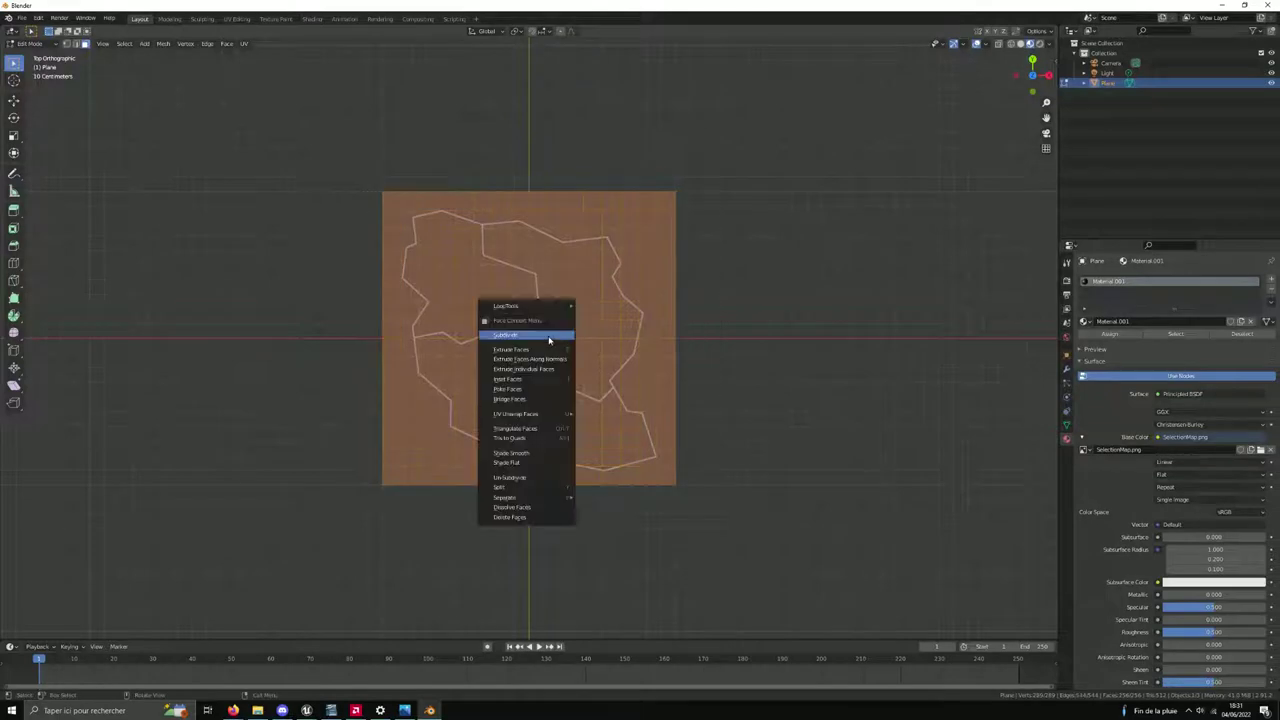
left_click(548, 336)
left_click(408, 213)
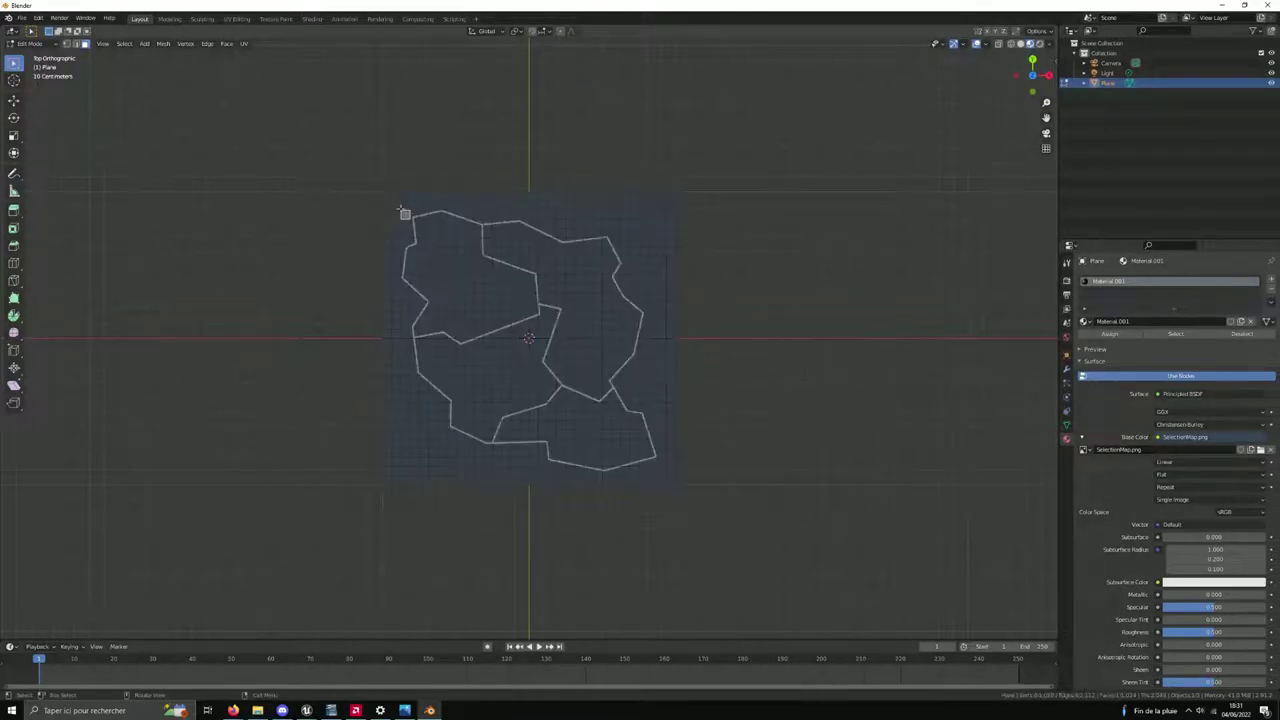
left_click_drag(404, 212, 654, 472)
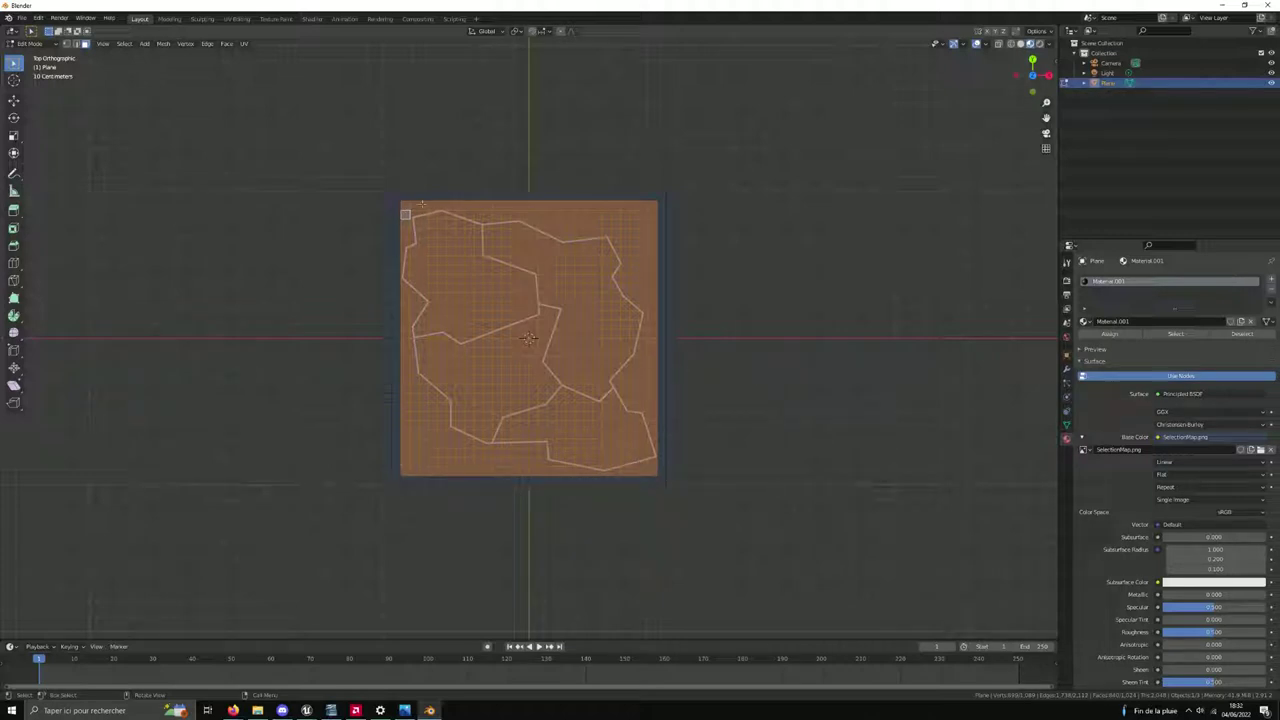
right_click(491, 272)
left_click(491, 272)
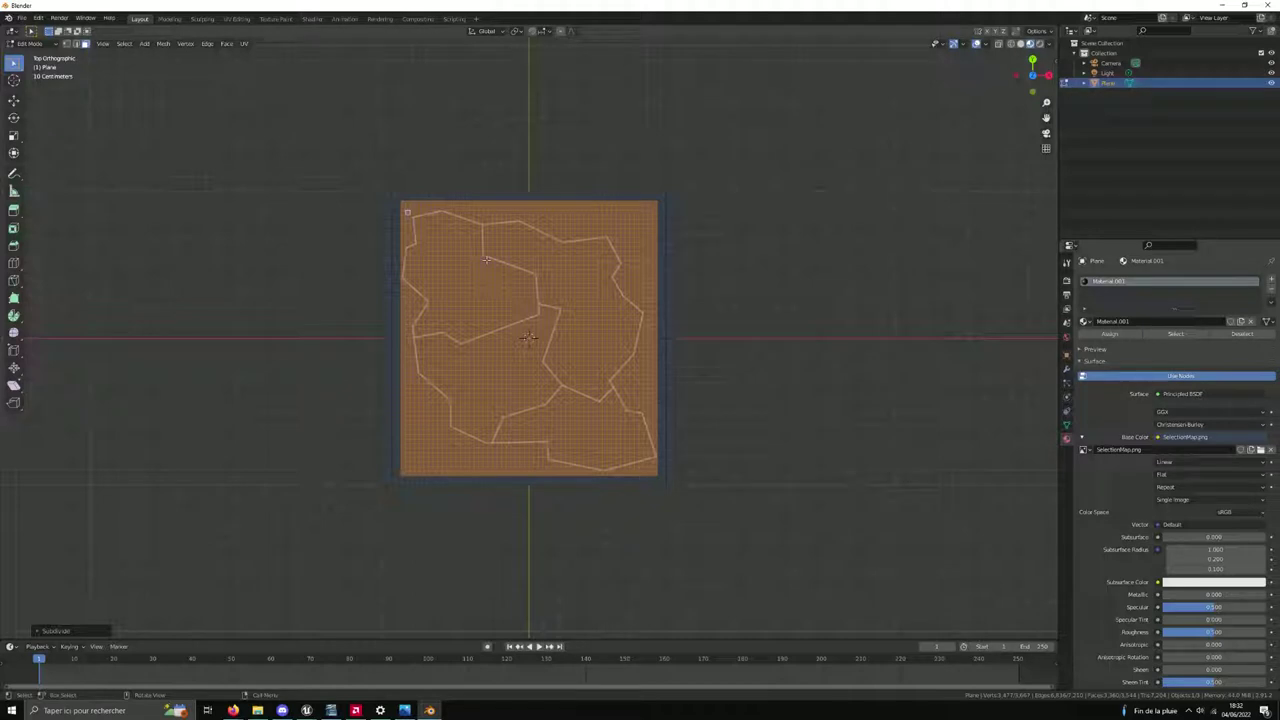
Subdivide the plane's faces a second time for an even finer grid
scroll(363, 175, "up", 2)
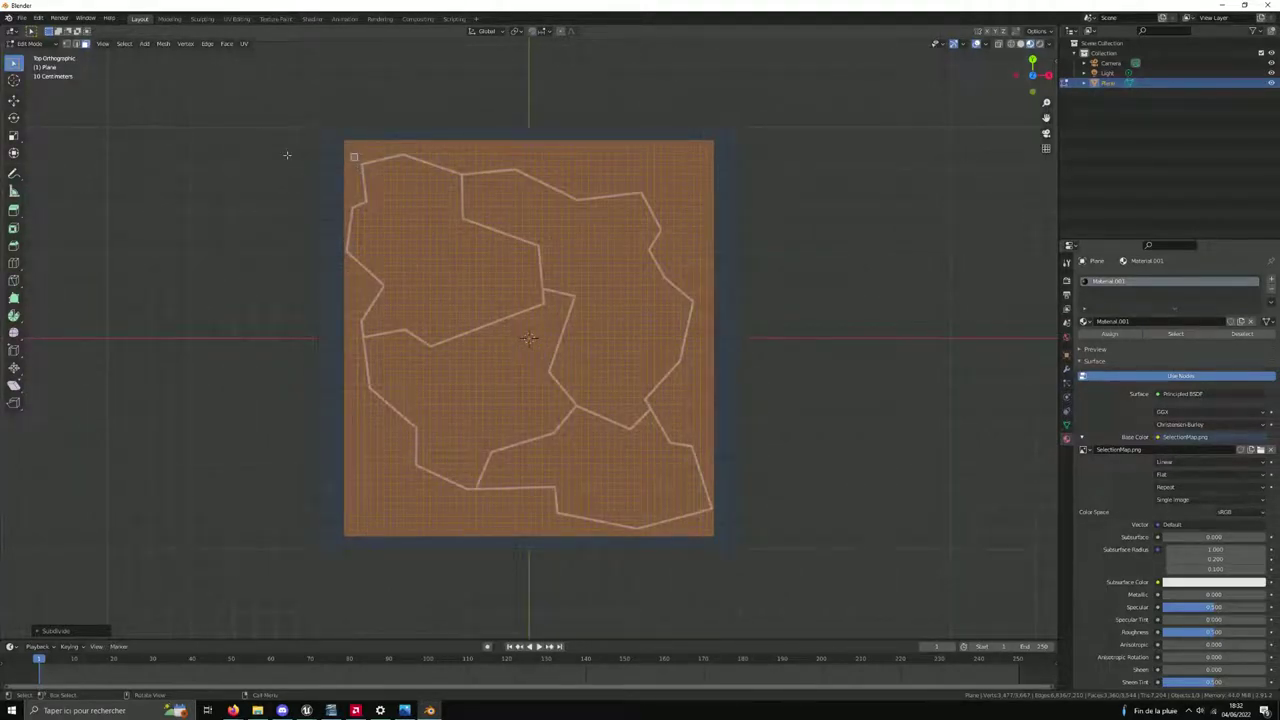
right_click(491, 205)
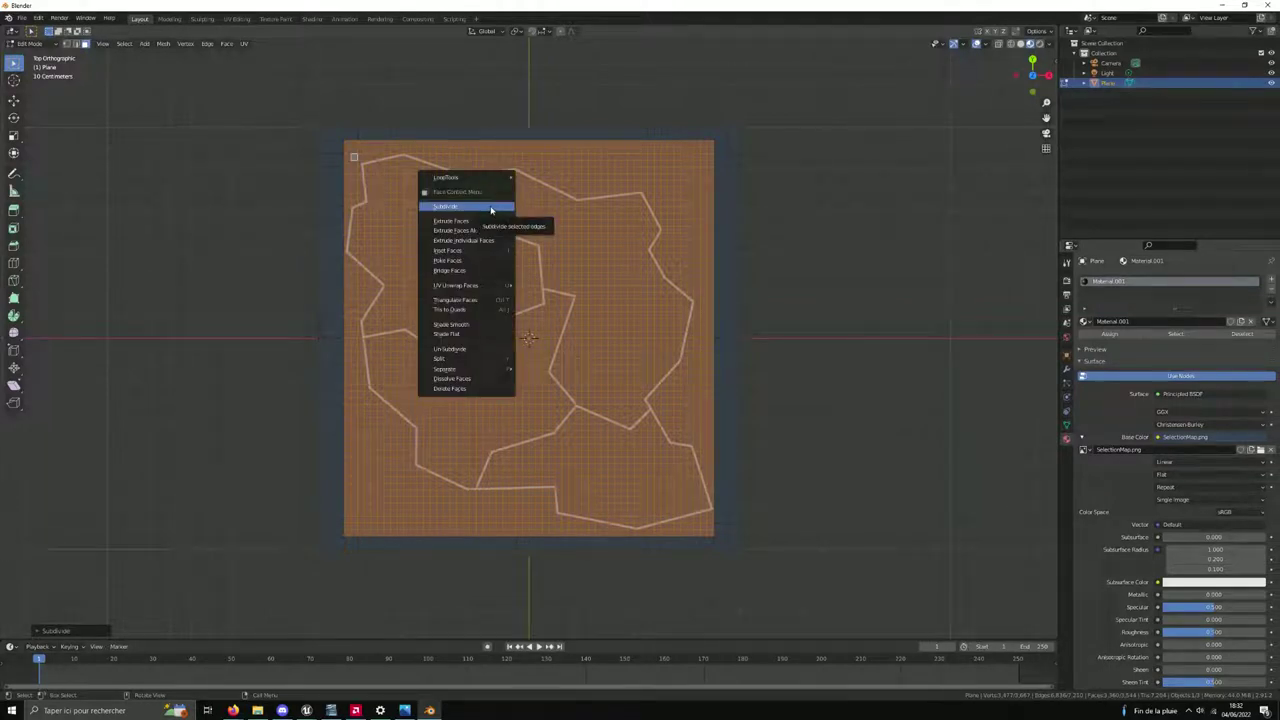
left_click(491, 208)
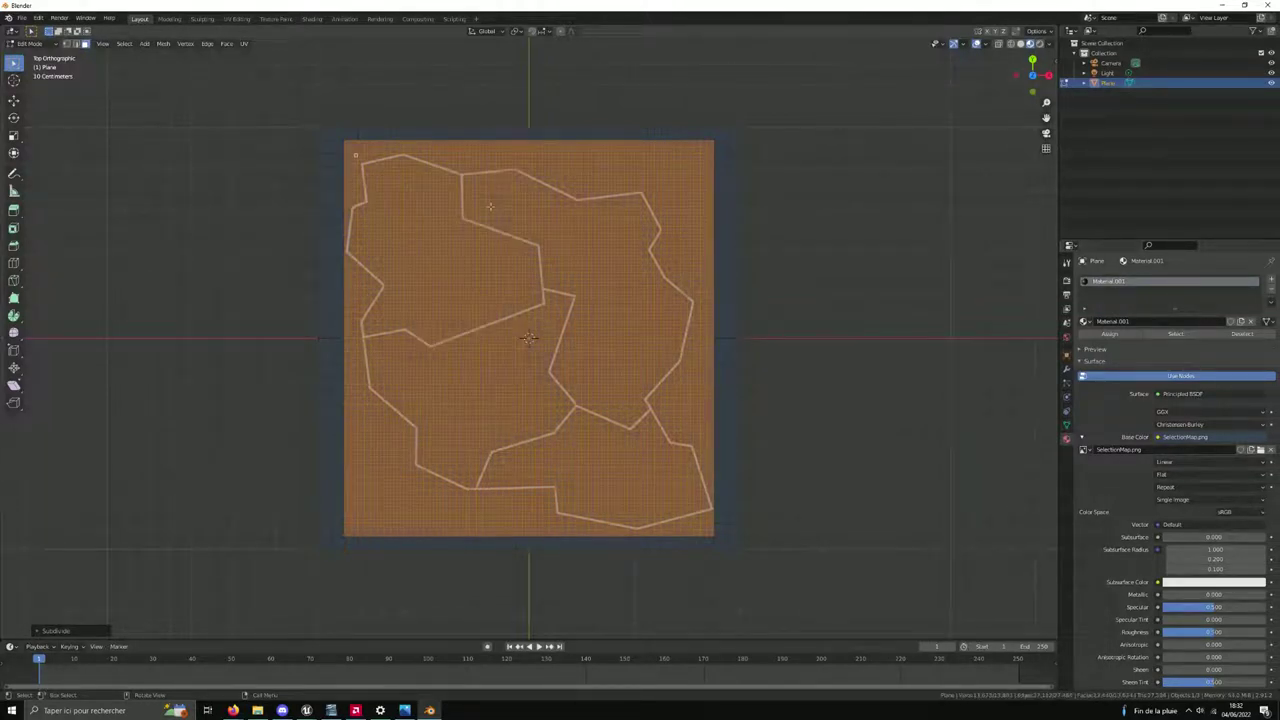
scroll(271, 157, "up", 2)
scroll(354, 203, "down", 1)
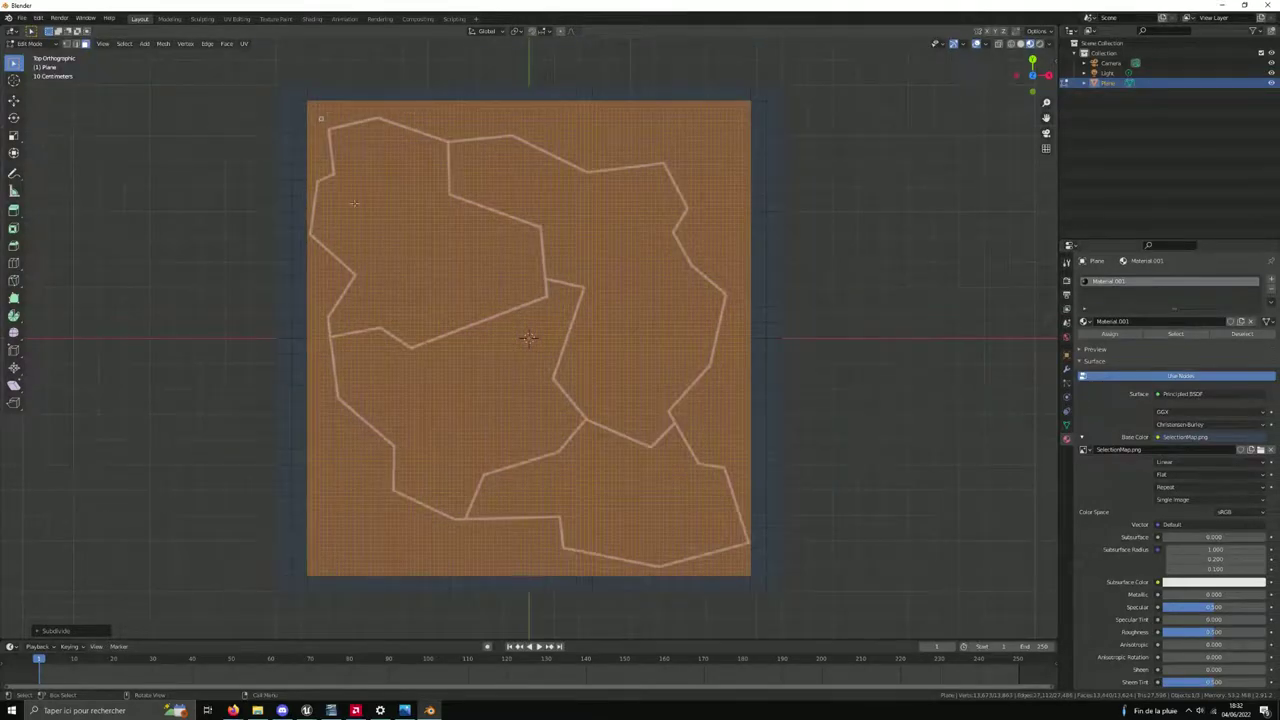
Deselect everything, cancel a trial box selection, and show the alternative selection tools
key("alt+a")
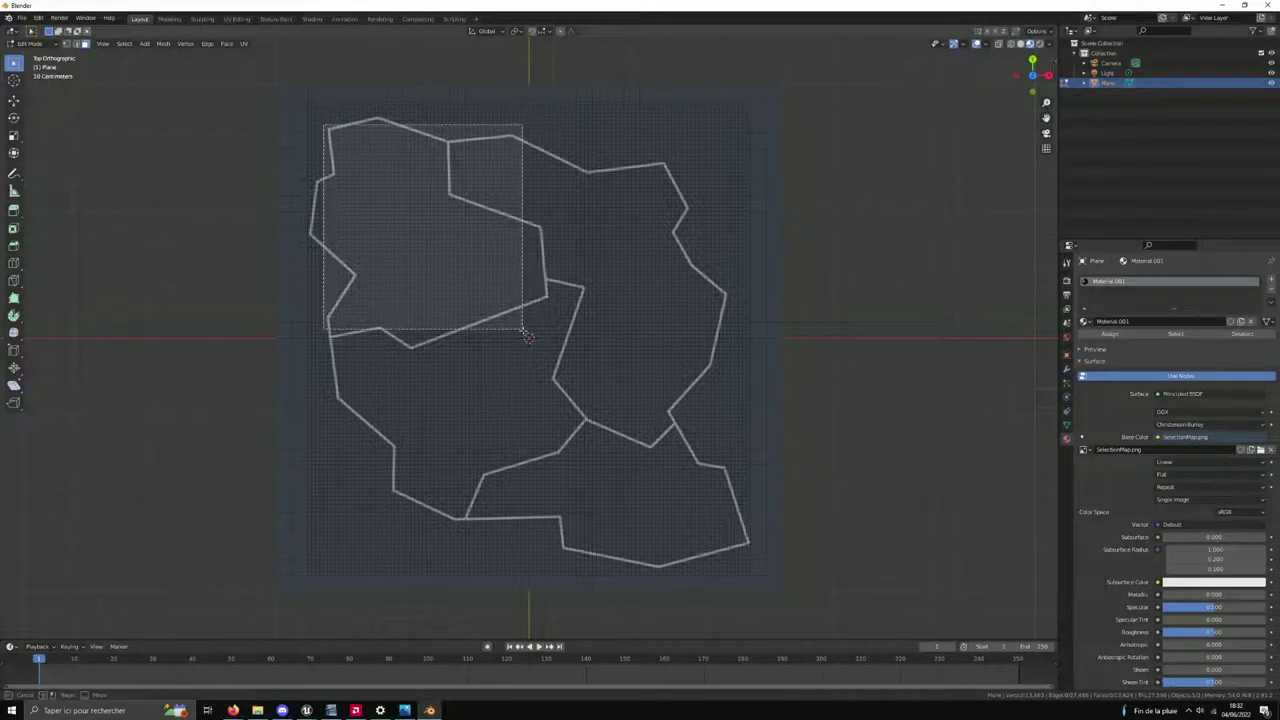
left_click_drag(323, 124, 525, 335)
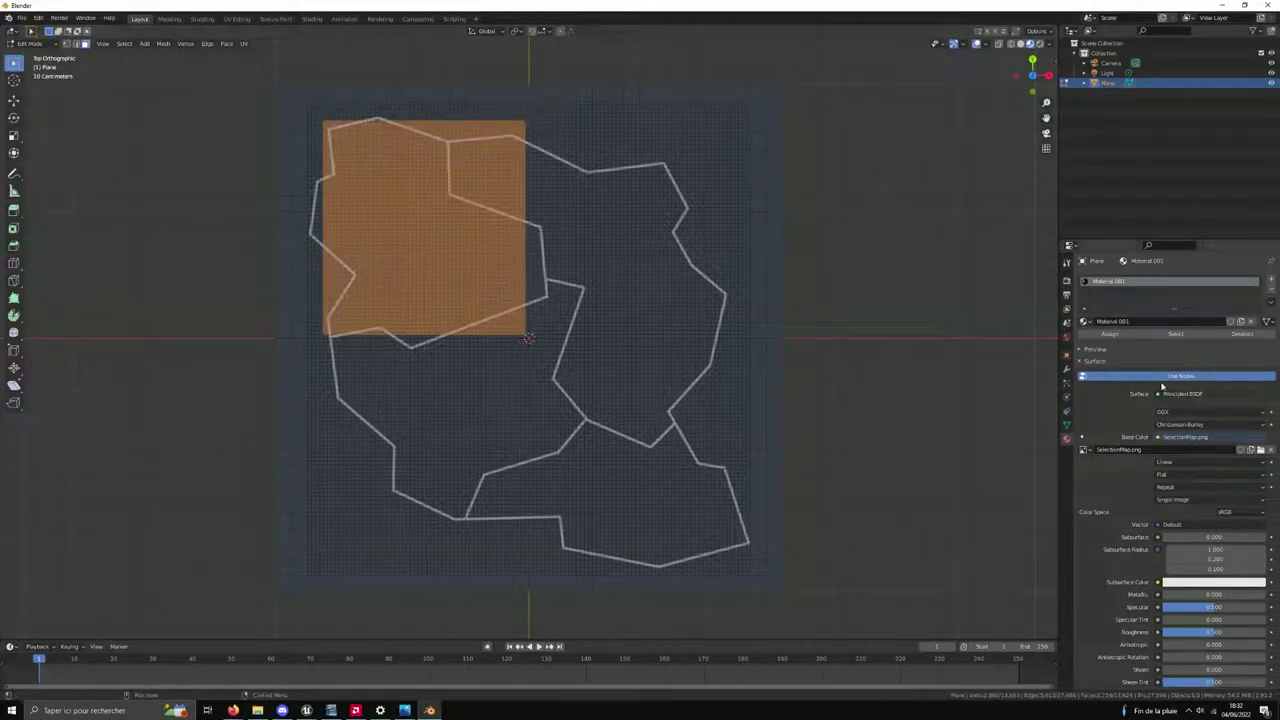
key("Escape")
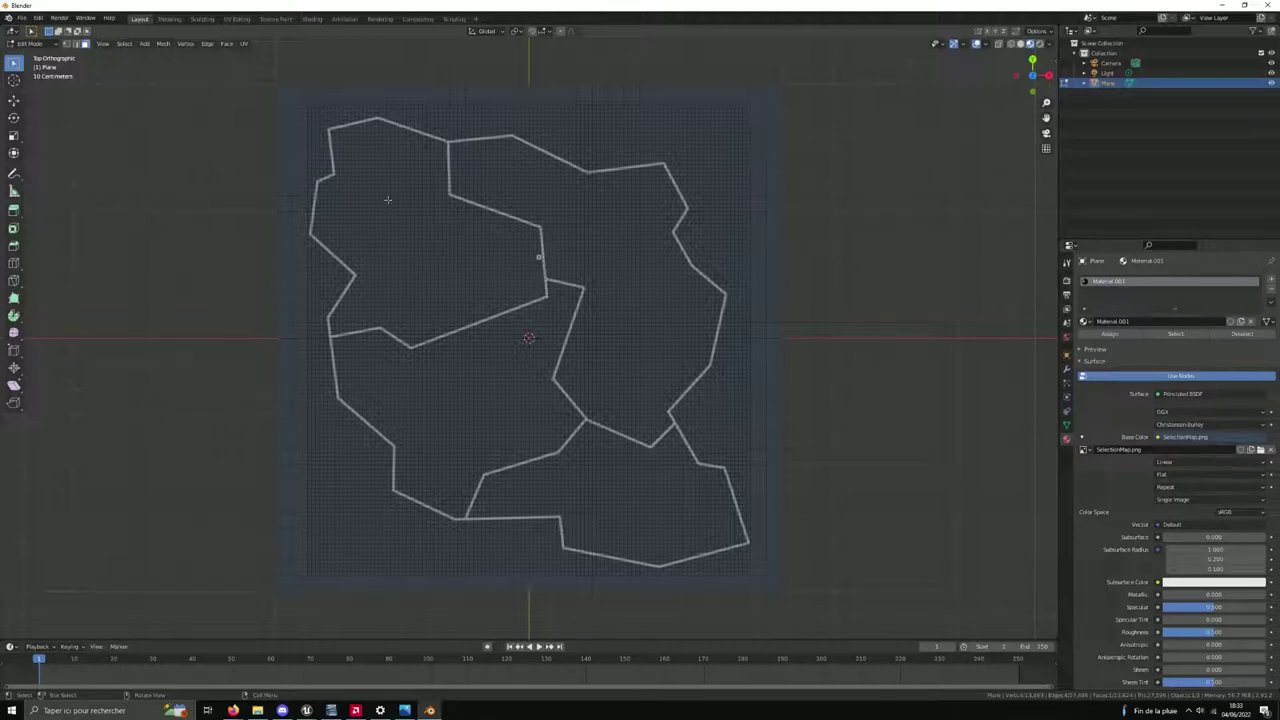
left_click(14, 64)
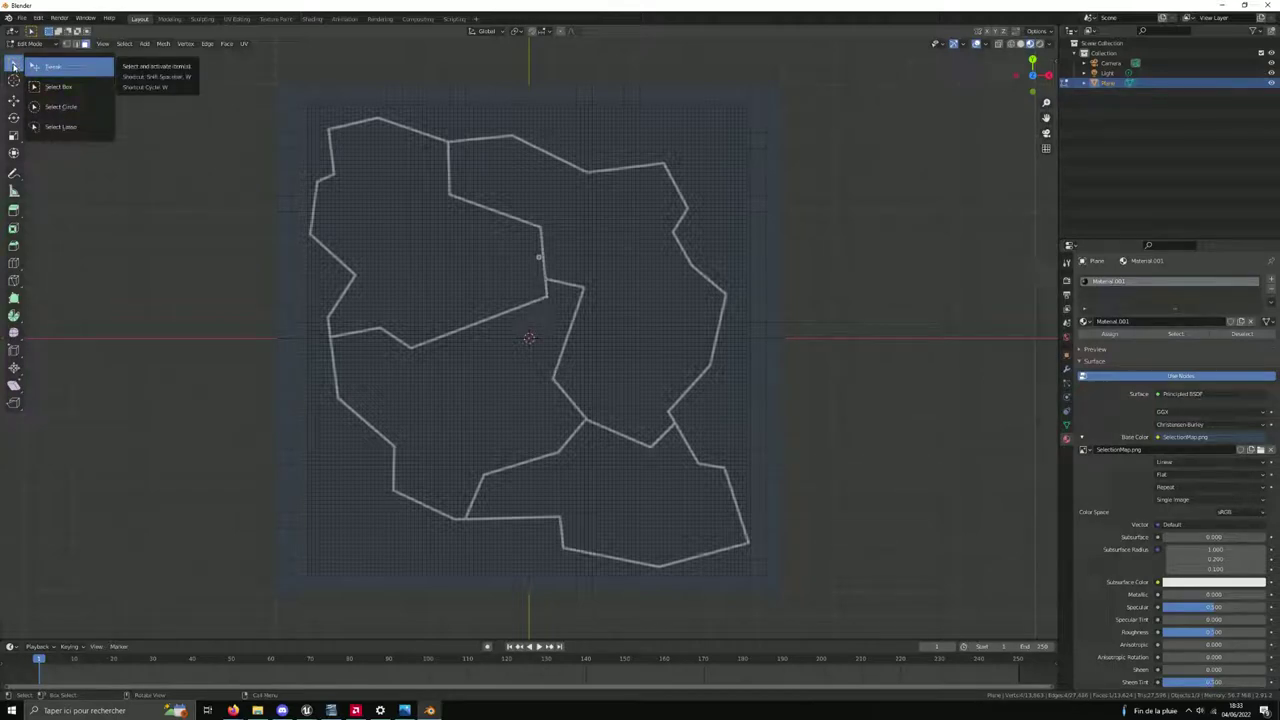
Switch to Select Lasso, frame the upper-left region, and lasso the faces in its top part
left_click(61, 128)
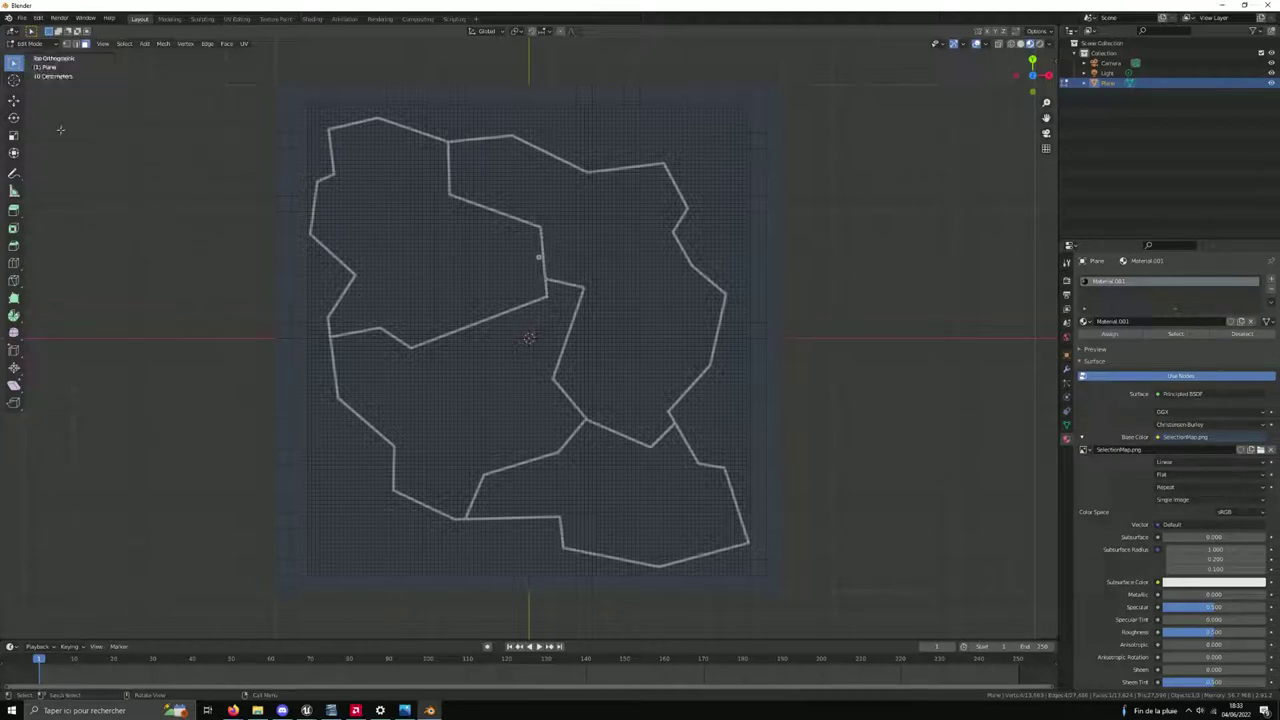
scroll(150, 104, "up", 2)
scroll(150, 104, "up", 1)
scroll(150, 104, "down", 4)
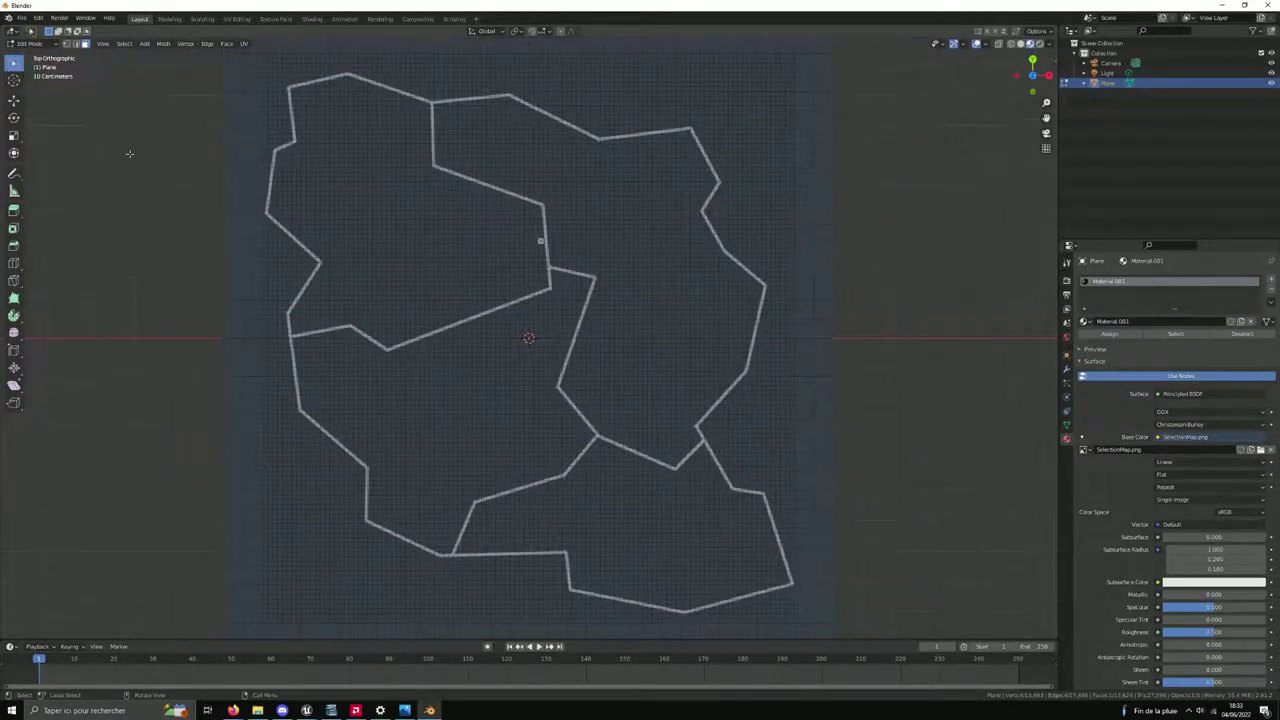
scroll(129, 153, "up", 3)
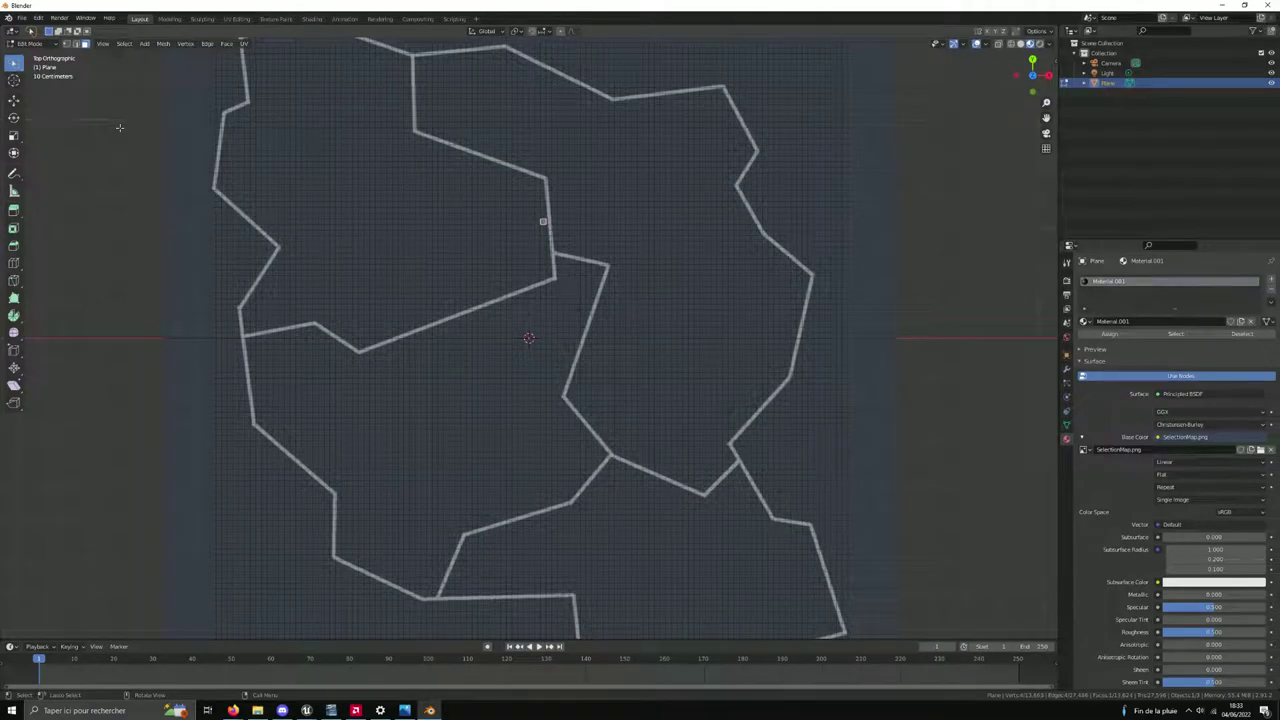
middle_click_drag(119, 127, 140, 142, "shift")
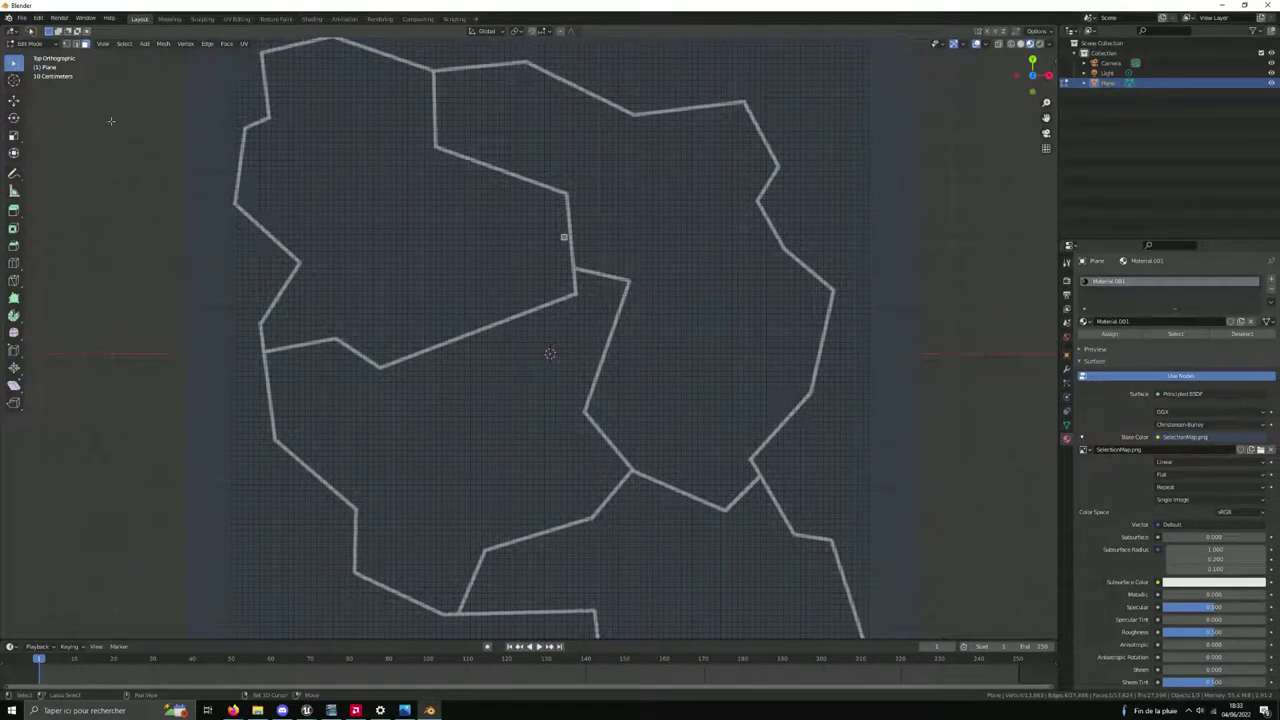
mouse_move(111, 106)
middle_mouse_down("shift")
mouse_move(147, 175)
mouse_move(286, 229)
mouse_move(157, 229)
mouse_move(117, 213)
mouse_move(114, 243)
mouse_move(214, 212)
middle_mouse_up("shift")
scroll(149, 229, "up", 1)
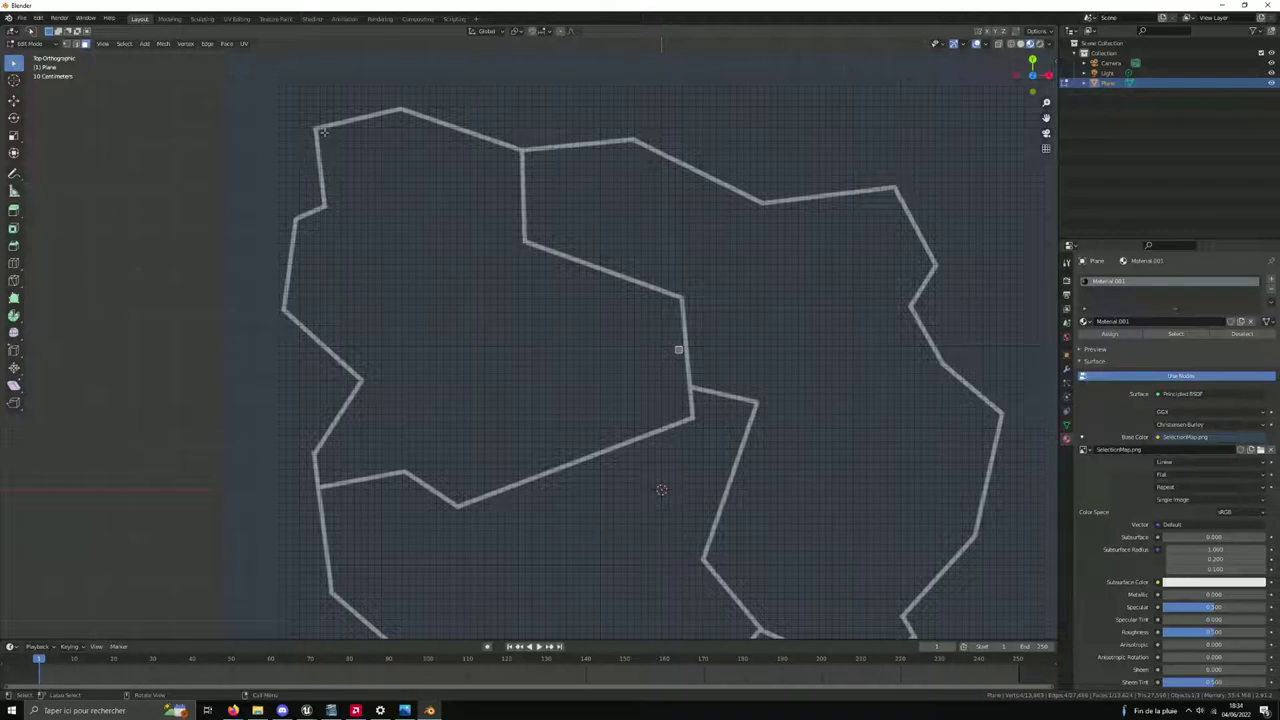
mouse_move(323, 131)
left_mouse_down()
mouse_move(423, 120)
mouse_move(505, 146)
mouse_move(518, 180)
mouse_move(516, 246)
mouse_move(330, 243)
left_mouse_up()
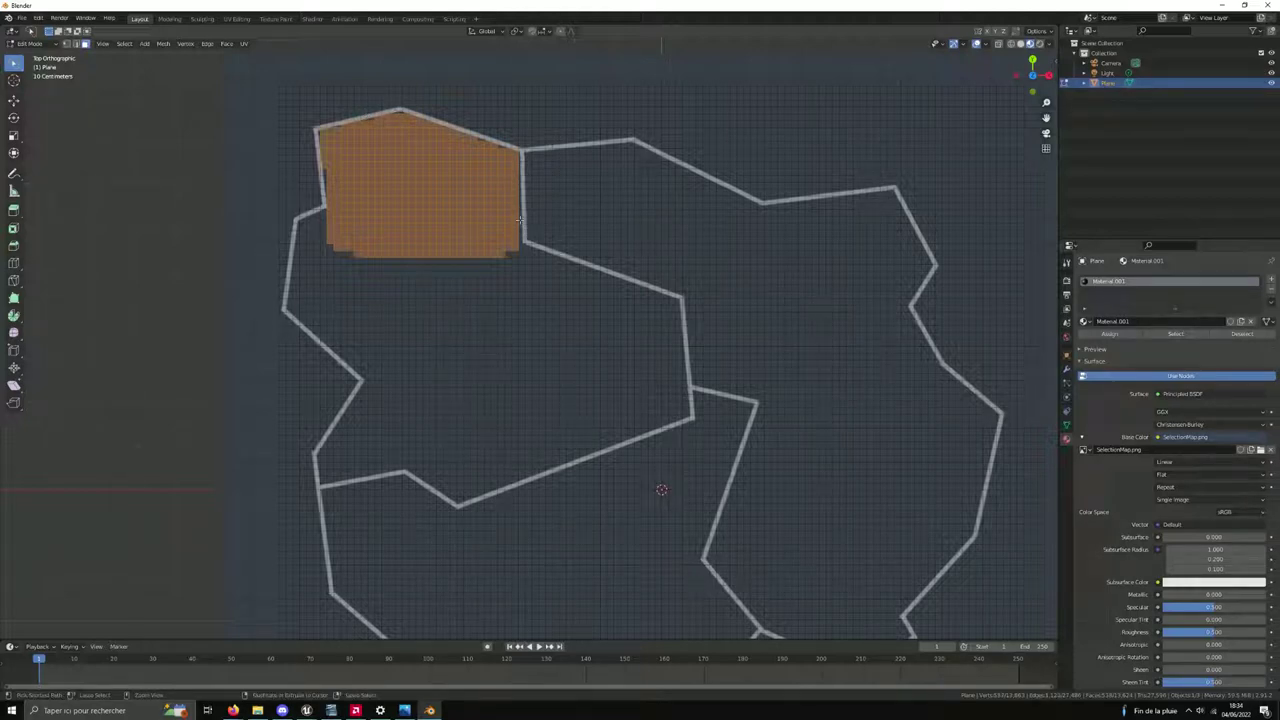
Undo an accidental edge extrusion along with the previous face selection
right_click(522, 268, "ctrl")
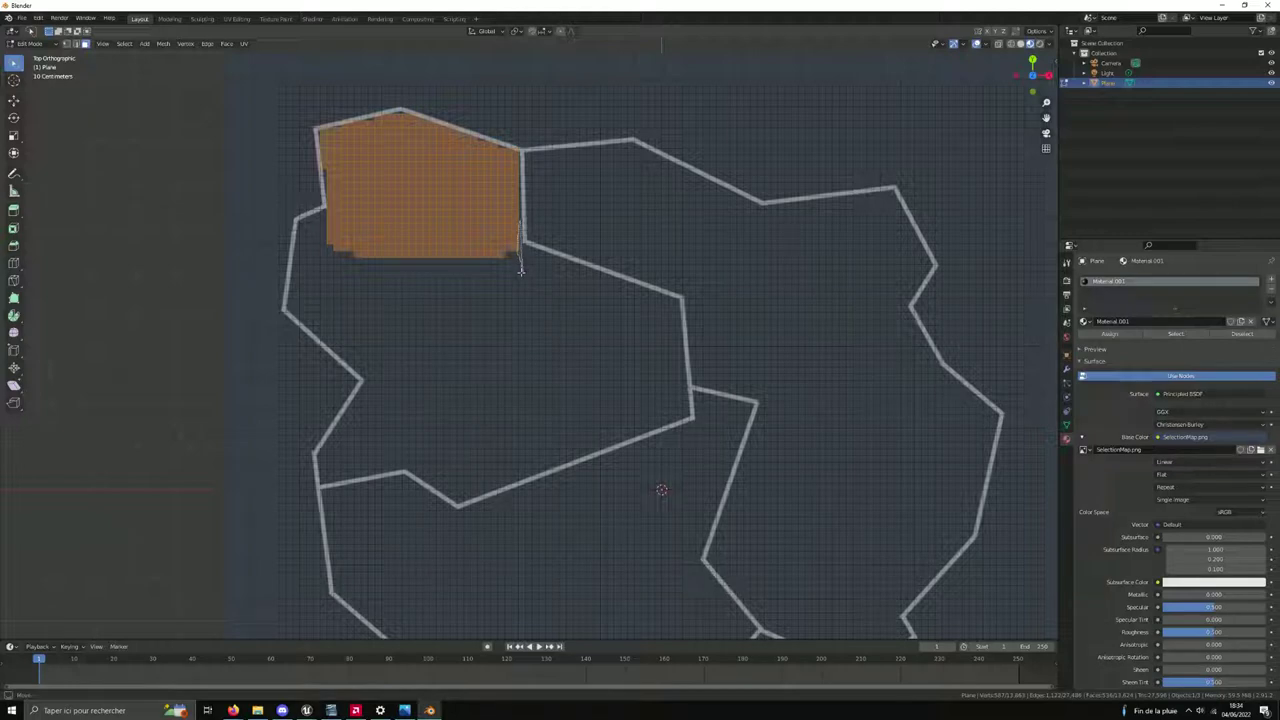
key("ctrl+z")
key("ctrl+z")
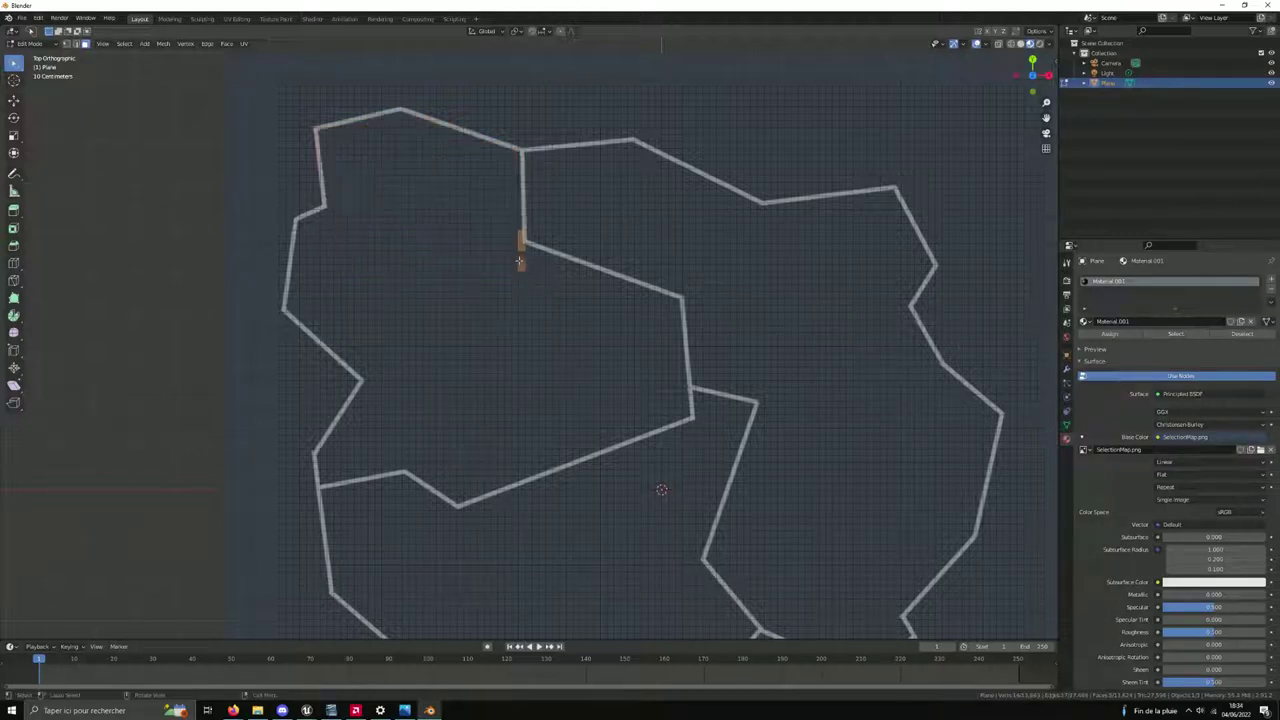
key("ctrl+z")
Knife-cut an outline around the upper-left region and extend the selection along its edge
key("k")
left_click(318, 130)
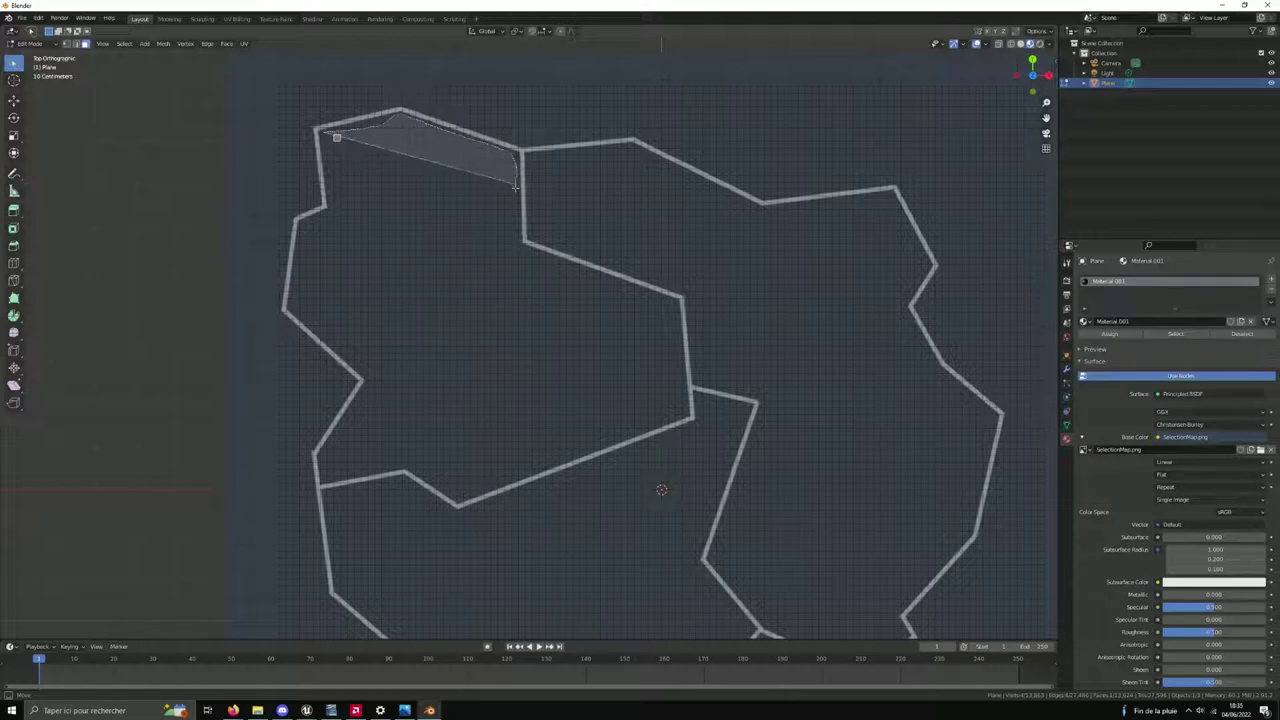
left_click(516, 242)
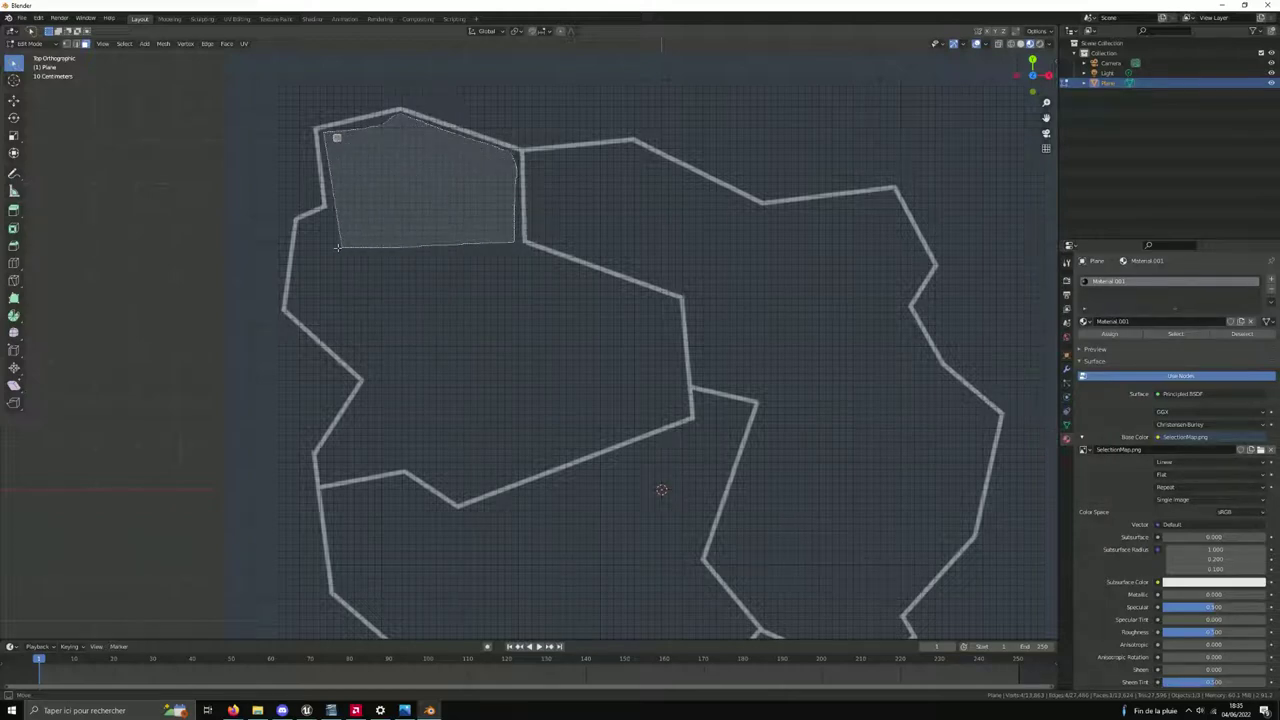
left_click(337, 247)
key("Return")
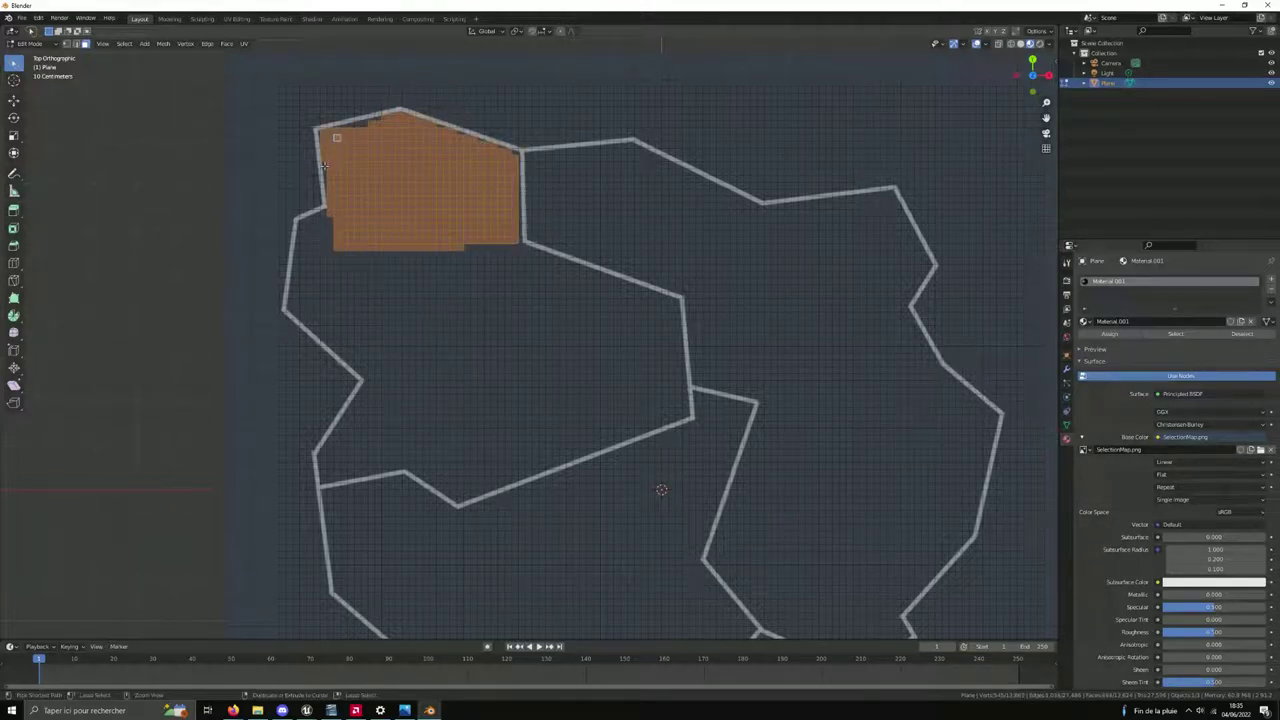
left_click(324, 165, "ctrl")
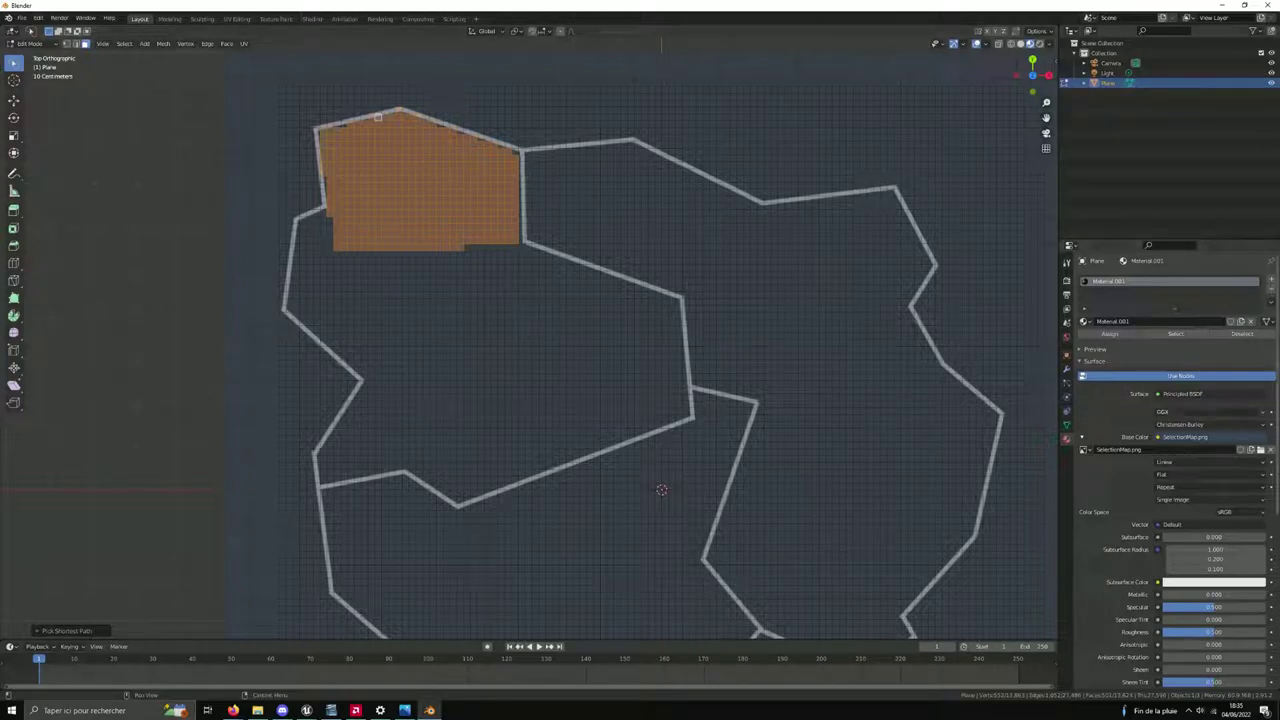
Add a new material slot holding a new material, Material.002
left_click(1271, 281)
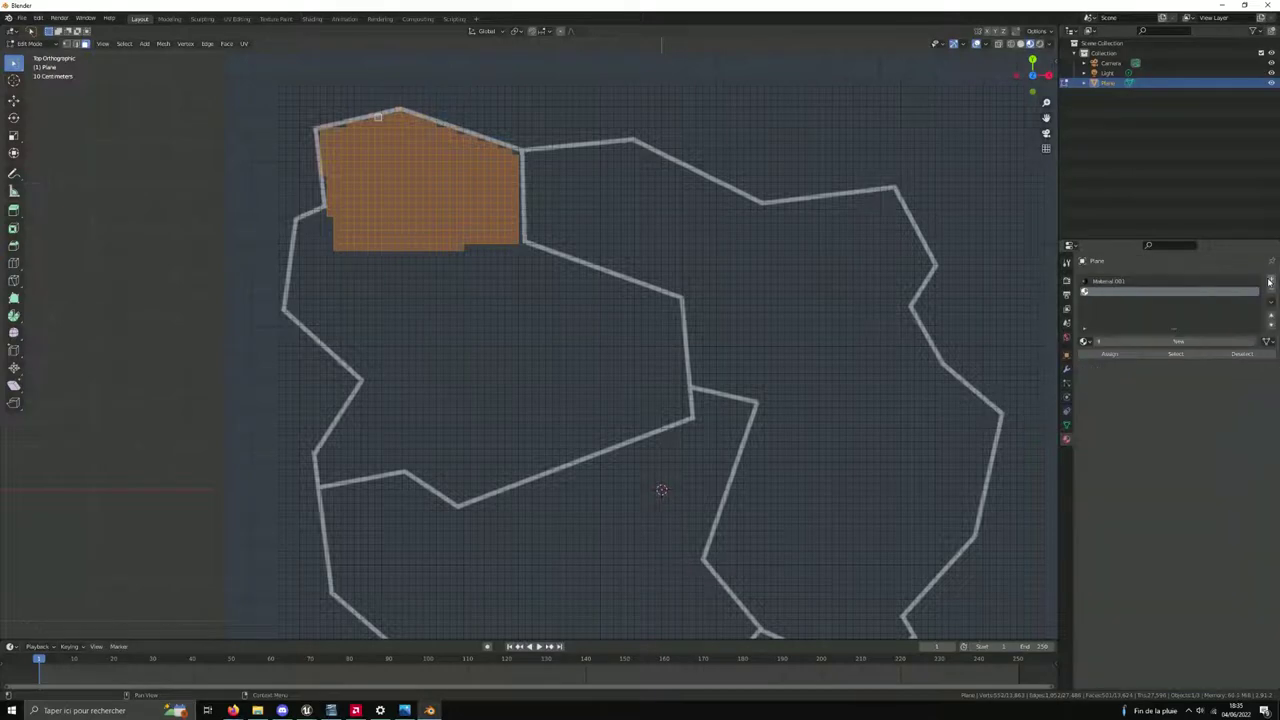
left_click(1135, 346)
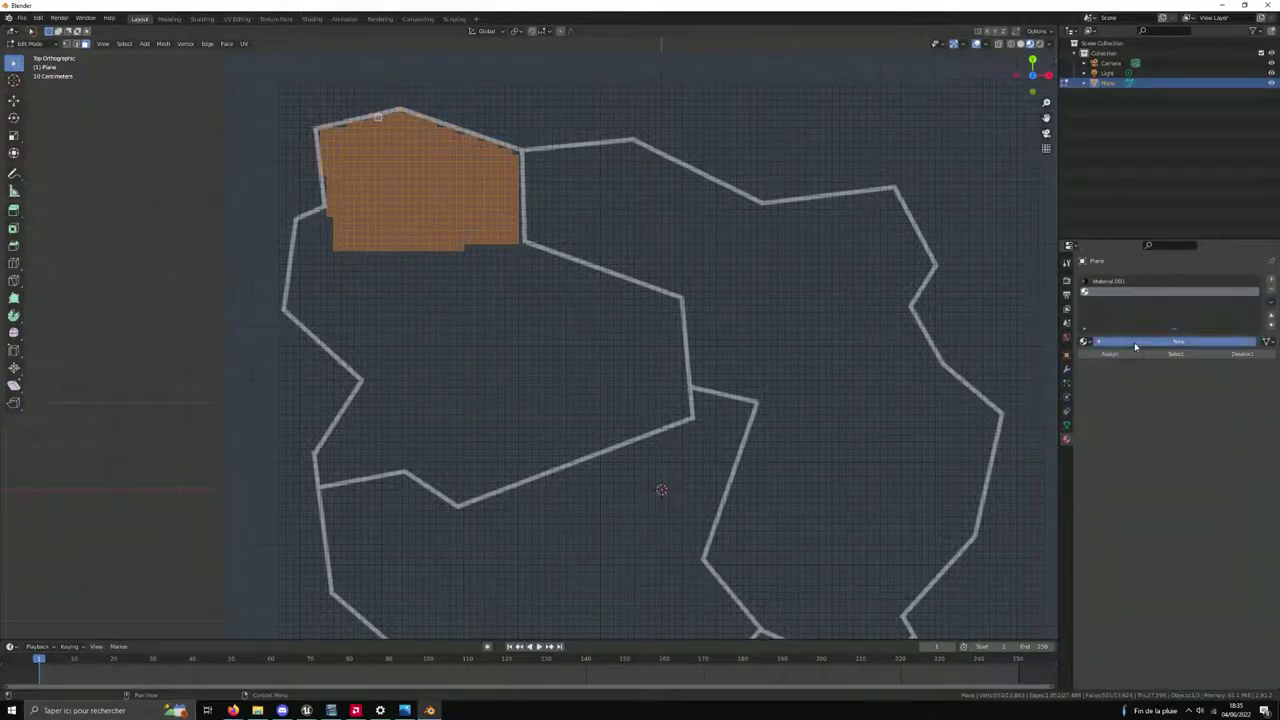
double_click(1137, 340)
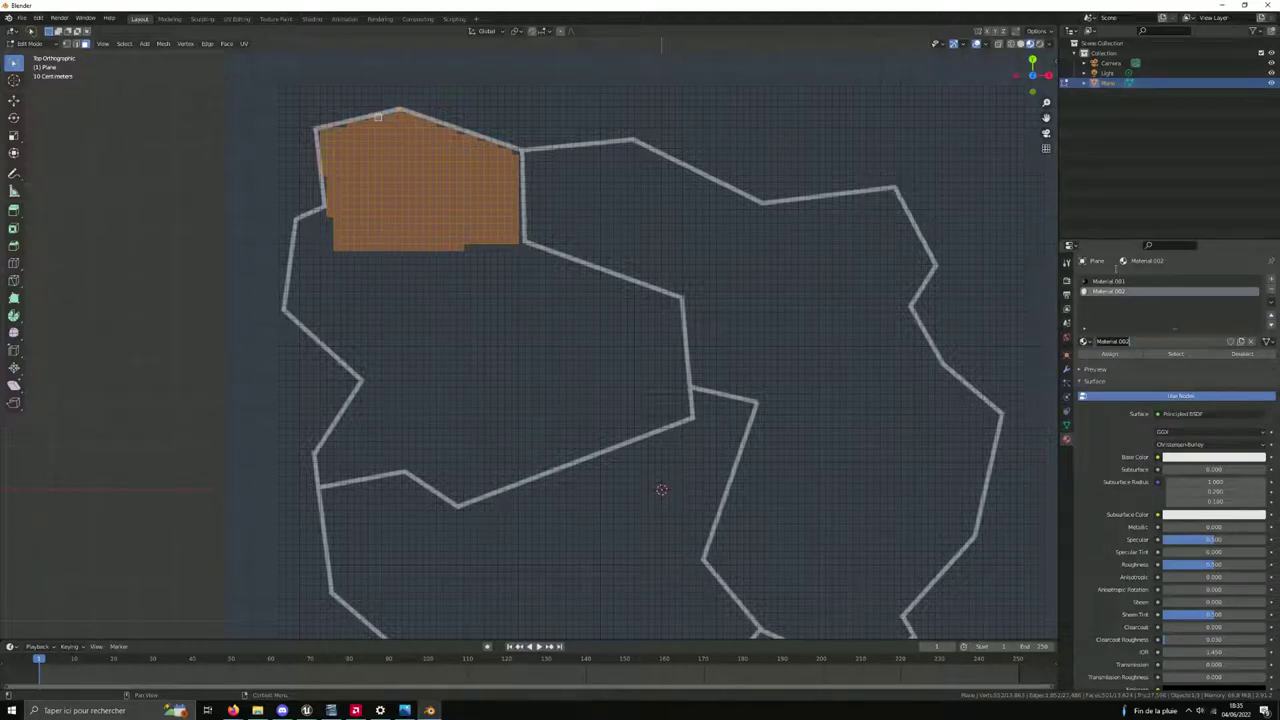
left_click(1122, 325)
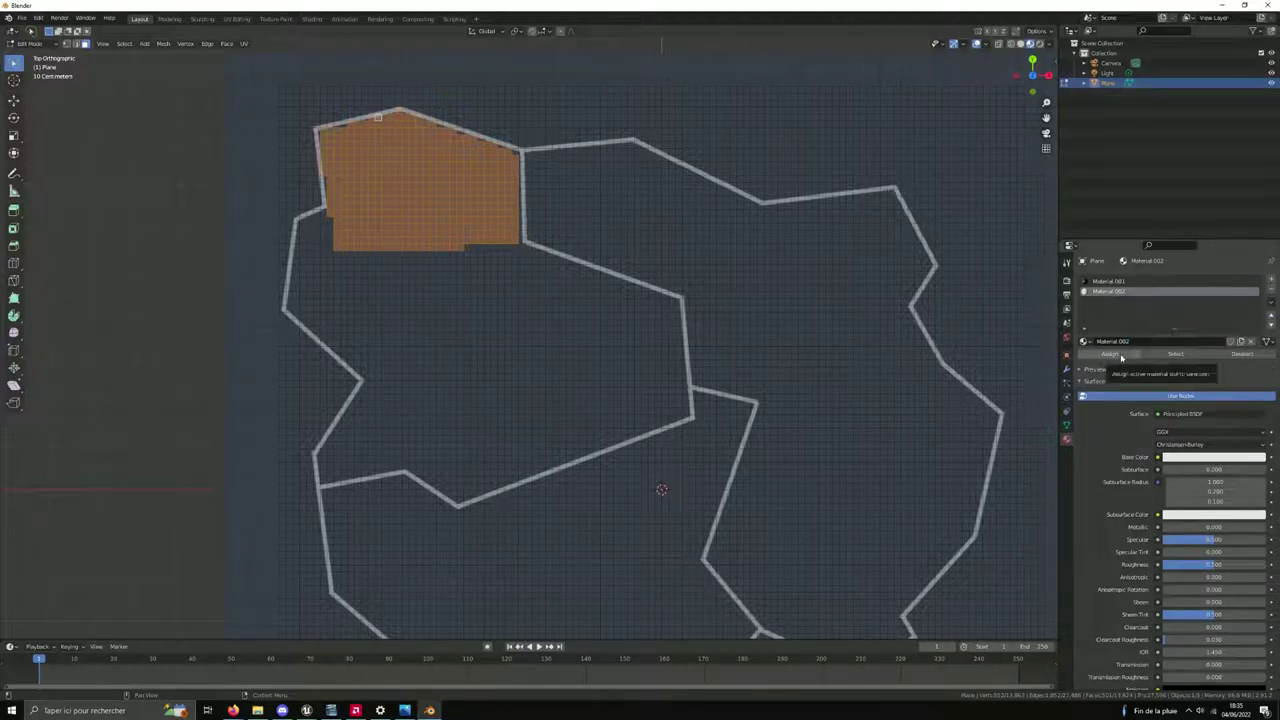
Set Material.002's base colour to white and assign it to the selected top-left faces
left_click(1195, 457)
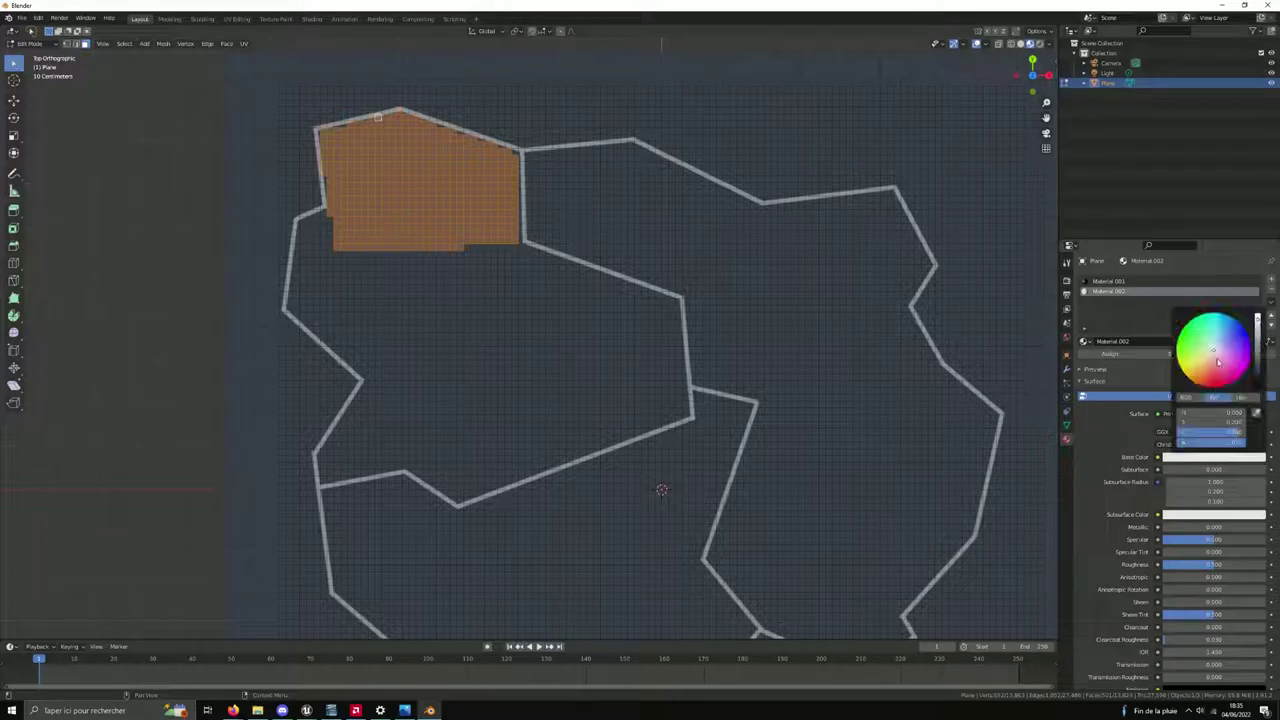
left_click_drag(1216, 352, 1232, 350)
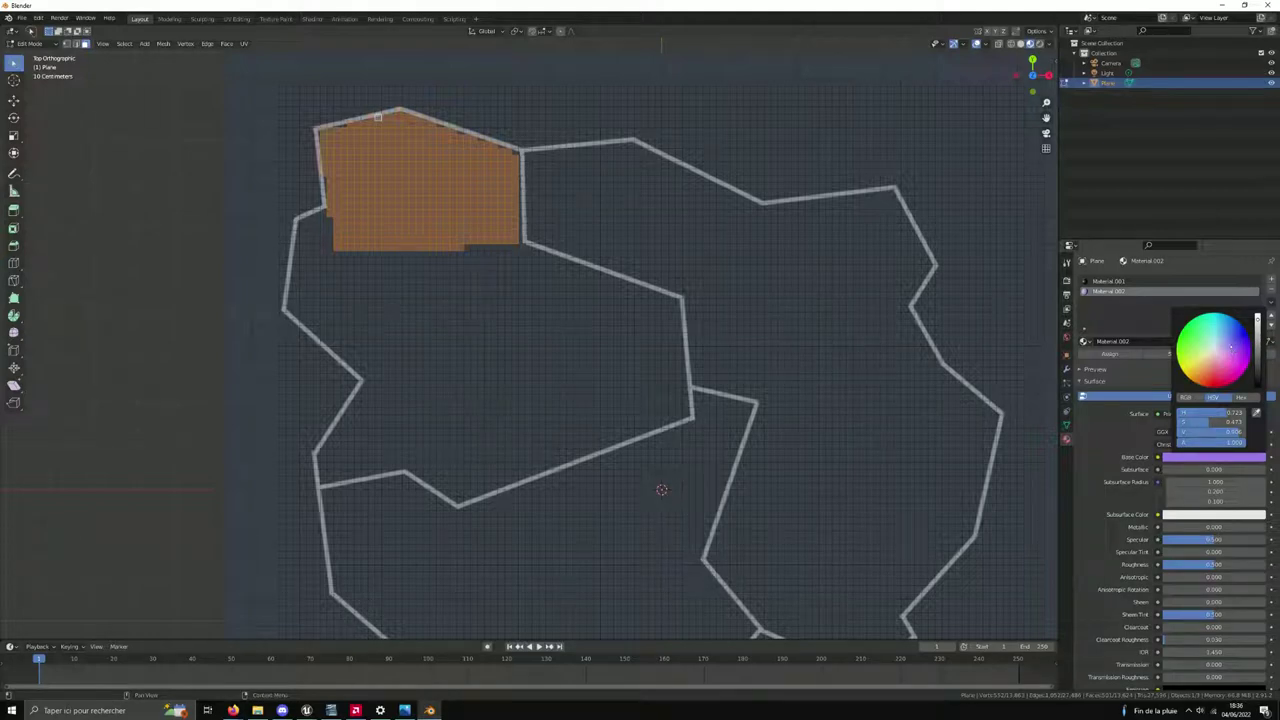
left_click_drag(1232, 347, 1184, 345)
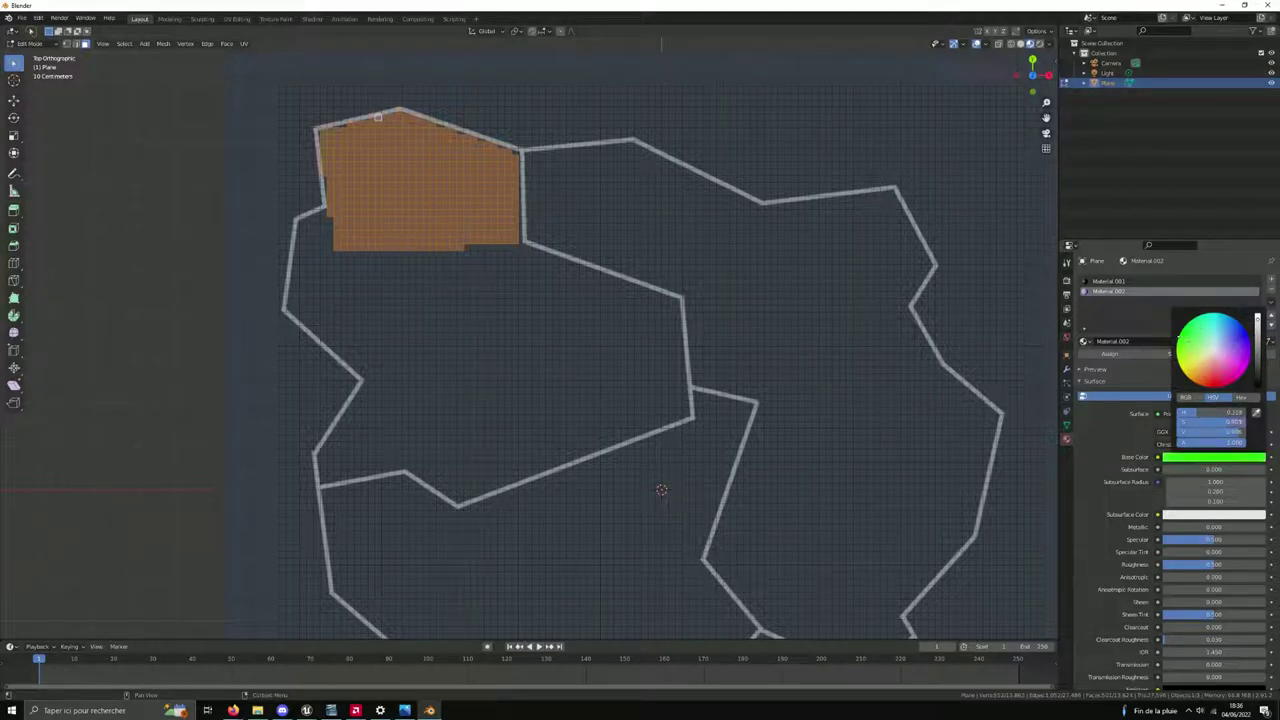
left_click_drag(1180, 340, 1200, 348)
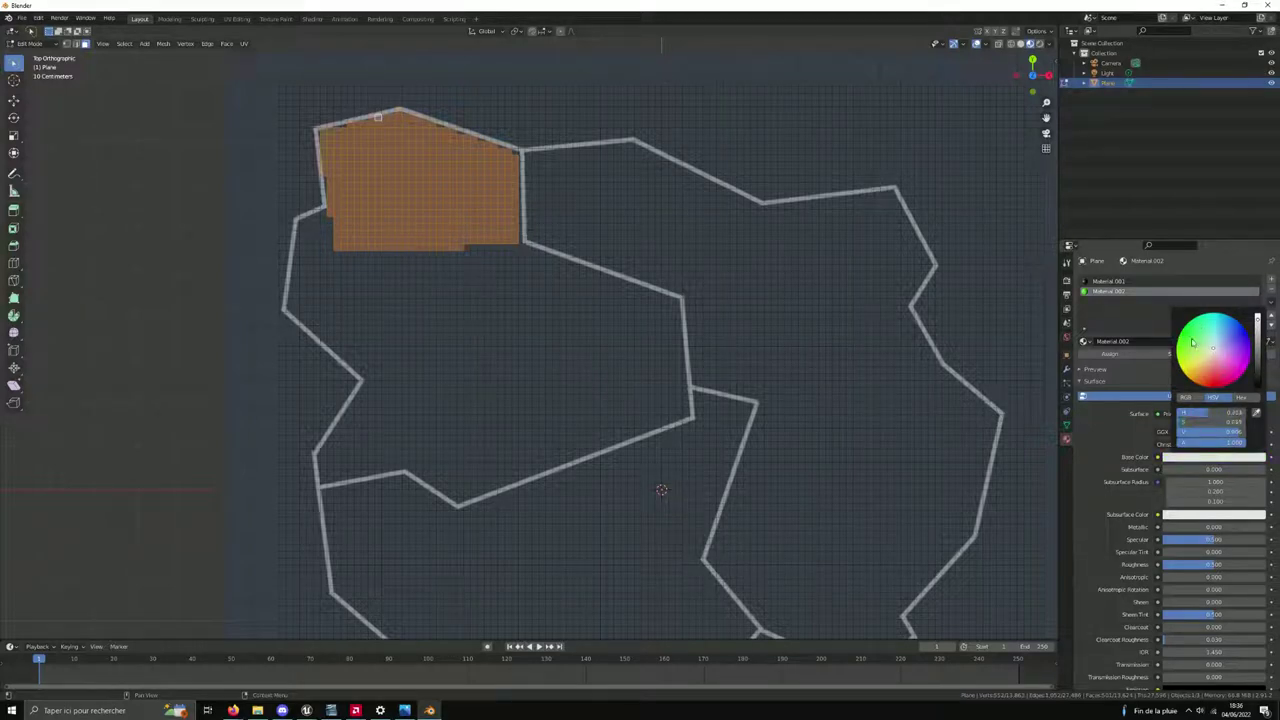
left_click(1124, 356)
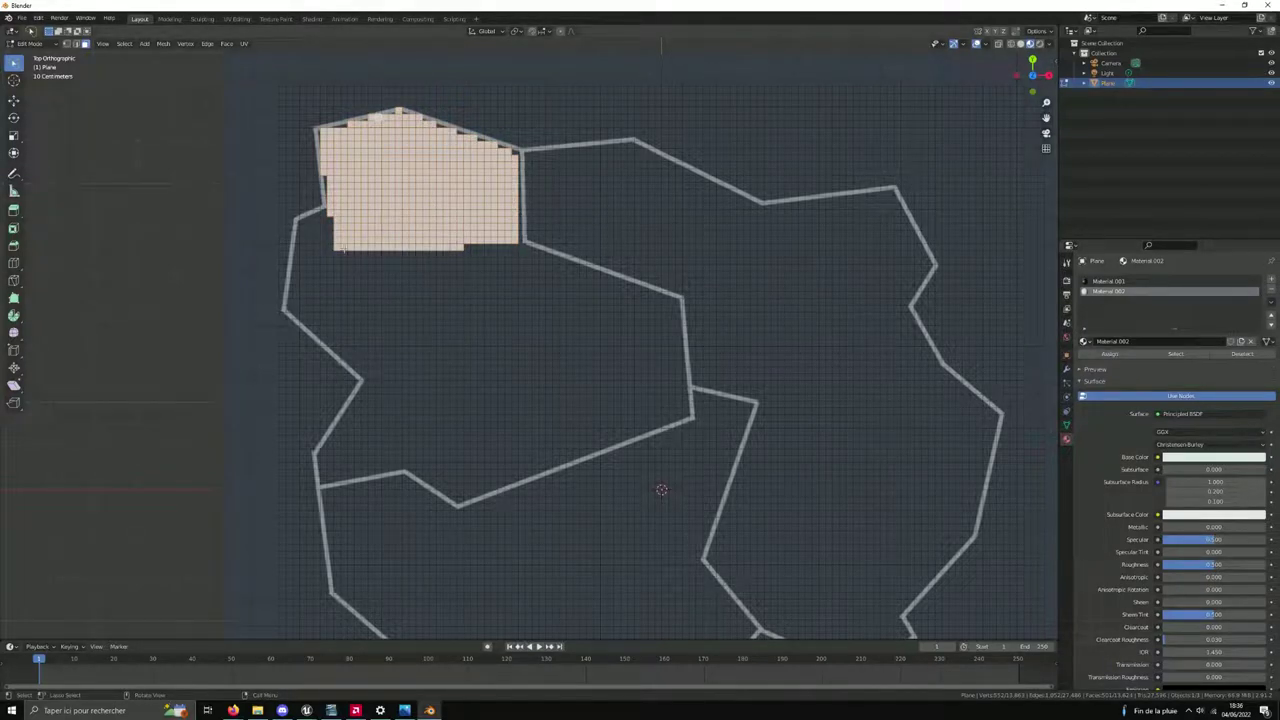
Lasso-select the region below the top-left area and assign Material.002, then undo it
left_click(339, 253)
key("k")
left_click(337, 253)
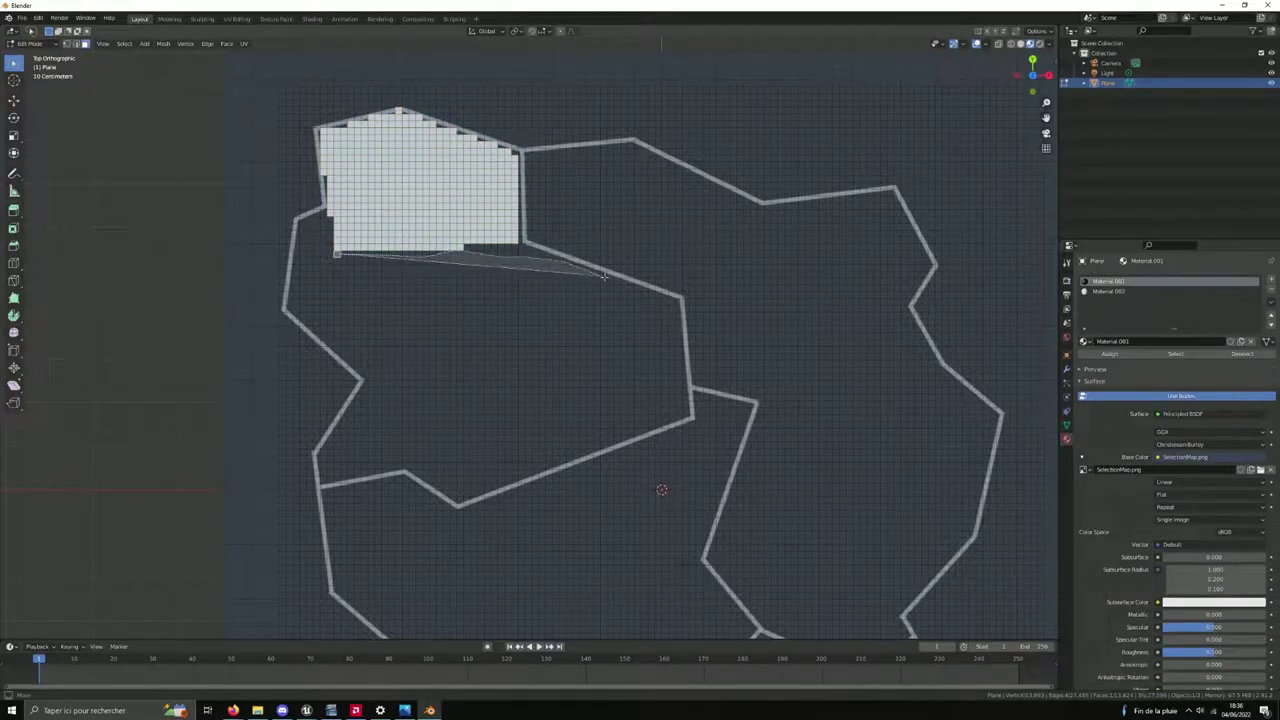
mouse_move(646, 293)
left_mouse_down()
mouse_move(557, 432)
mouse_move(312, 318)
left_mouse_up()
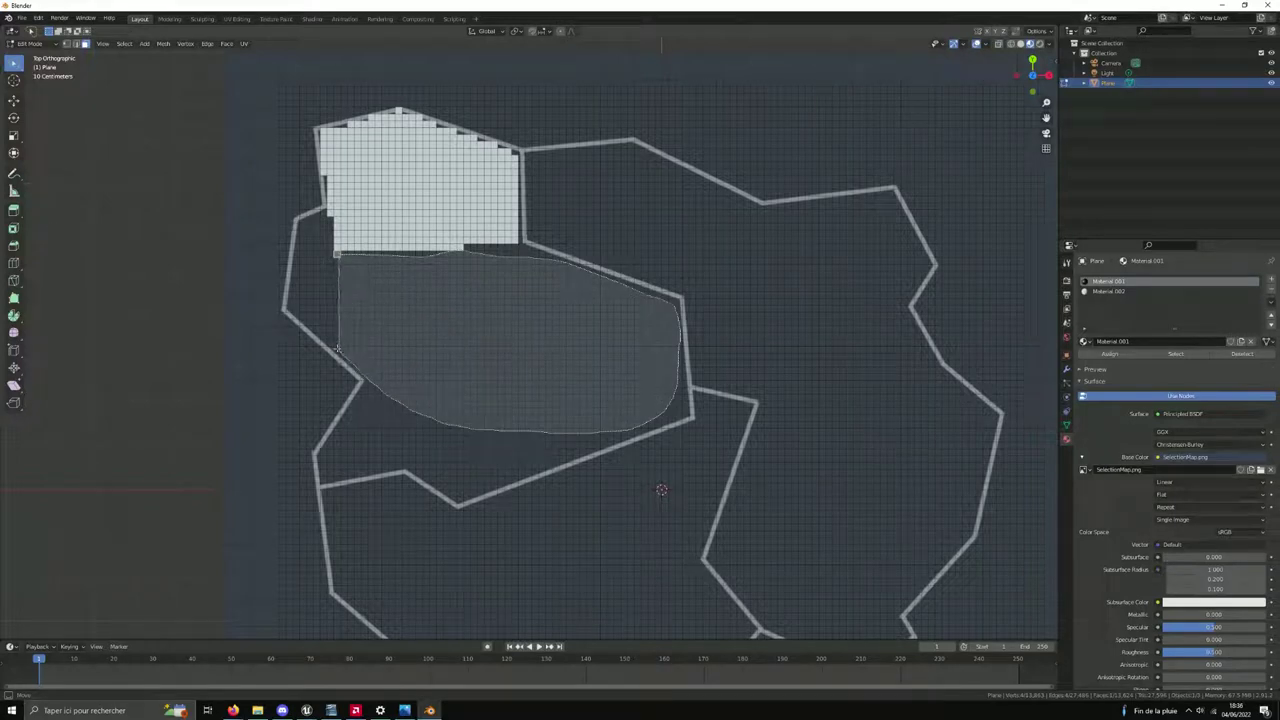
left_click_drag(312, 318, 337, 253)
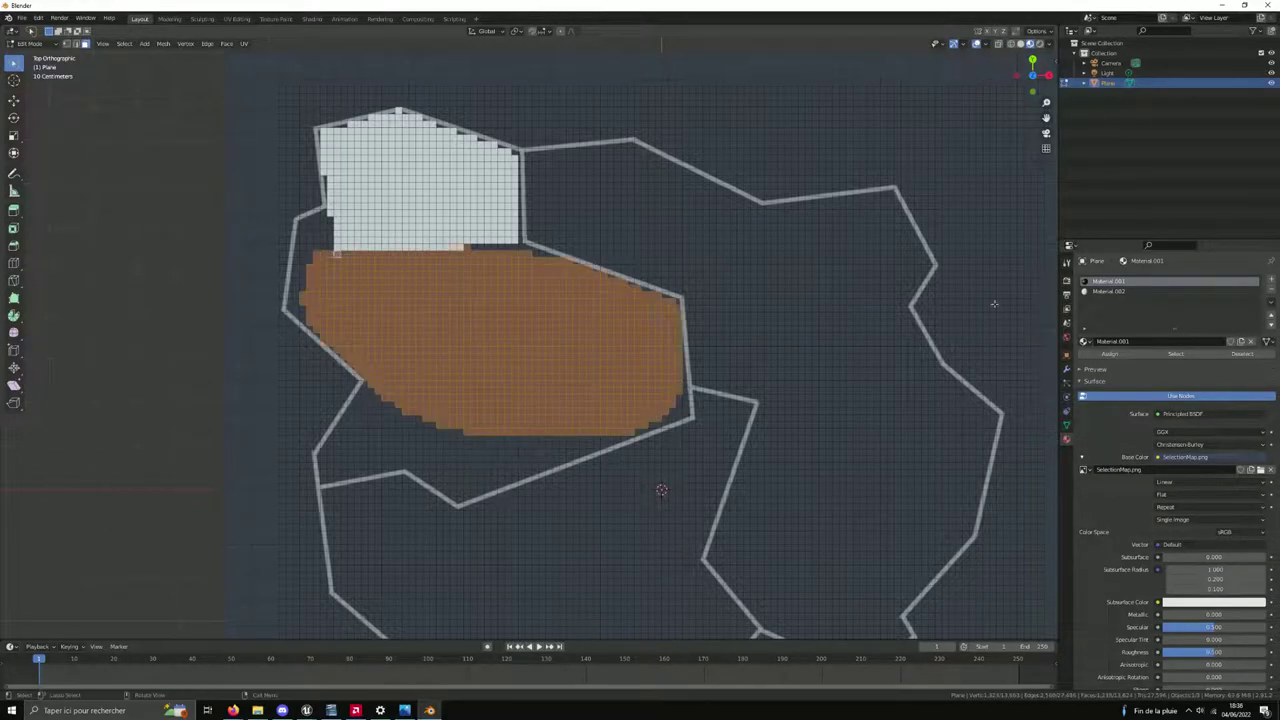
left_click(1102, 292)
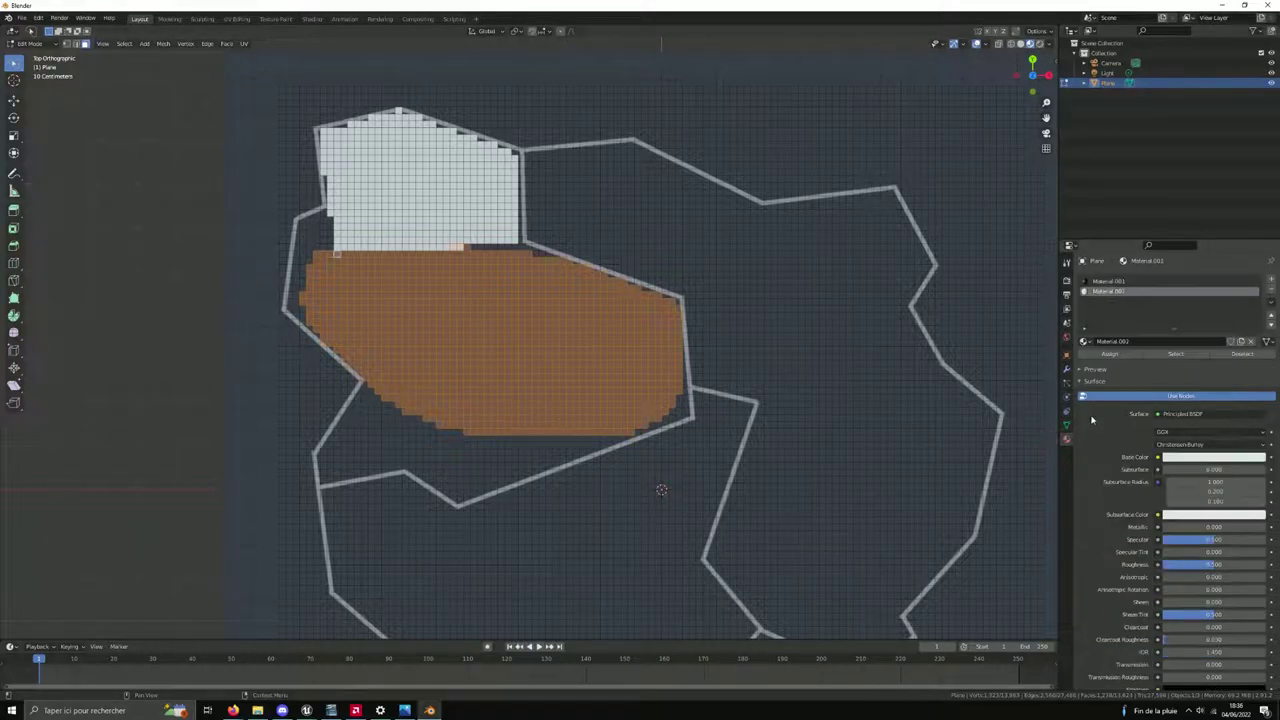
left_click(1109, 354)
key("ctrl+z")
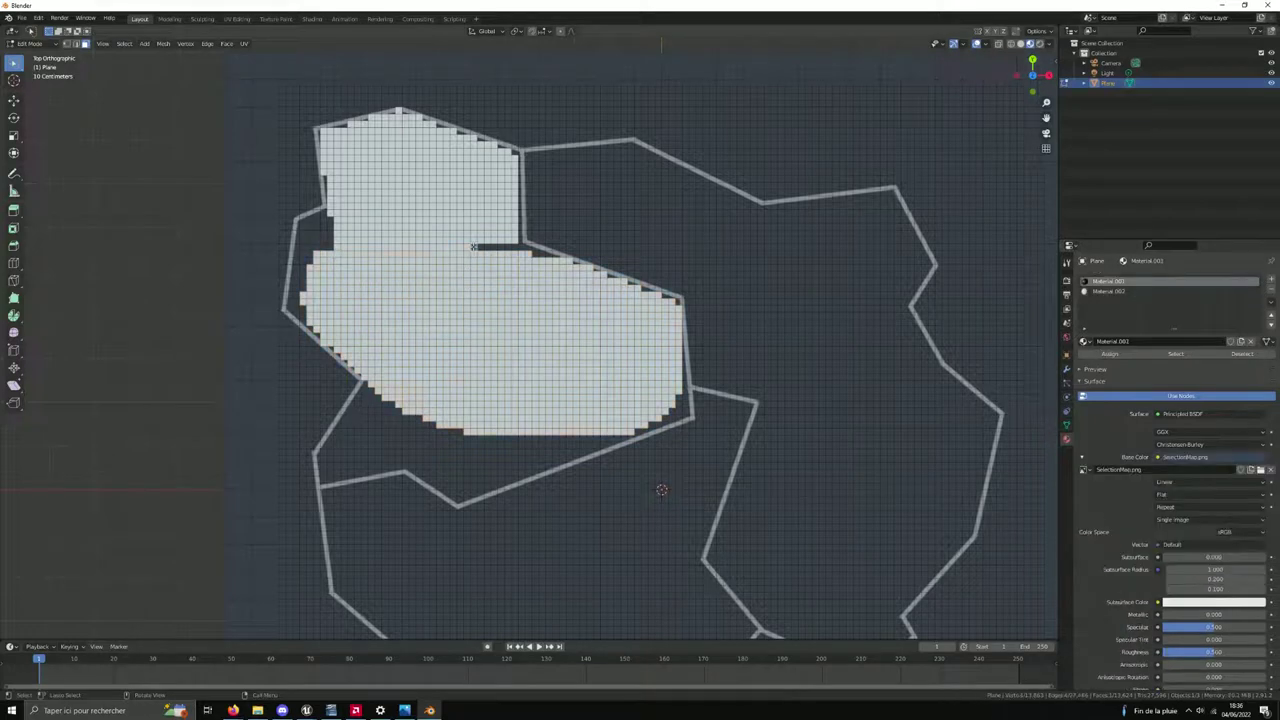
Assign Material.002 to the thin strip between regions and the left-edge faces
left_click(548, 254)
left_click(1115, 291)
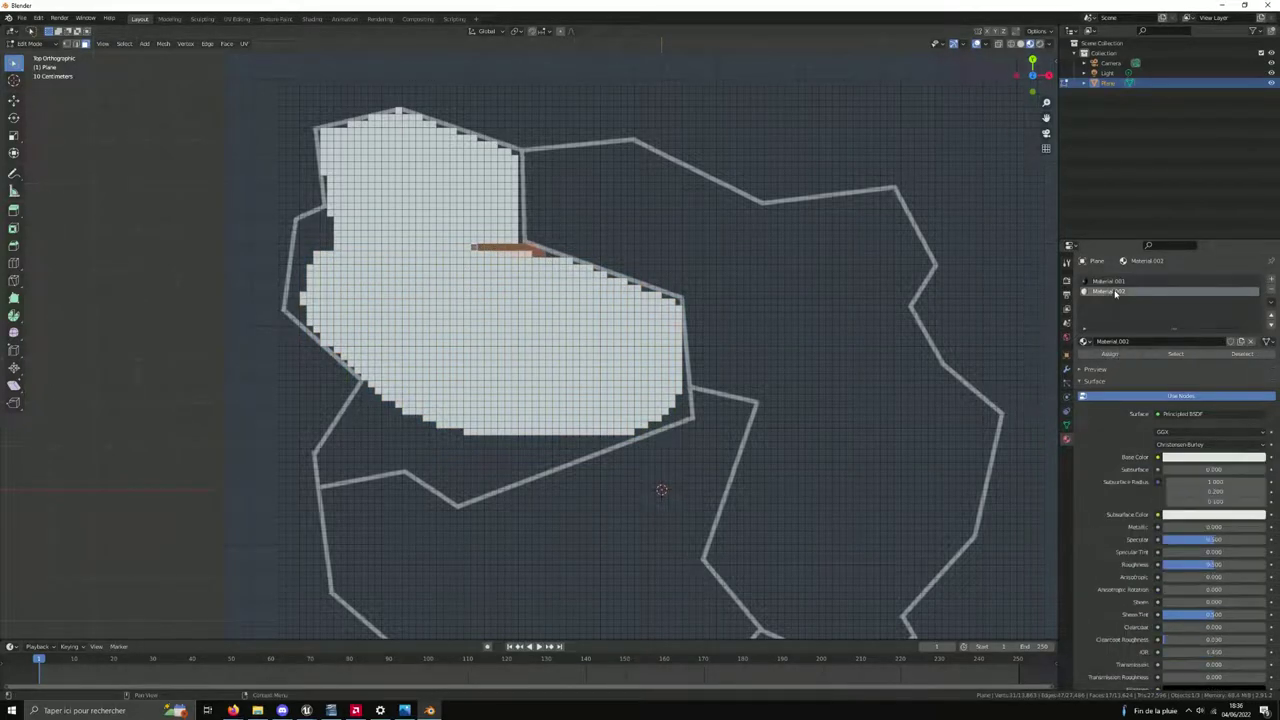
left_click(1110, 355)
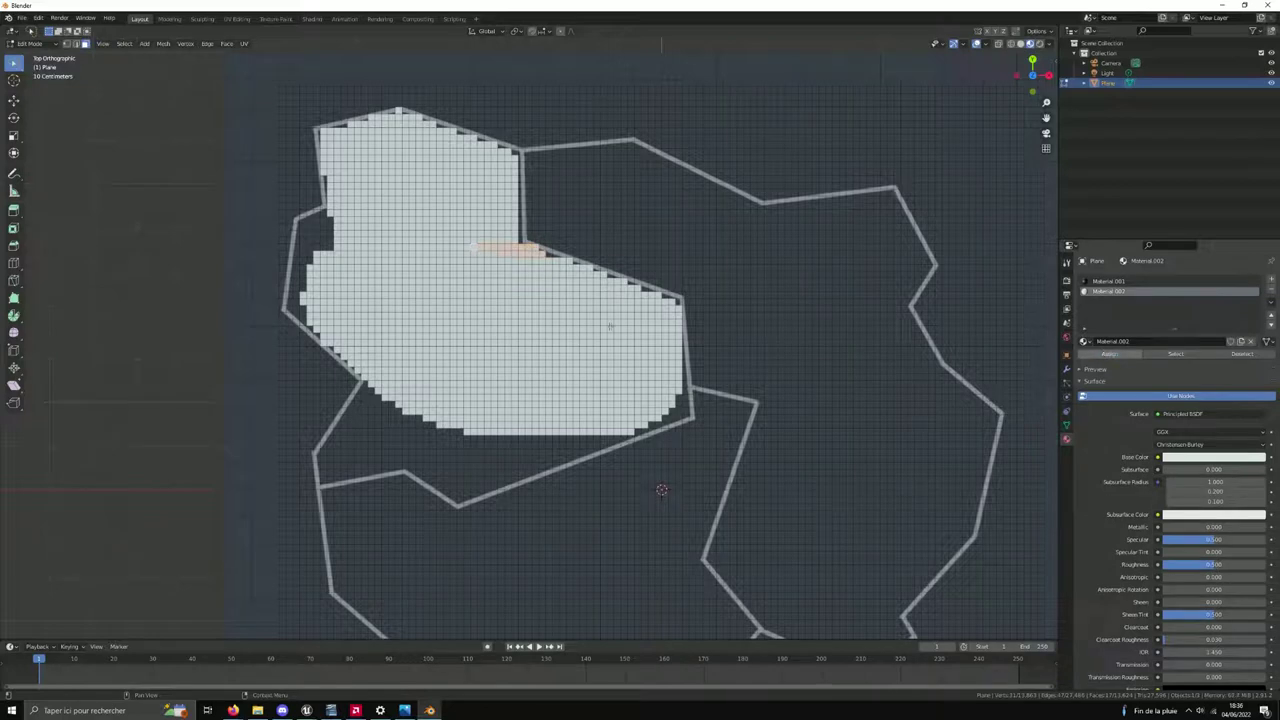
left_click(522, 212)
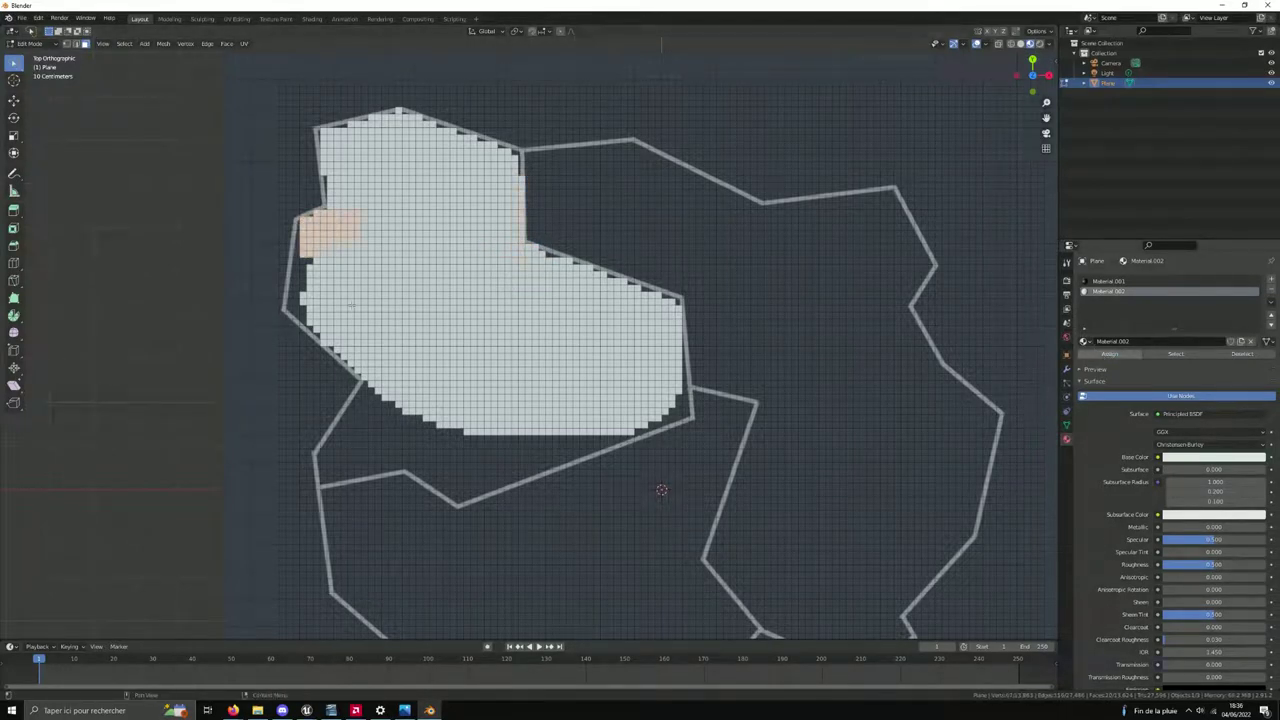
left_click(1108, 281)
mouse_move(320, 335)
left_mouse_down()
mouse_move(287, 260)
mouse_move(288, 316)
left_mouse_up()
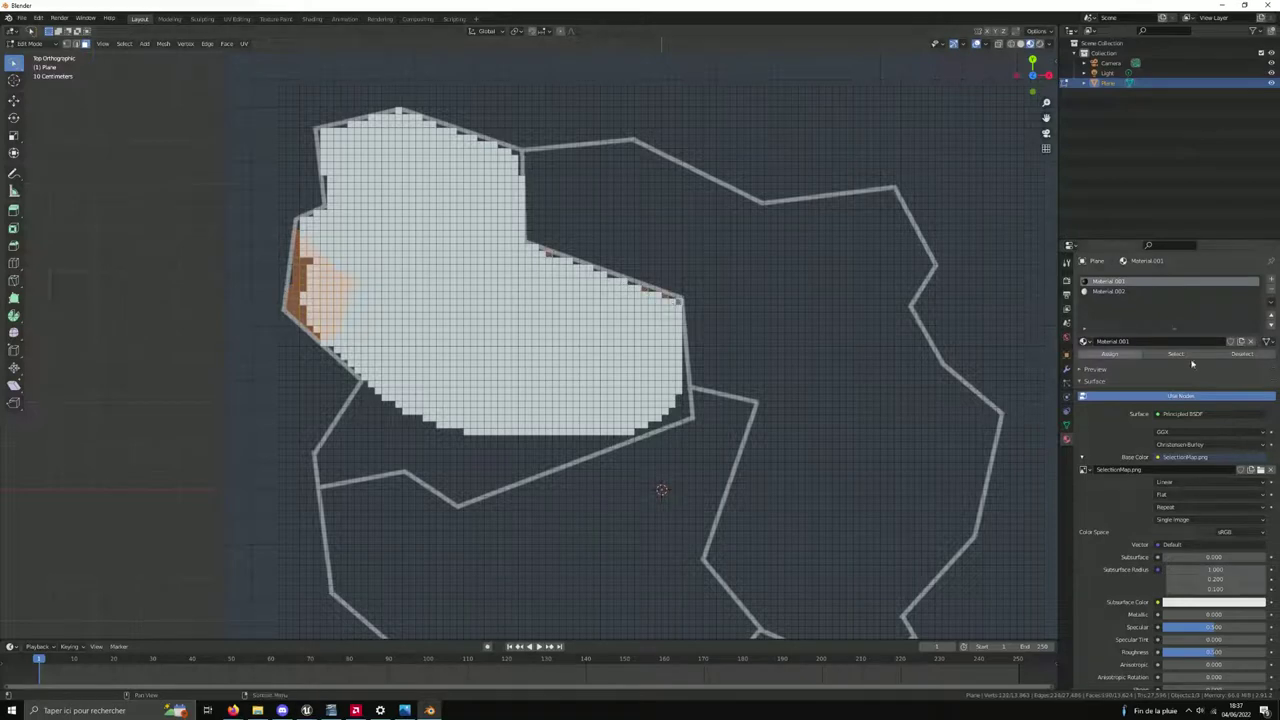
left_click(1108, 291)
left_click(1120, 354)
Assign Material.002 to the lower-left corner and lower-edge faces, then circle-select leftover faces
left_click_drag(330, 455, 471, 396)
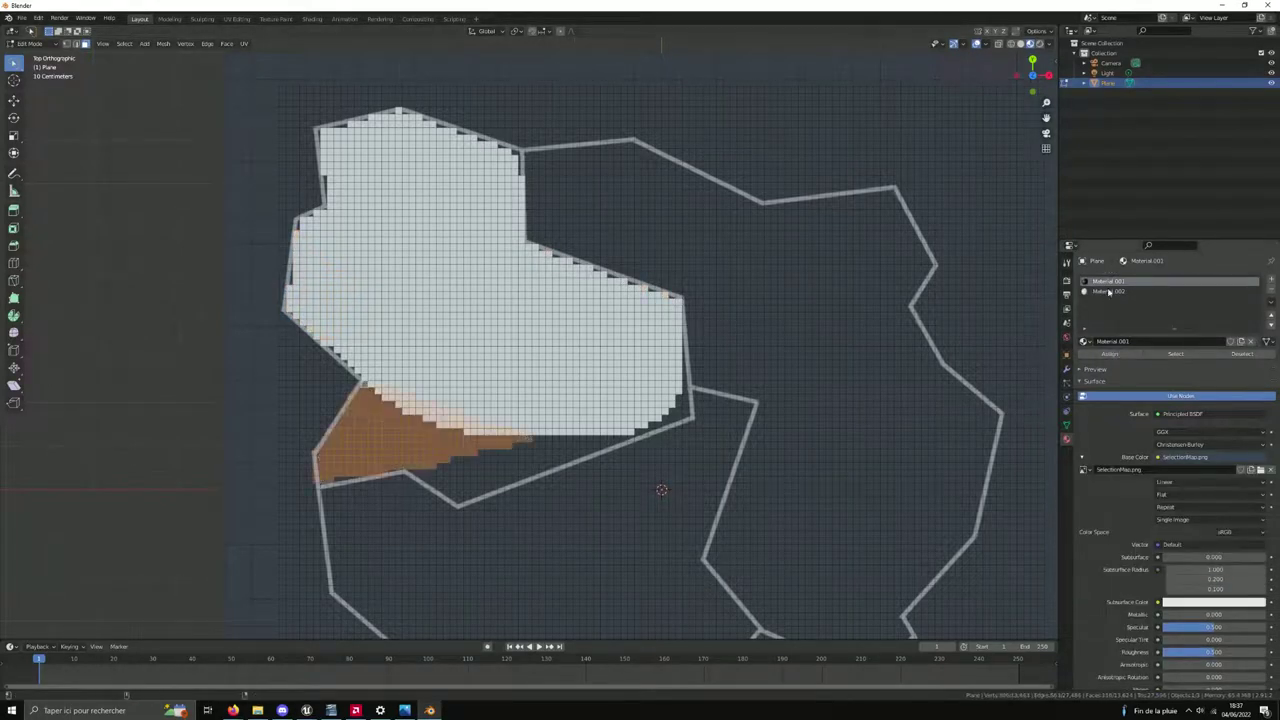
left_click(415, 471)
left_click_drag(418, 471, 522, 473)
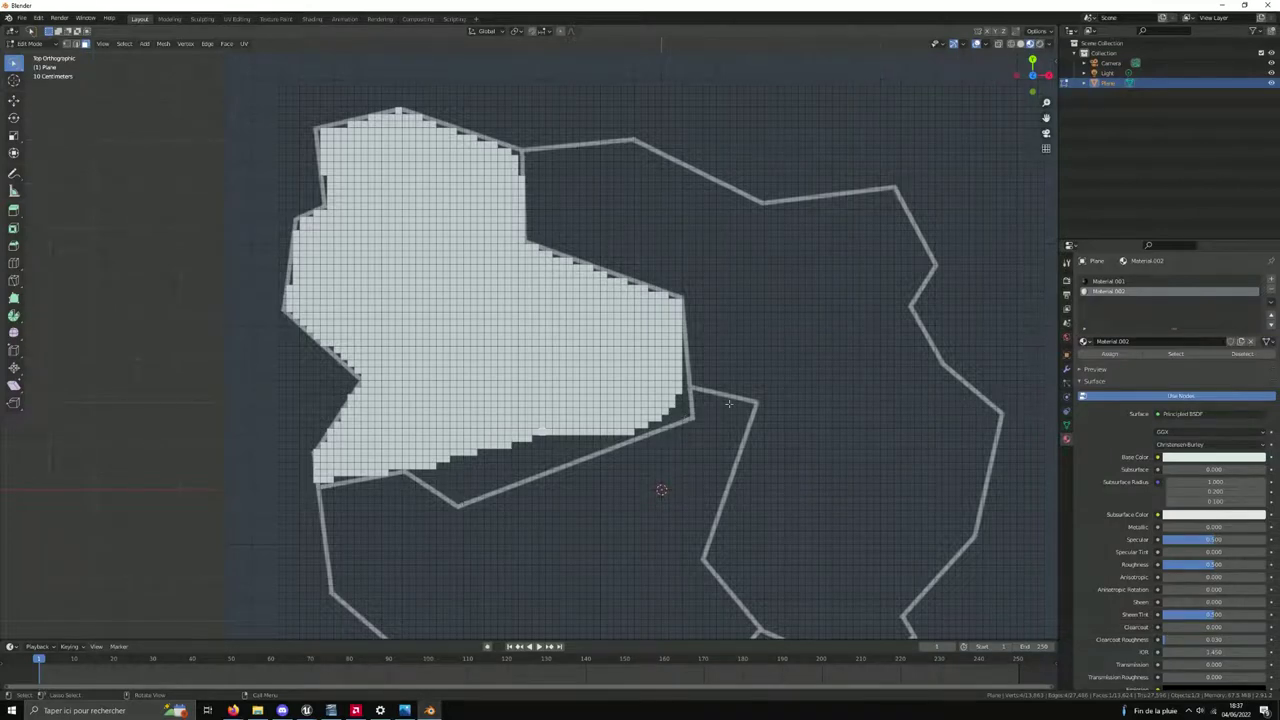
left_click_drag(685, 412, 462, 494)
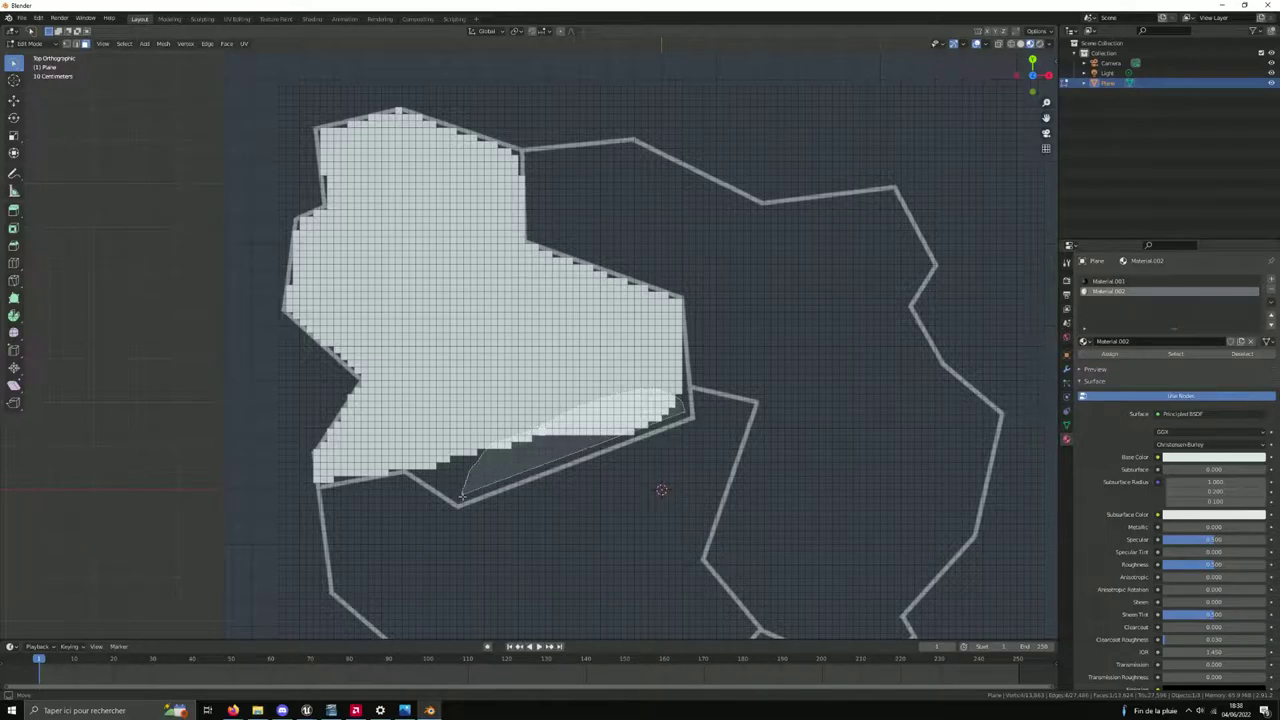
left_click_drag(462, 494, 460, 497)
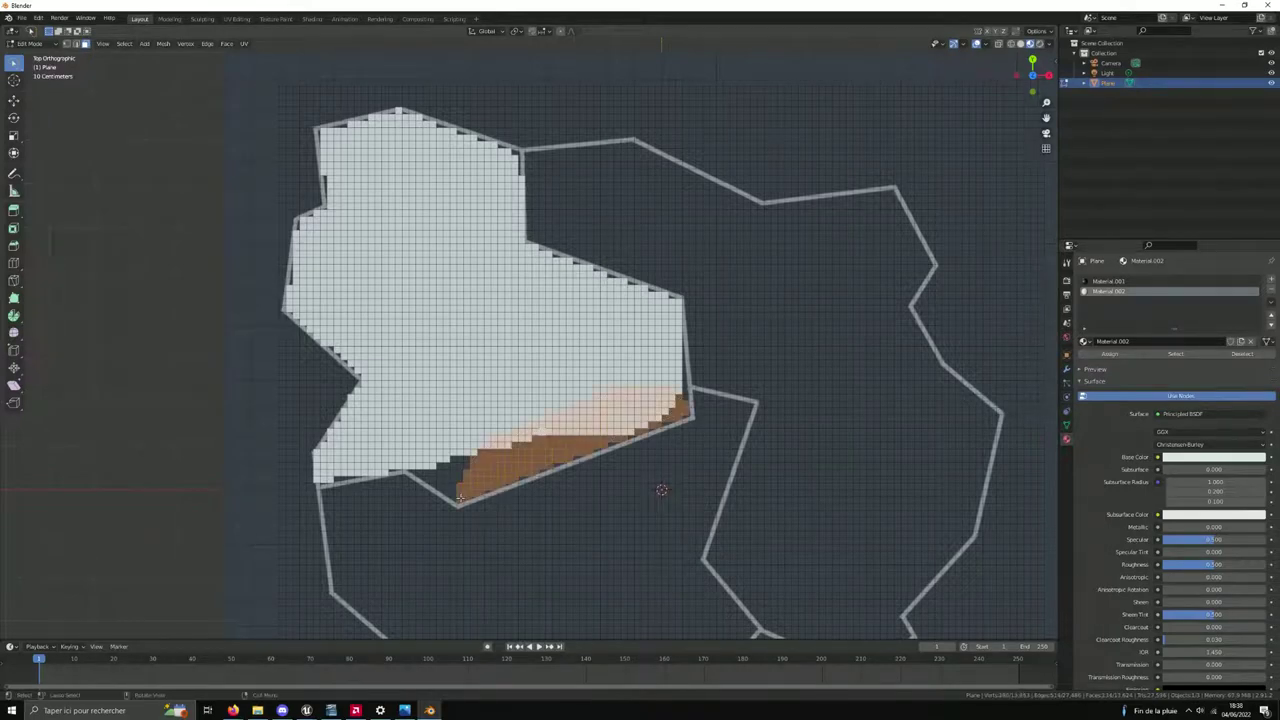
left_click(1108, 355)
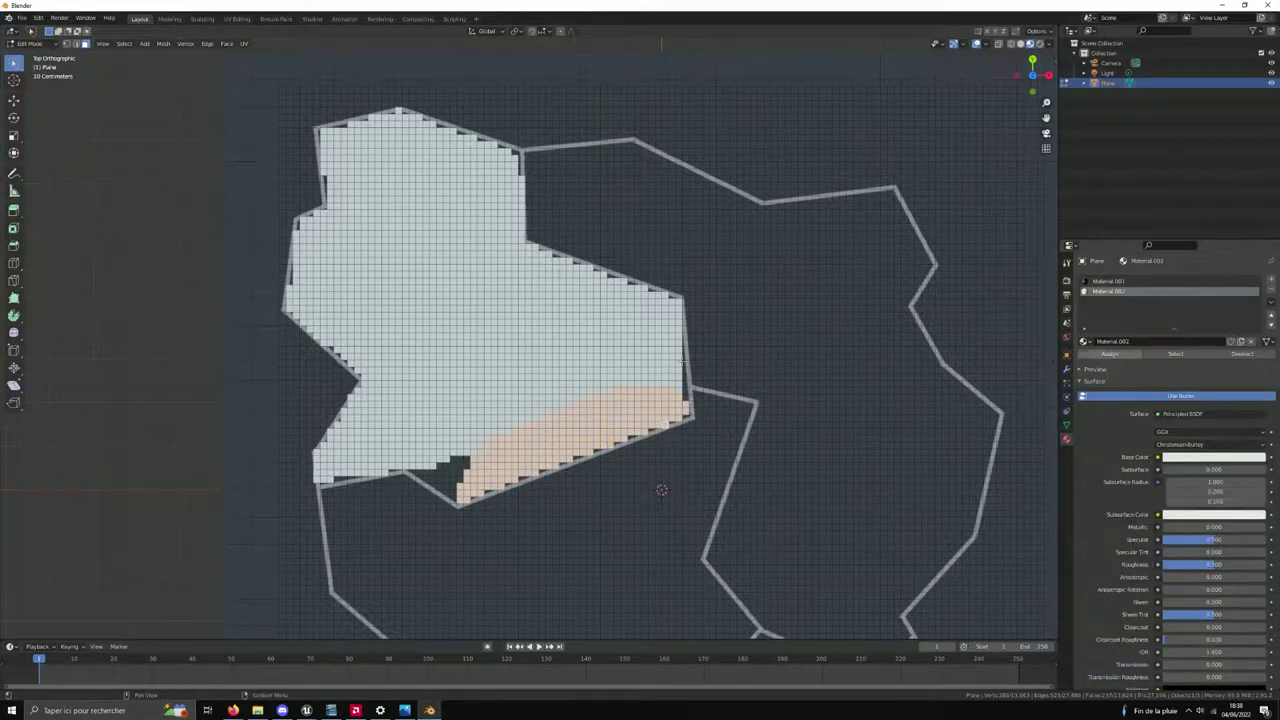
left_click(1241, 355)
key("c")
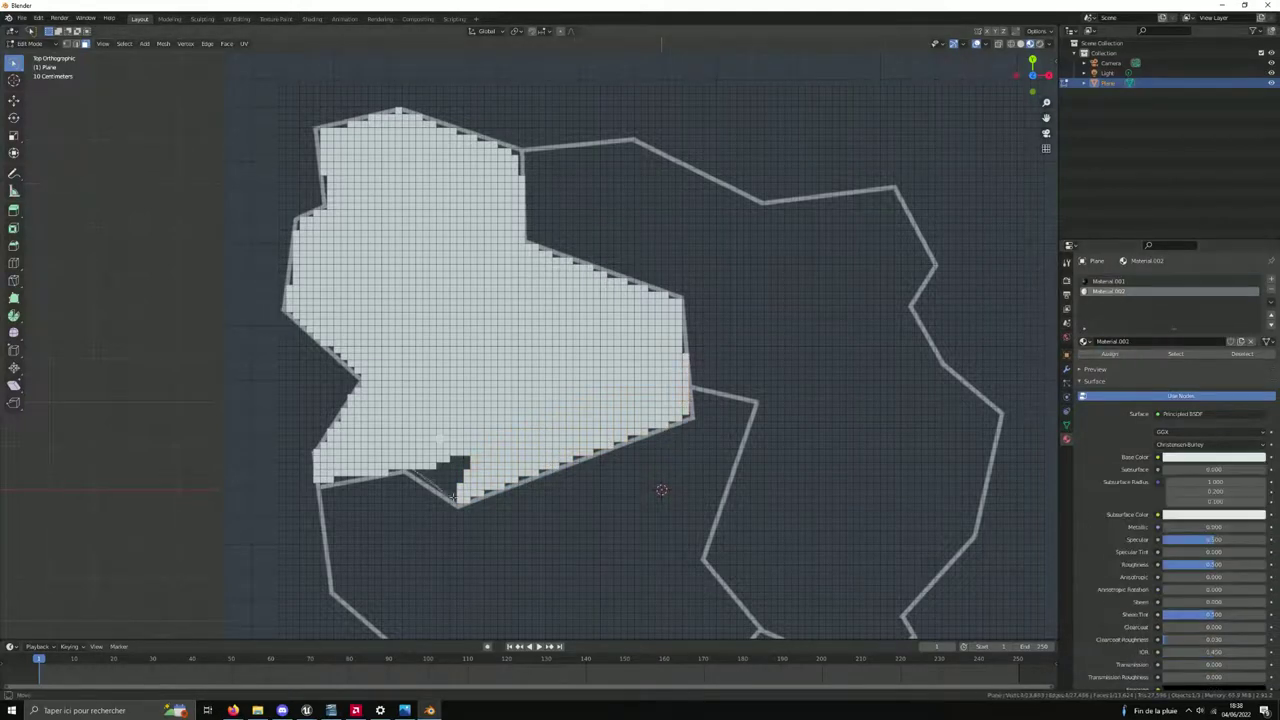
left_click(457, 465)
Assign Material.002 to the remaining selected faces and rename it M_Region_01
scroll(654, 323, "down", 3)
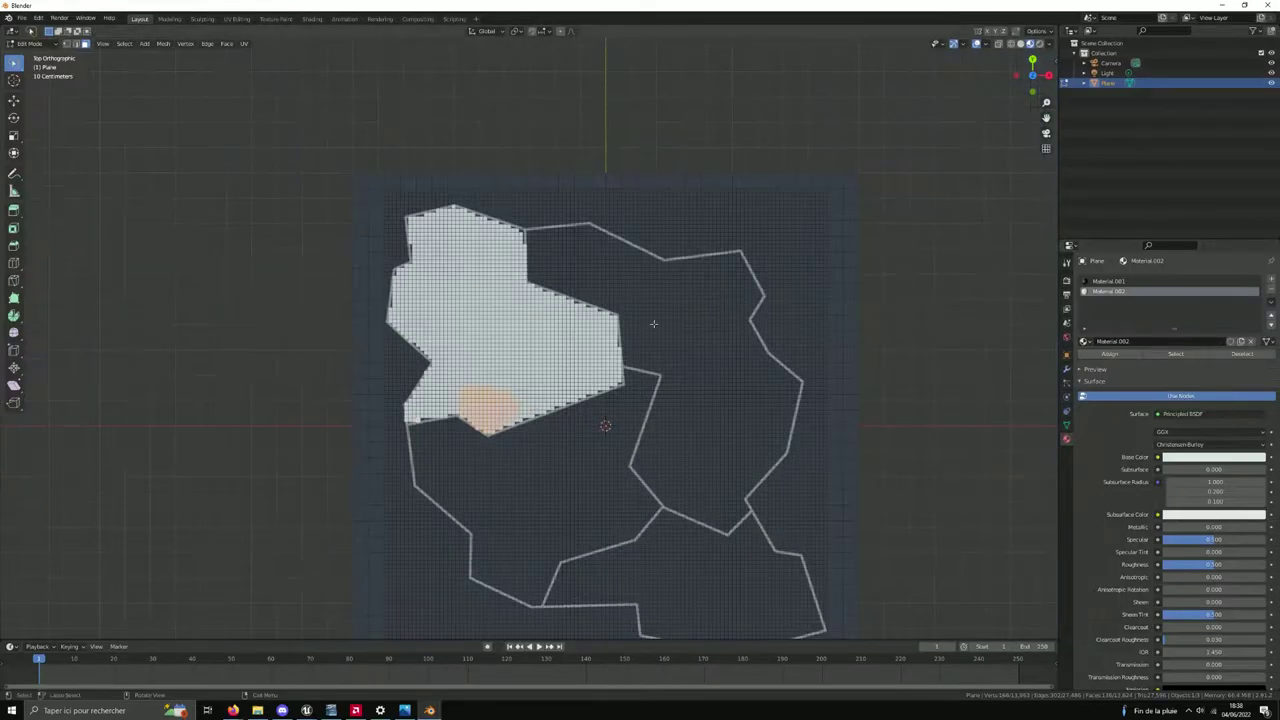
scroll(654, 323, "up", 1)
scroll(680, 323, "up", 1)
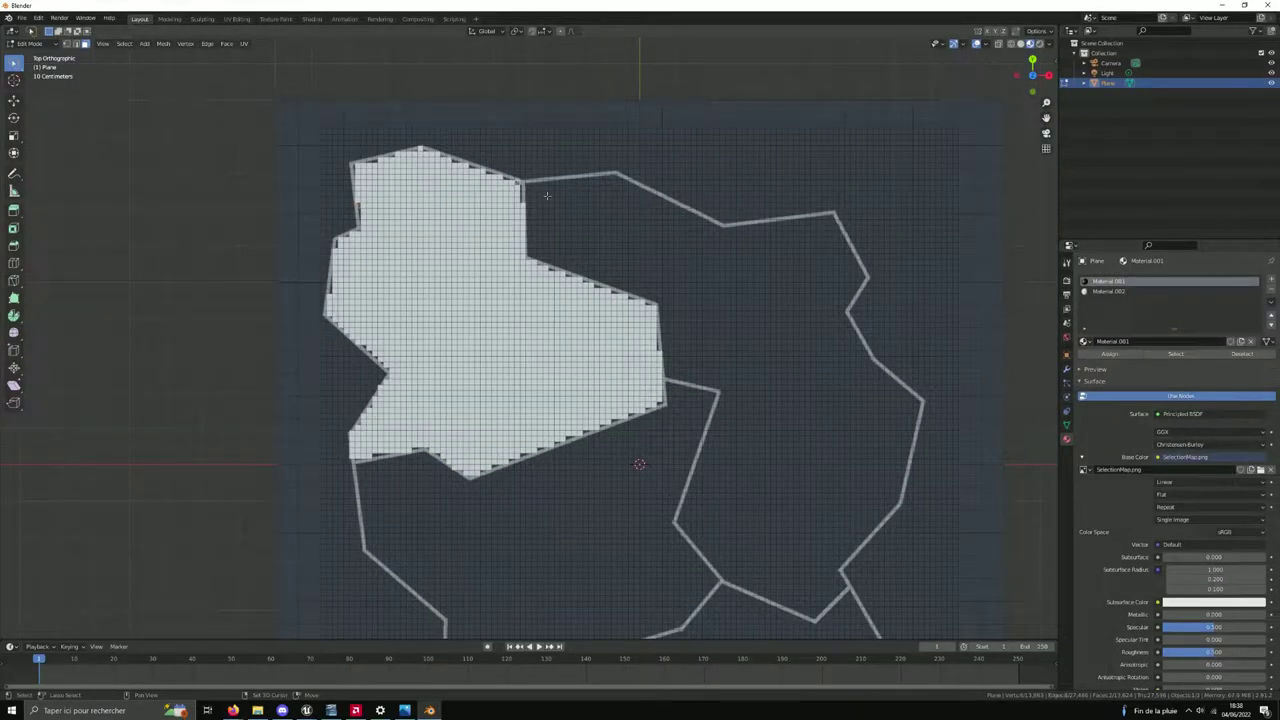
left_click(1108, 291)
left_click(1105, 356)
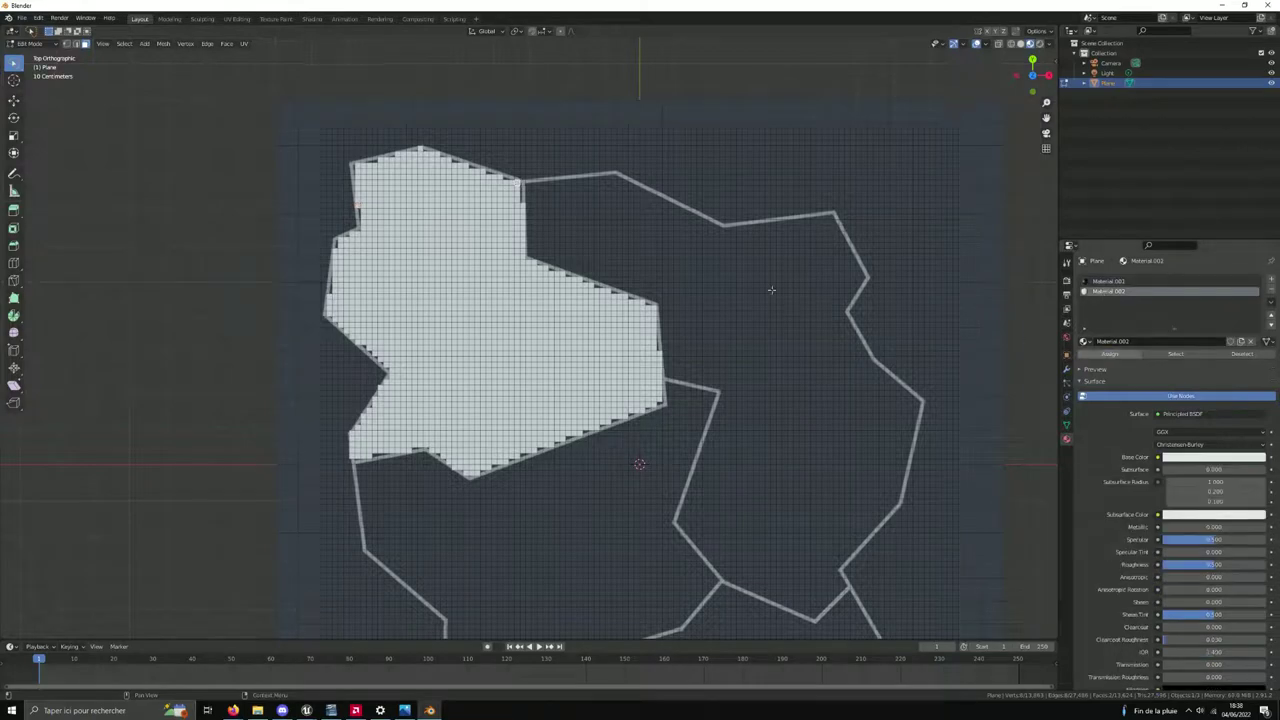
left_click(1096, 283)
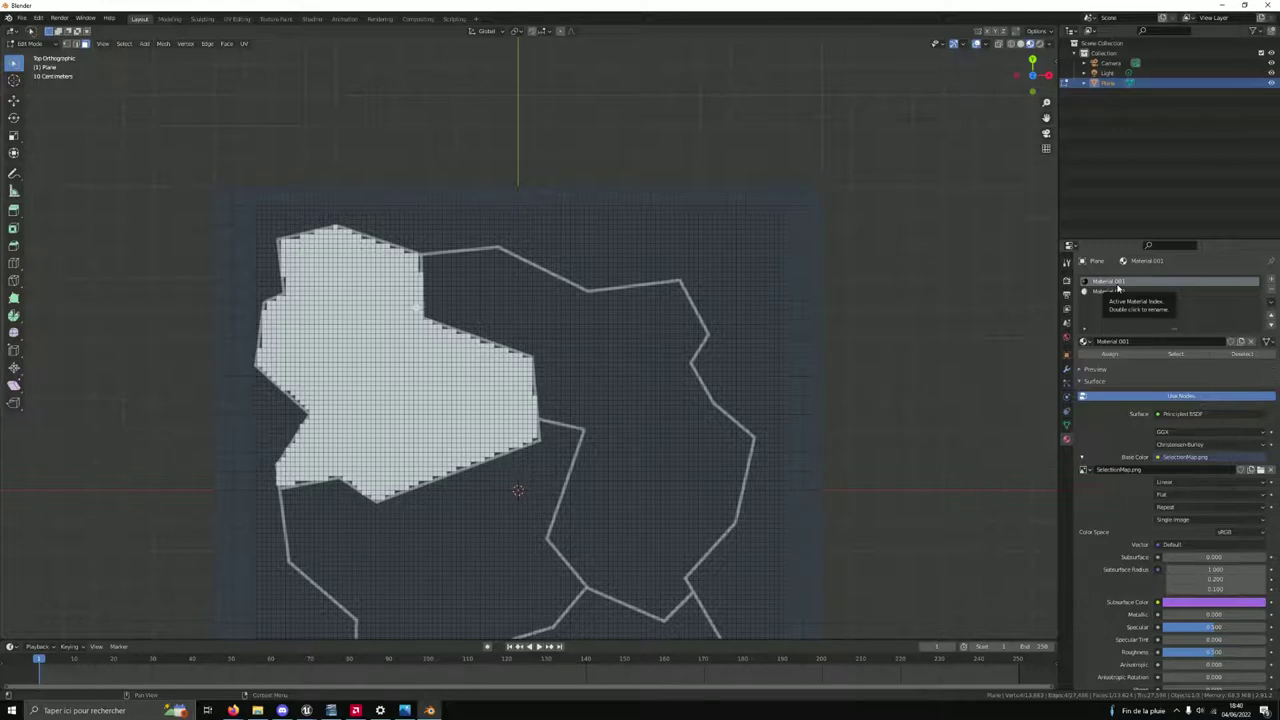
left_click(1116, 292)
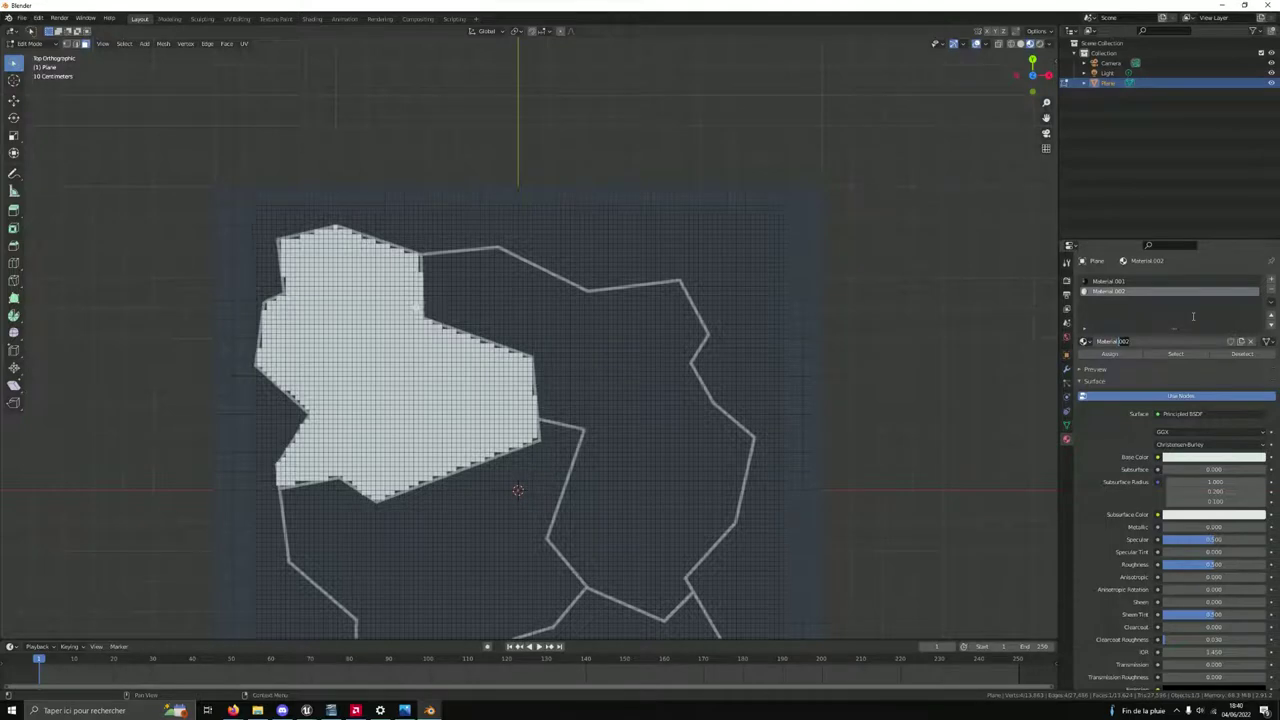
key("BackSpace")
key("BackSpace")
key("BackSpace")
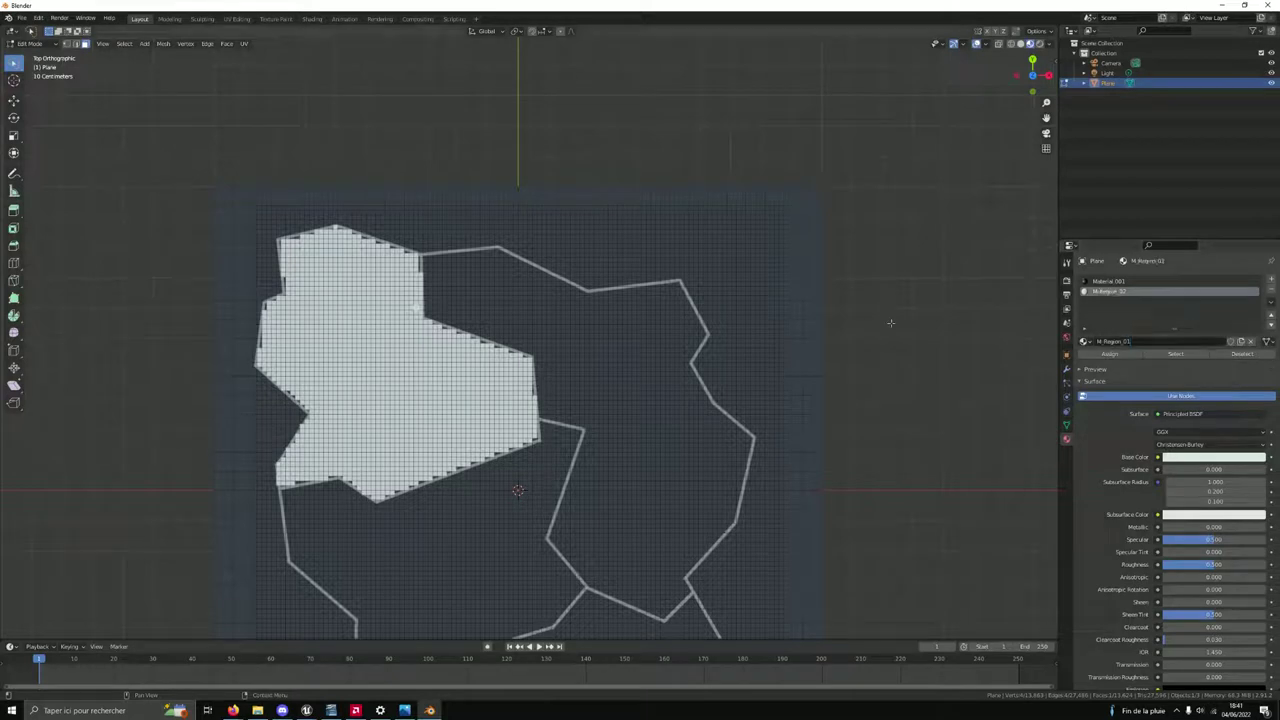
key("Return")
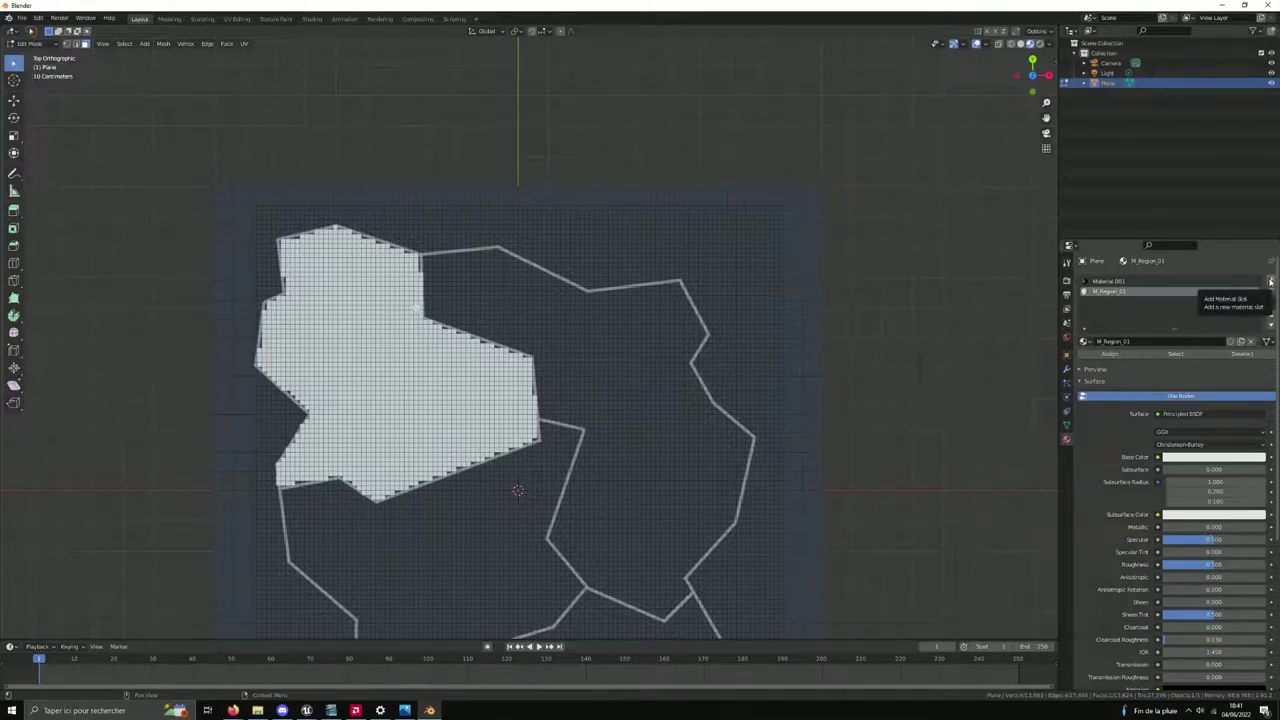
Add another material slot with a new material whose base colour is light green
left_click(1270, 281)
left_click(1162, 342)
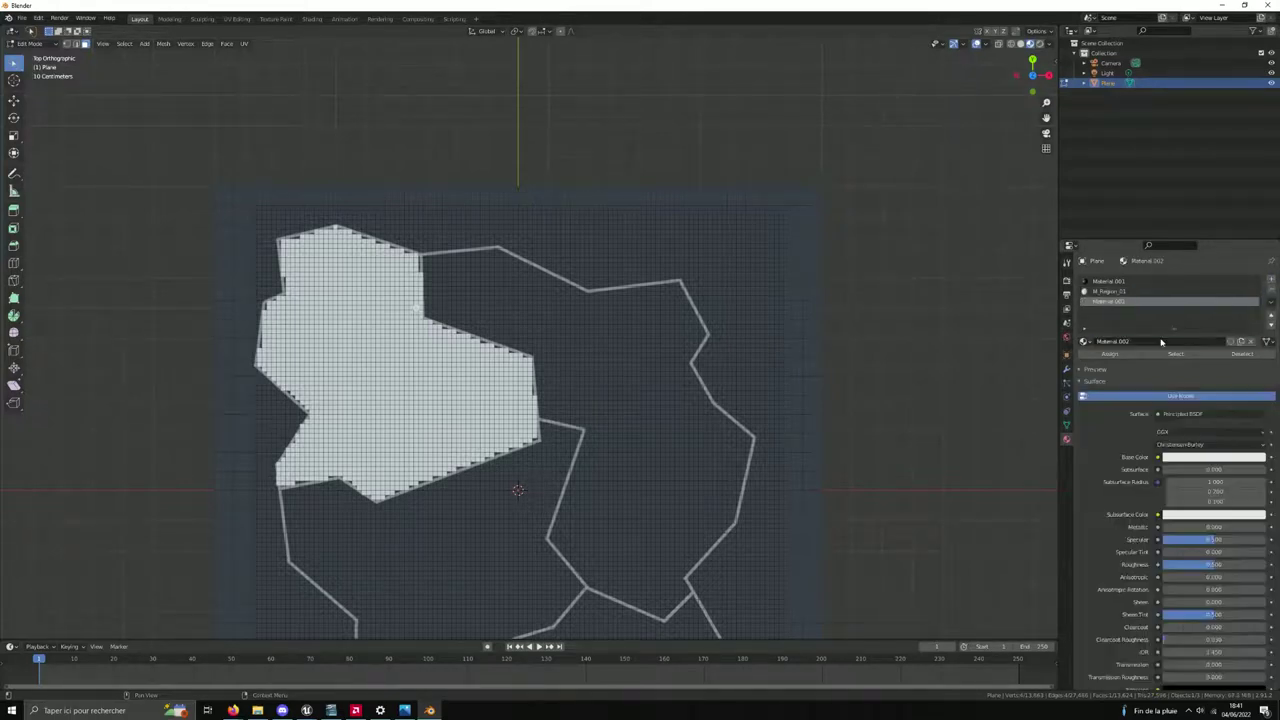
left_click(1195, 459)
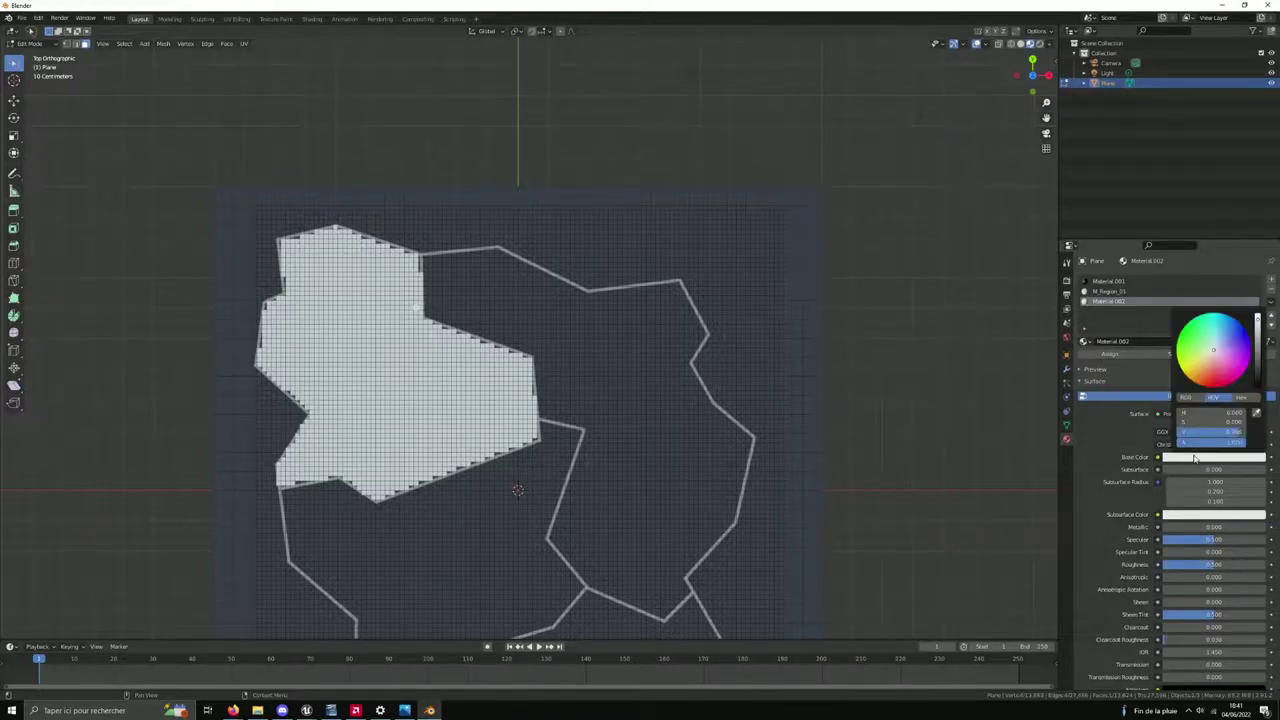
left_click(1208, 341)
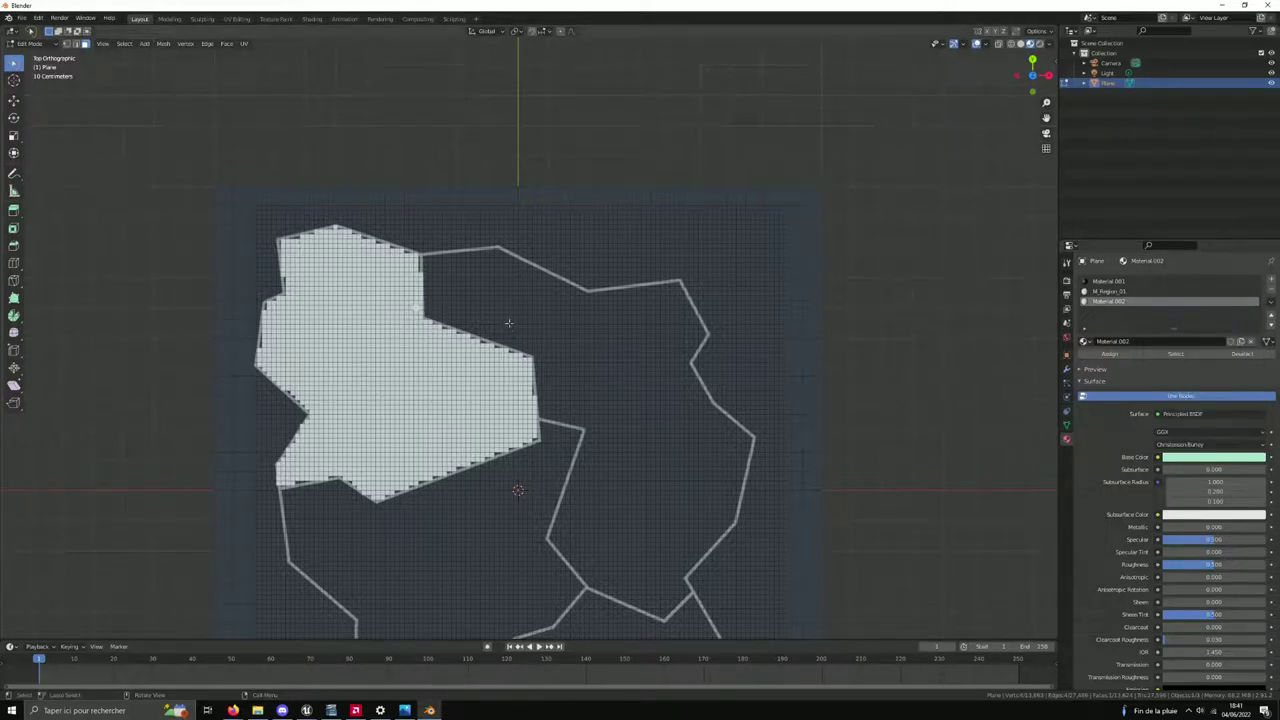
scroll(467, 267, "up", 3)
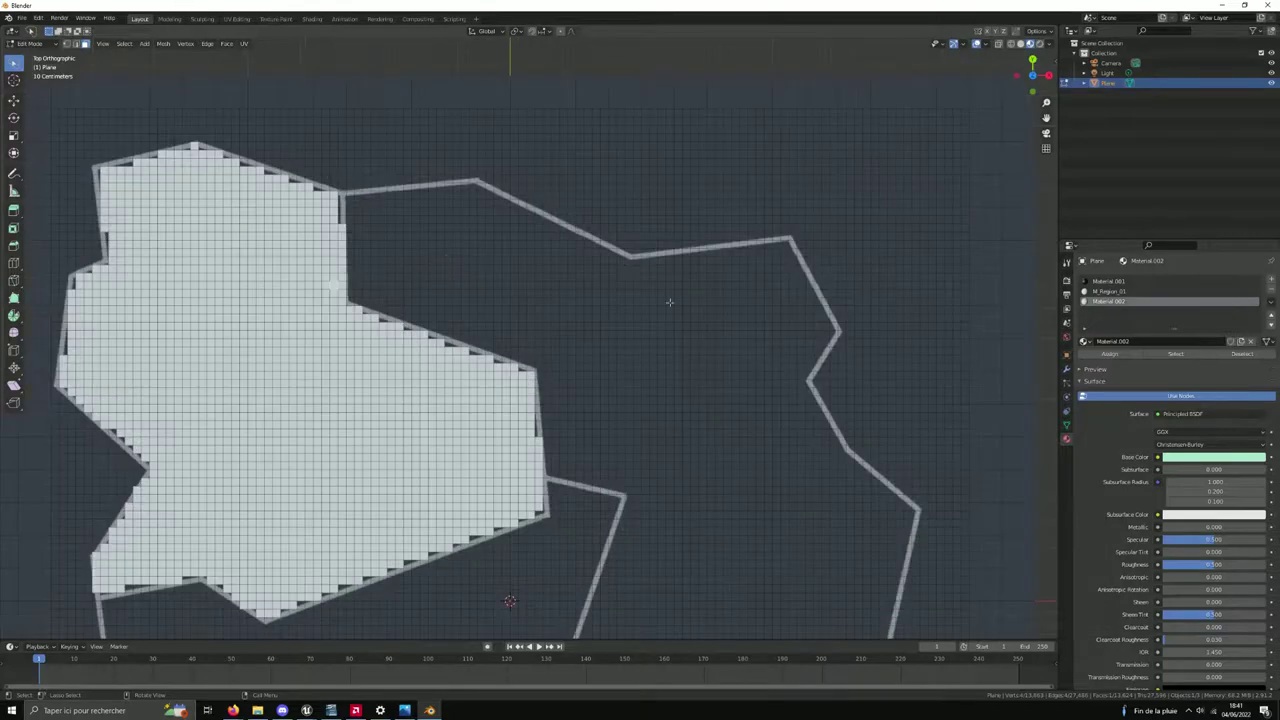
Assign the green material to the faces and strips beside the pale region's right edge
middle_click_drag(669, 302, 617, 301, "shift")
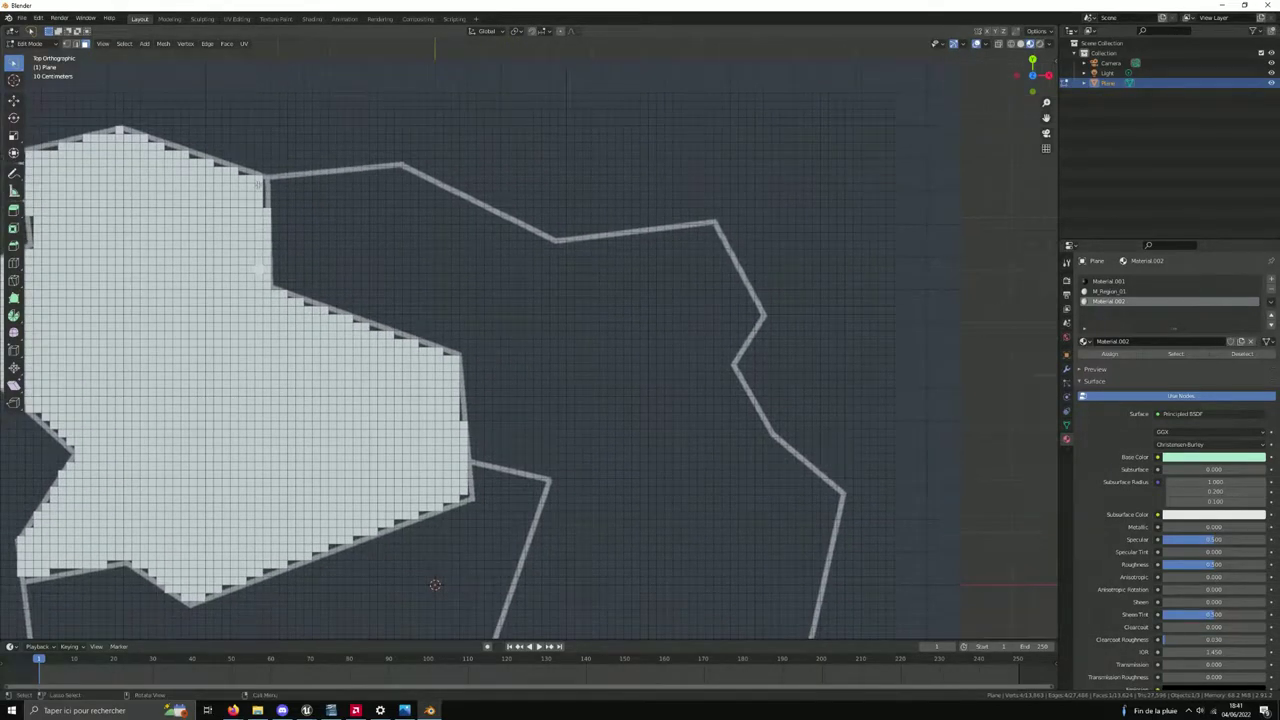
left_click_drag(272, 184, 276, 280)
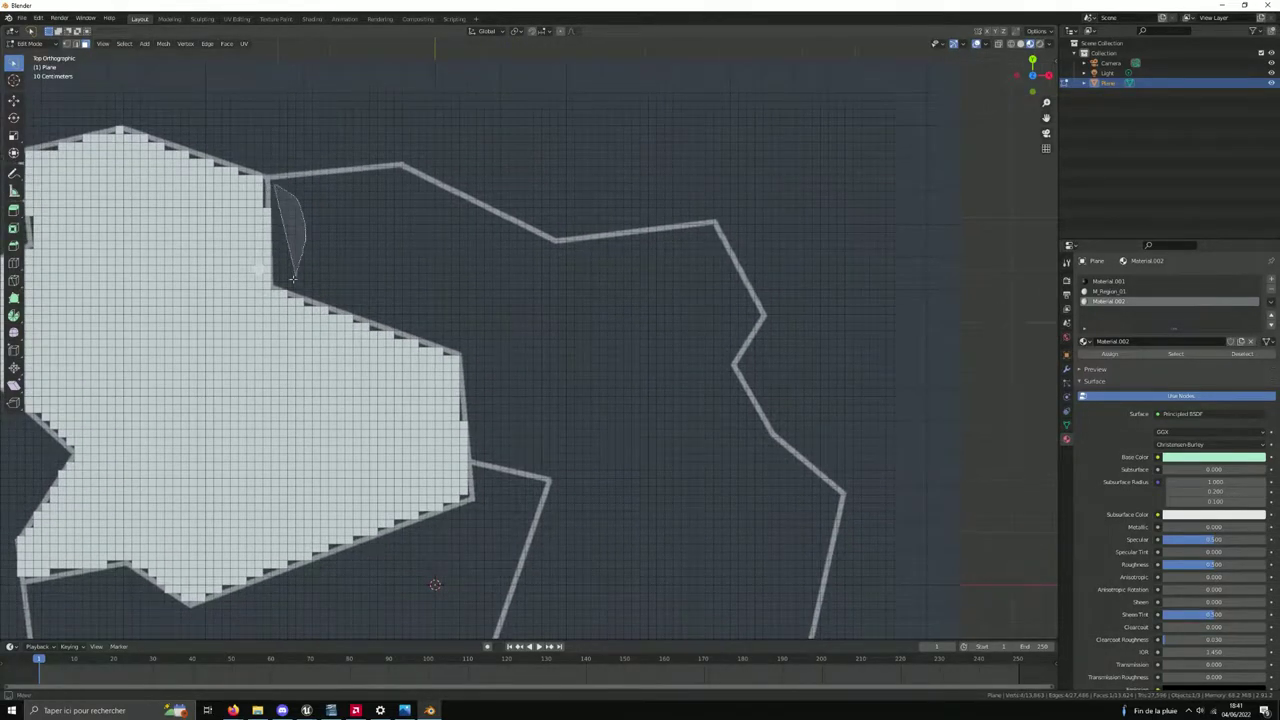
left_click(1115, 354)
left_click_drag(276, 284, 470, 352)
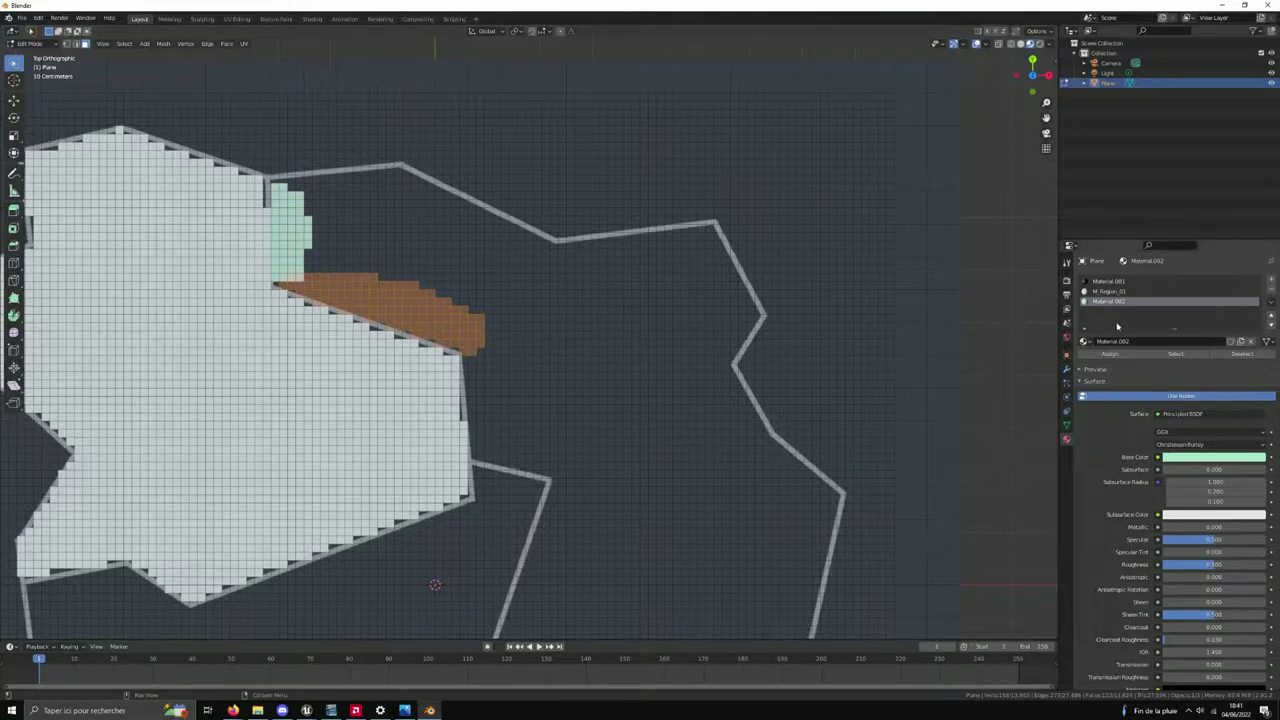
left_click(1121, 354)
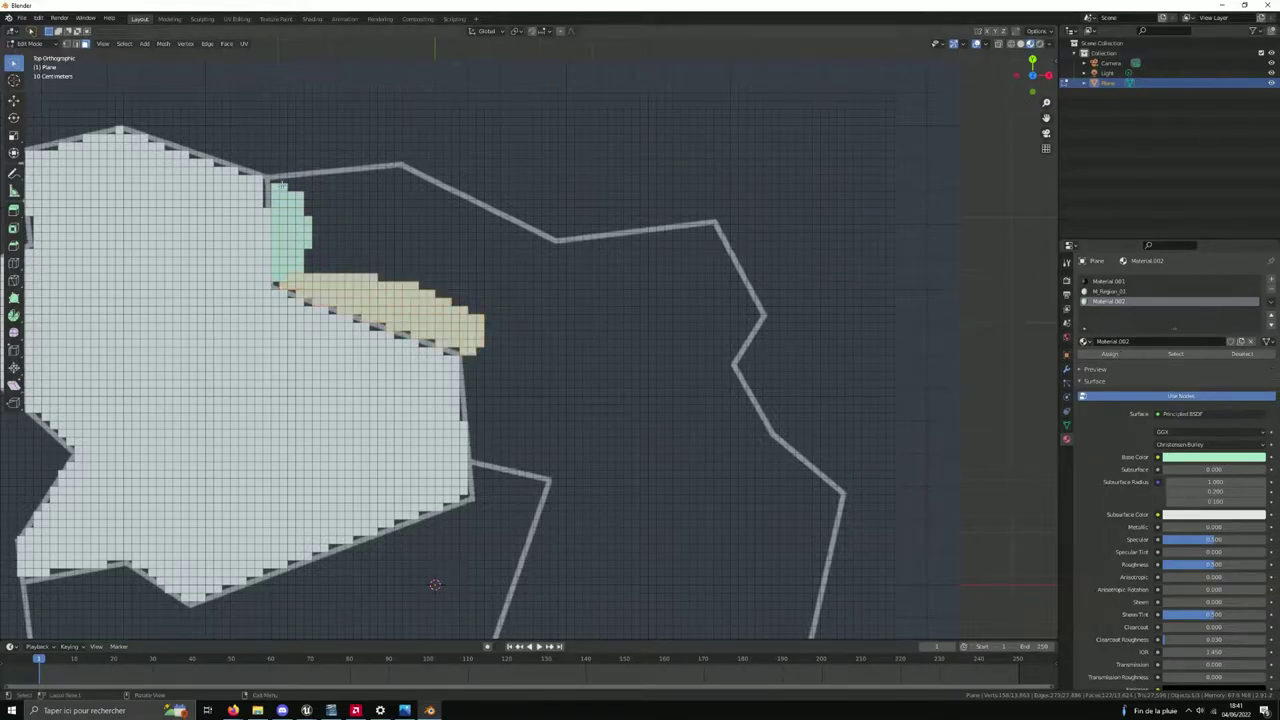
left_click_drag(281, 184, 290, 190)
left_click(1140, 282)
left_click(1106, 354)
mouse_move(437, 208)
left_mouse_down()
mouse_move(420, 182)
mouse_move(565, 268)
left_mouse_up()
left_click(1106, 354)
left_click(1108, 301)
left_click(1121, 354)
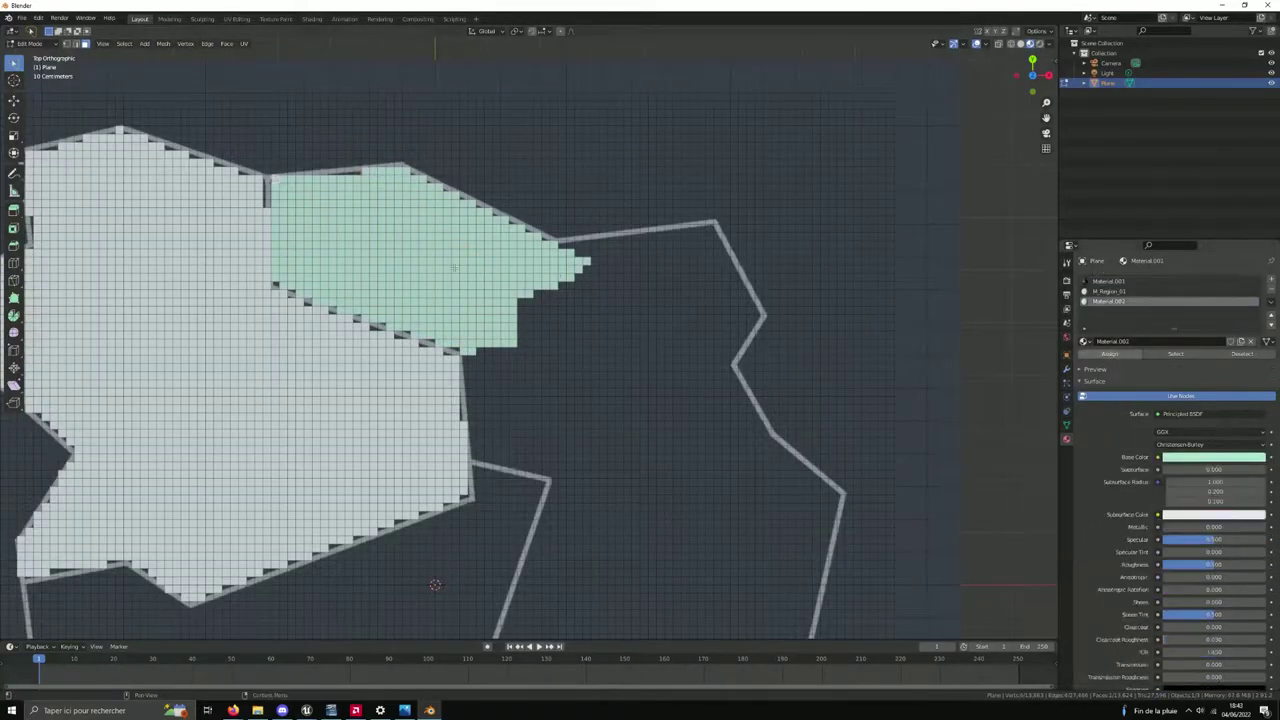
Fill the region's tip, right edge and remaining gaps with green, and rename it M_Region_02
left_click_drag(560, 238, 605, 232)
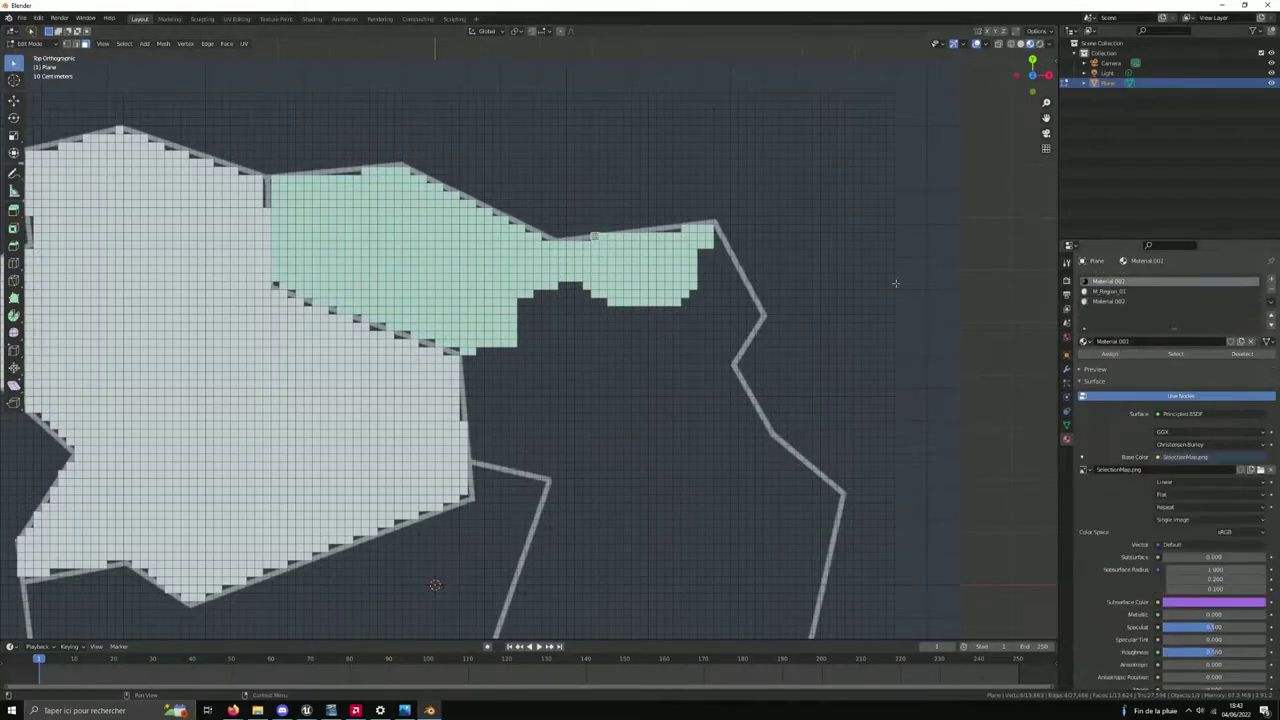
left_click(741, 256)
left_click_drag(741, 256, 690, 370)
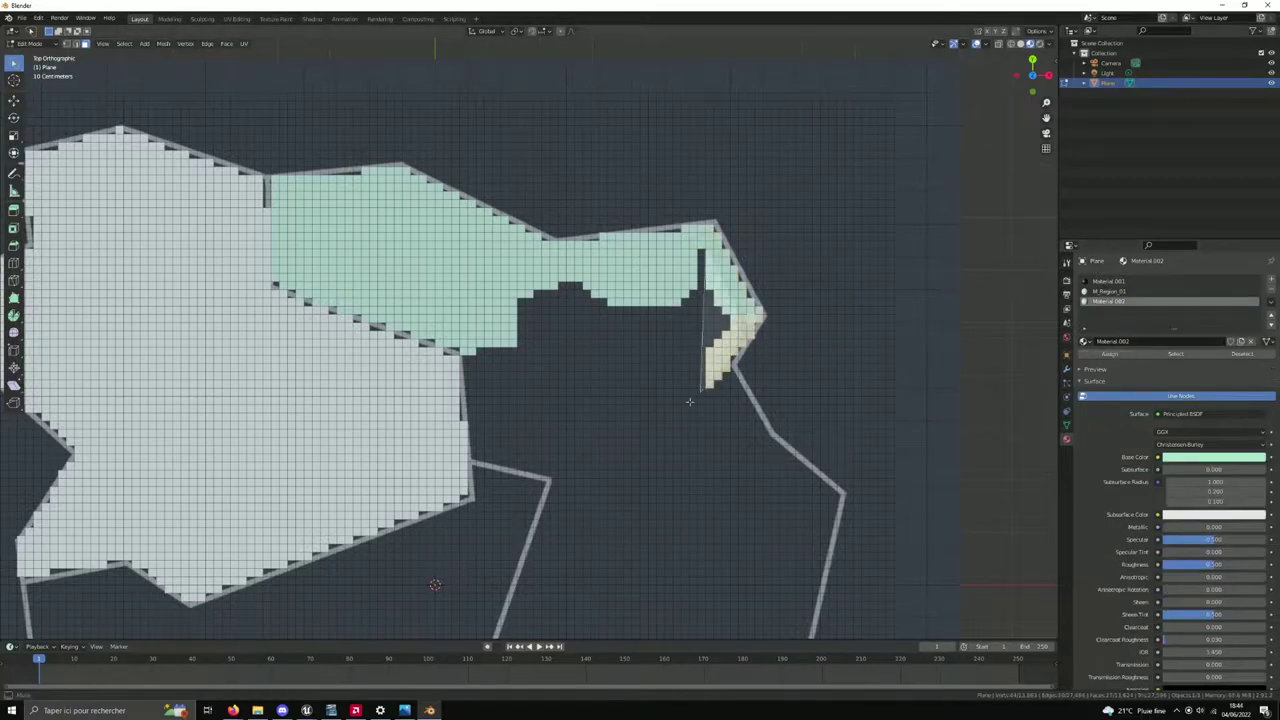
mouse_move(433, 583)
middle_mouse_down("shift")
mouse_move(458, 428)
mouse_move(554, 460)
middle_mouse_up("shift")
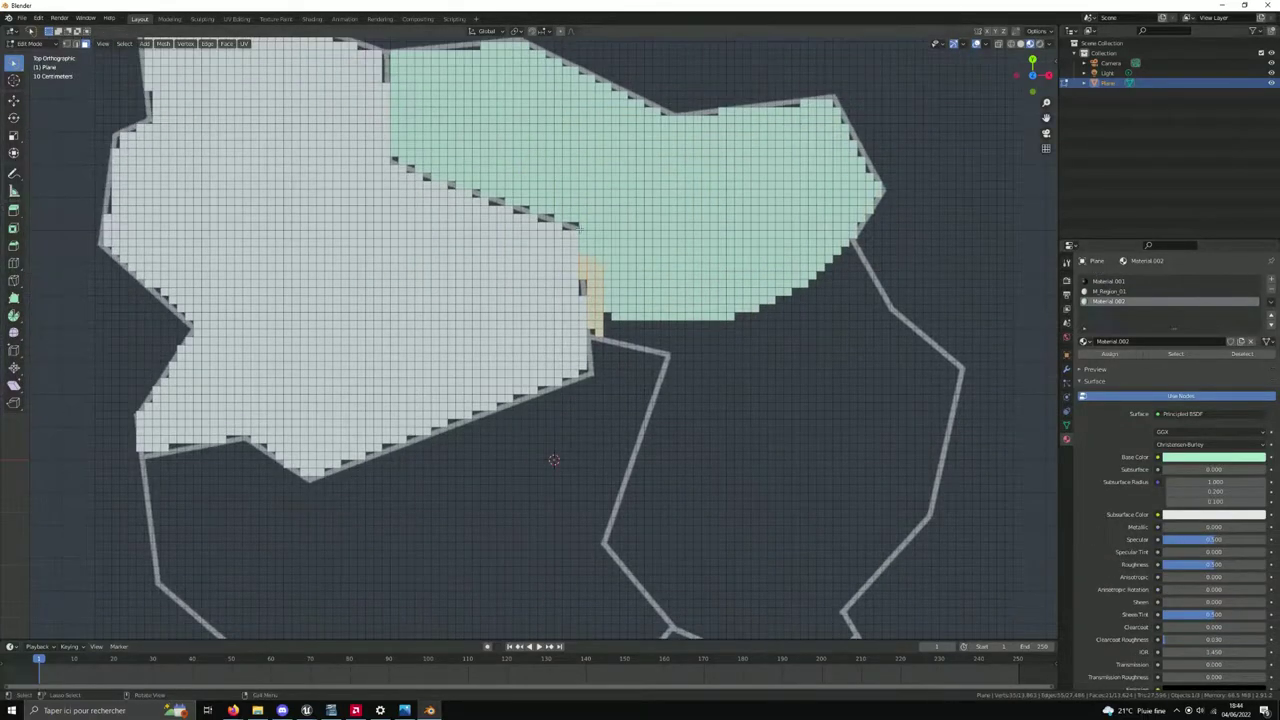
scroll(554, 460, "down", 2)
mouse_move(593, 327)
left_mouse_down()
mouse_move(680, 354)
mouse_move(600, 330)
left_mouse_up()
middle_click_drag(600, 330, 588, 170, "shift")
left_click_drag(860, 205, 840, 325)
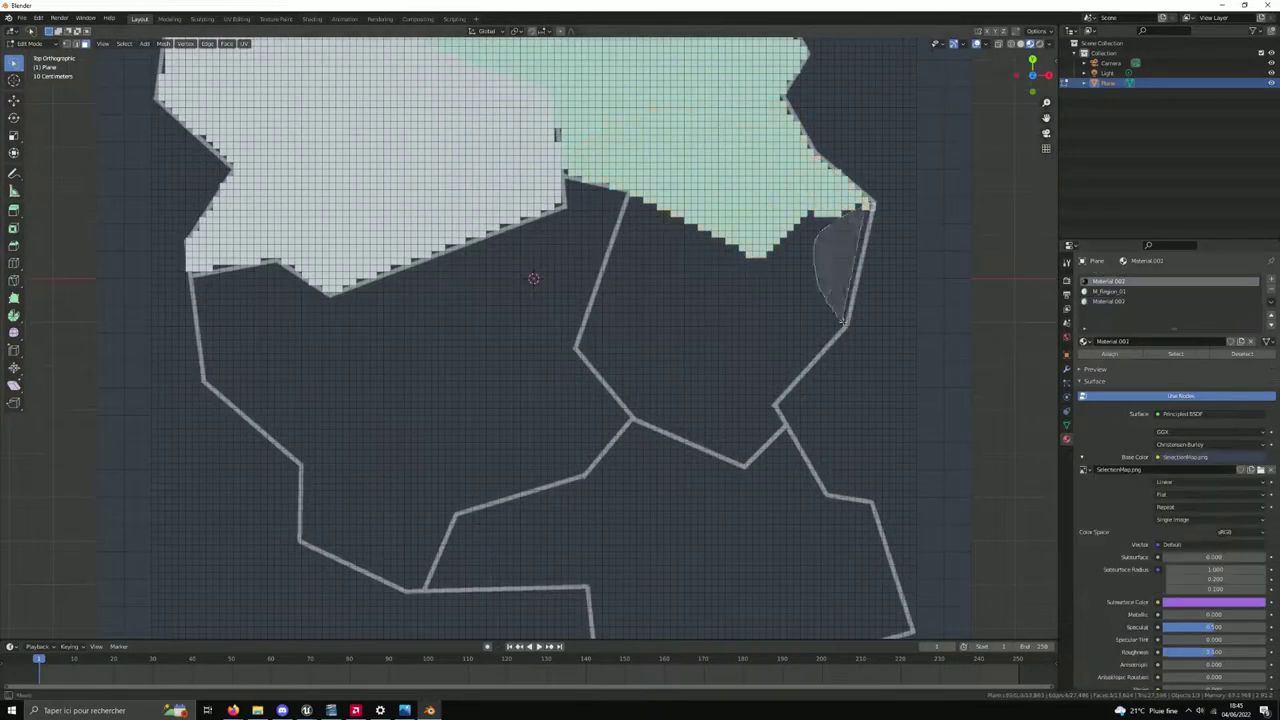
left_click(1108, 356)
middle_click_drag(600, 300, 710, 202, "shift")
left_click_drag(720, 110, 740, 250)
left_click_drag(760, 300, 860, 360)
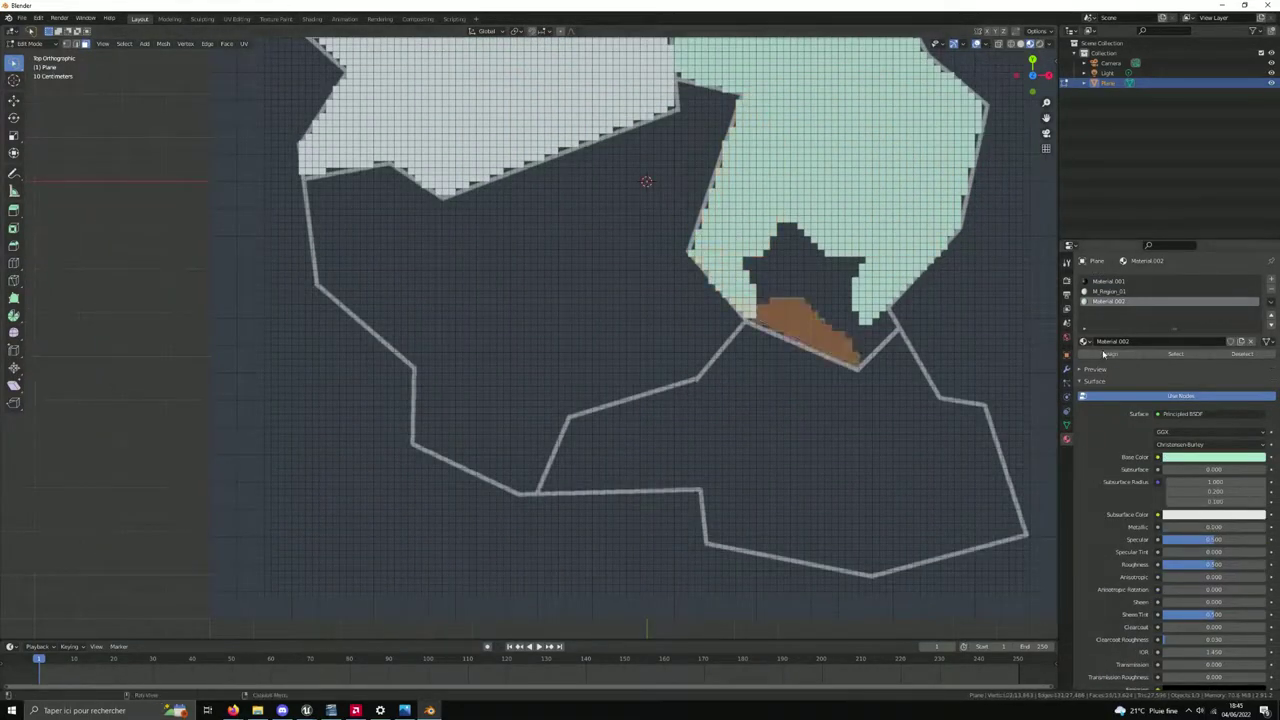
left_click(1108, 356)
double_click(1112, 341)
type("M_Region_")
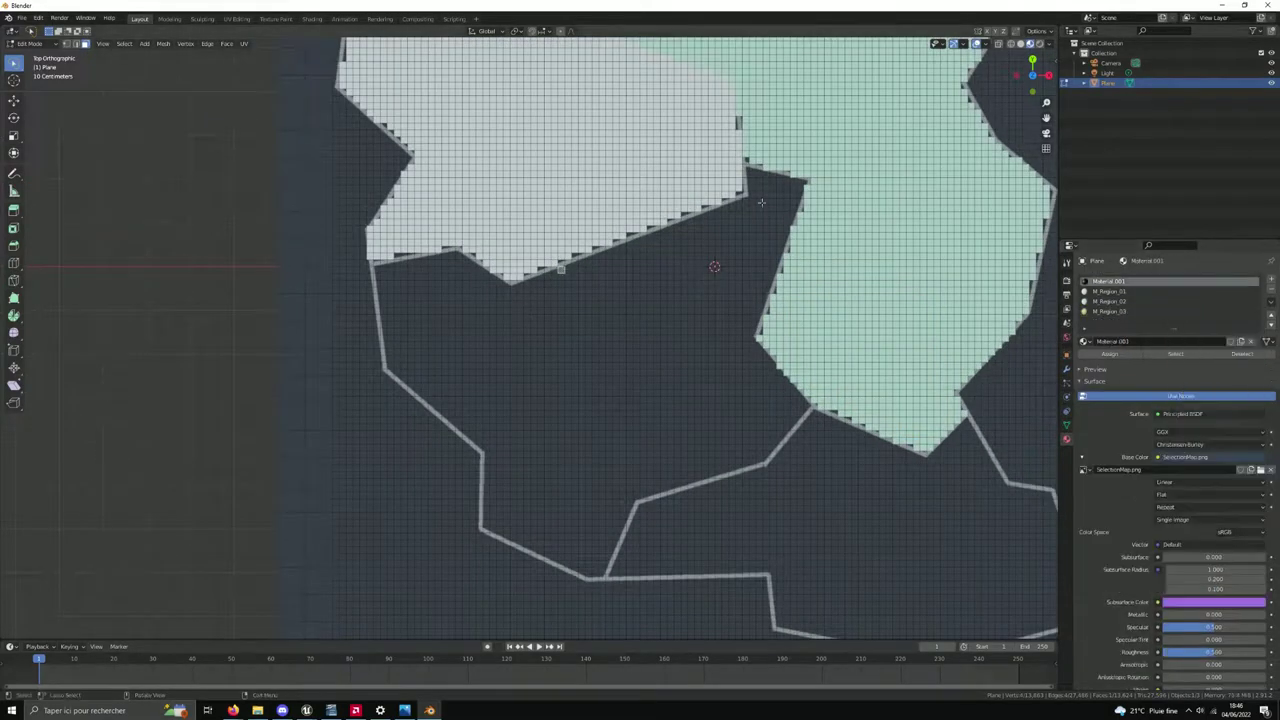
Select the lower-left and bottom-right region faces and assign M_Region_04 to the bottom-right region
mouse_move(760, 202)
left_mouse_down()
mouse_move(423, 266)
mouse_move(461, 430)
mouse_move(614, 514)
mouse_move(775, 420)
mouse_move(740, 370)
mouse_move(770, 185)
left_mouse_up()
scroll(680, 280, "down", 2)
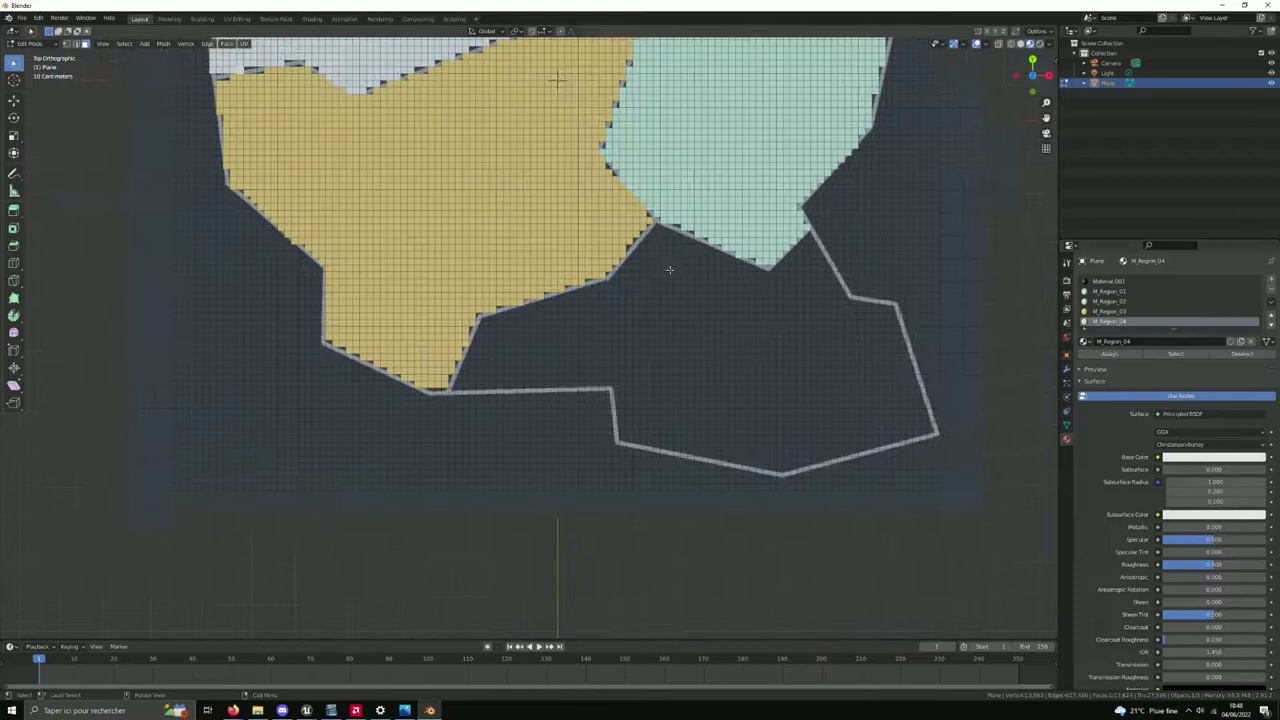
mouse_move(655, 228)
left_mouse_down()
mouse_move(603, 286)
mouse_move(650, 270)
mouse_move(790, 280)
mouse_move(885, 315)
mouse_move(778, 325)
left_mouse_up()
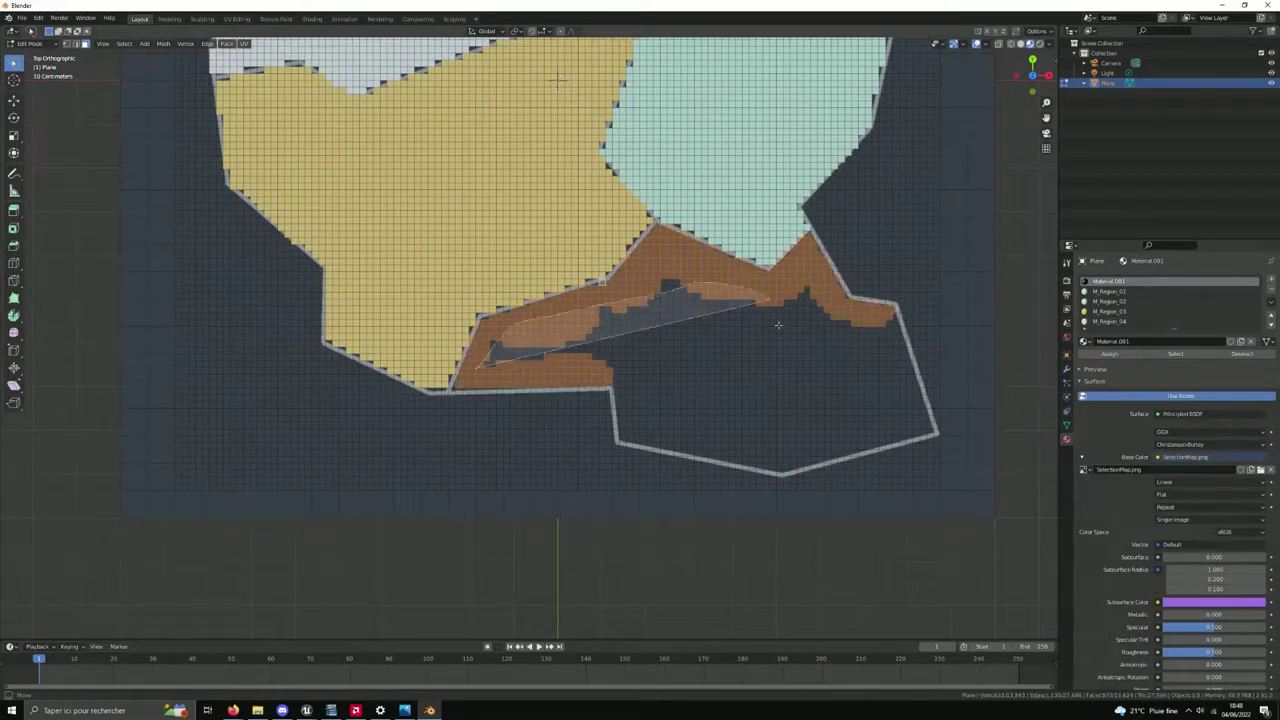
mouse_move(700, 400)
left_mouse_down()
mouse_move(921, 397)
mouse_move(649, 438)
left_mouse_up()
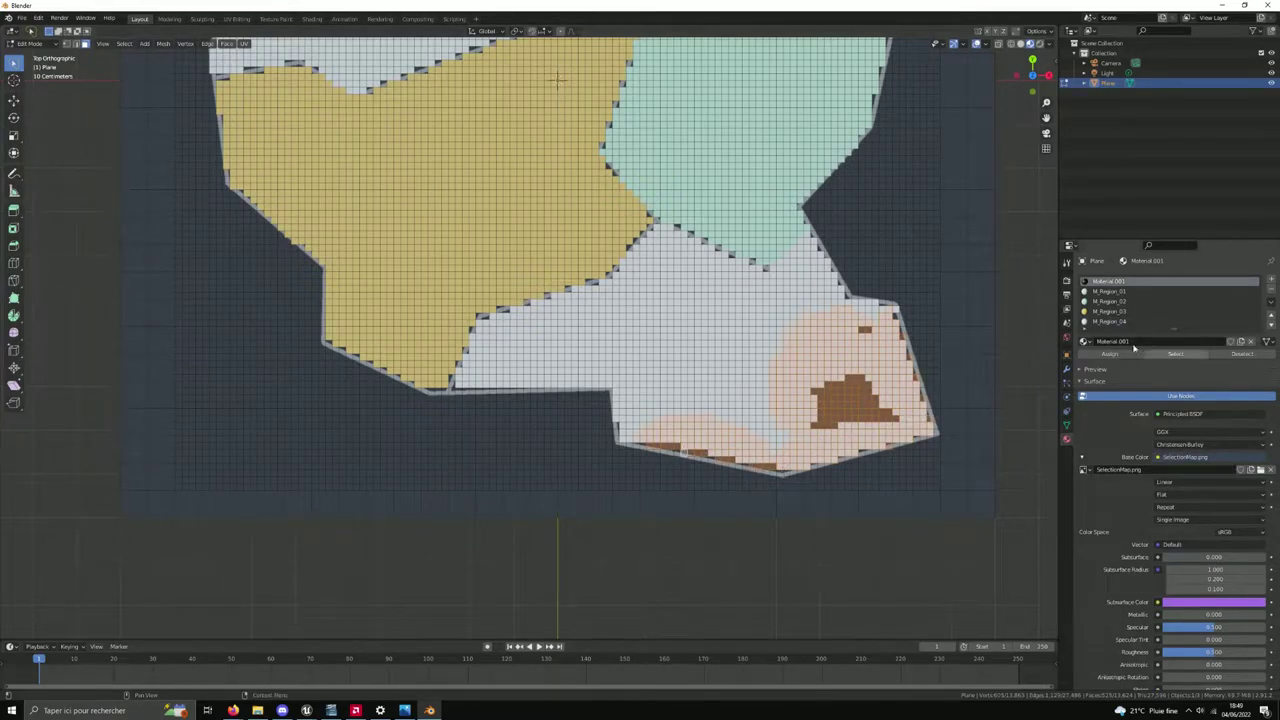
left_click(1110, 322)
left_click(1110, 354)
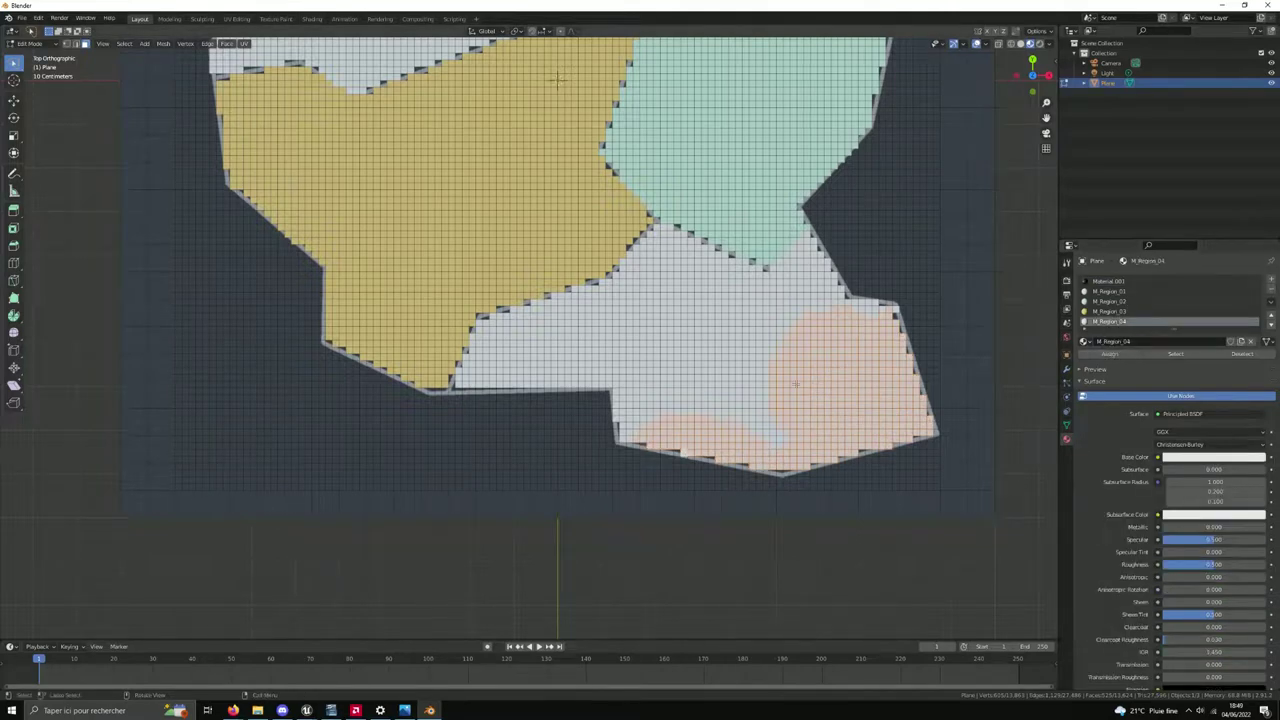
left_click(893, 316)
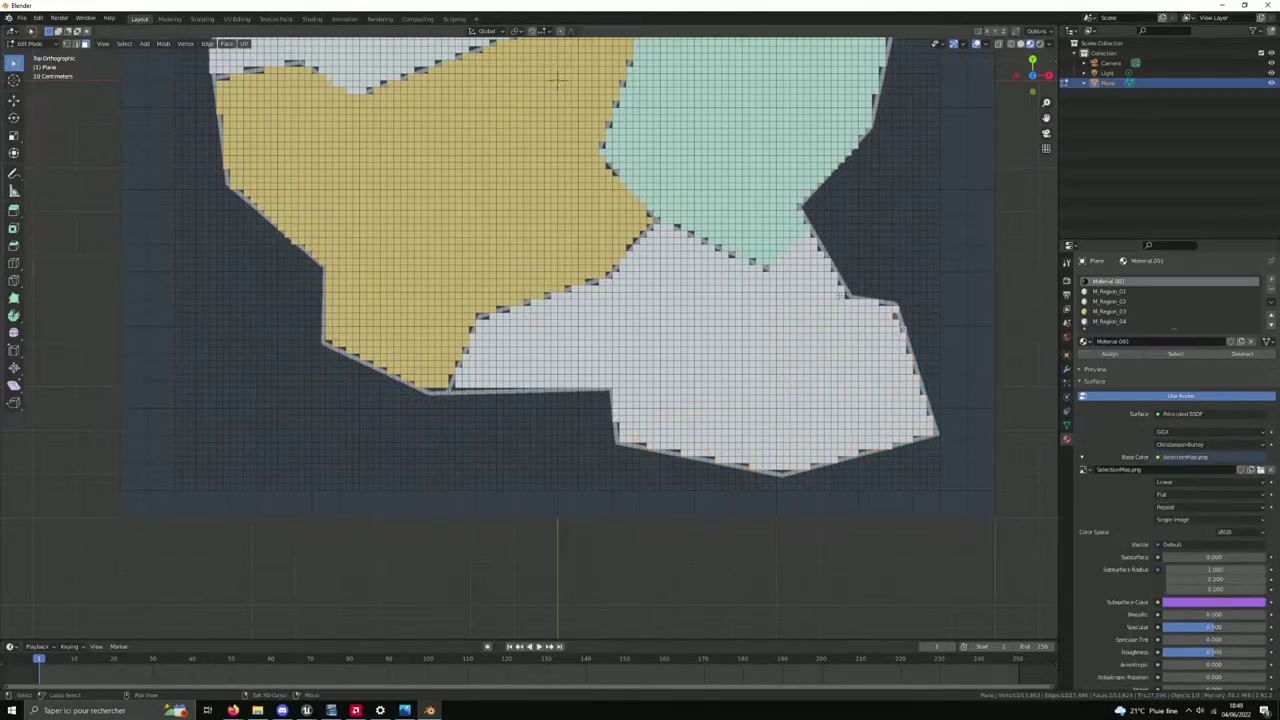
left_click(1110, 322)
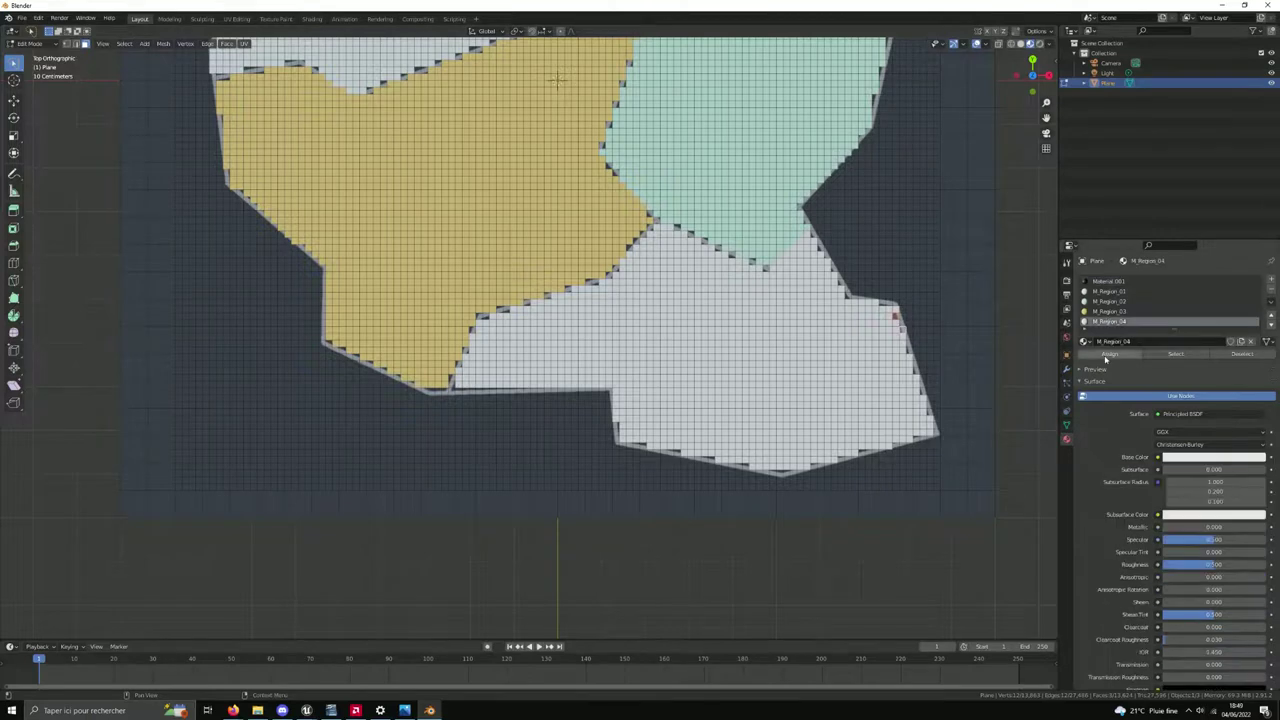
Centre the whole coloured plane in the view and make M_Region_01 the active material
scroll(796, 225, "down", 3)
middle_click_drag(796, 225, 840, 262, "shift")
scroll(882, 297, "up", 2)
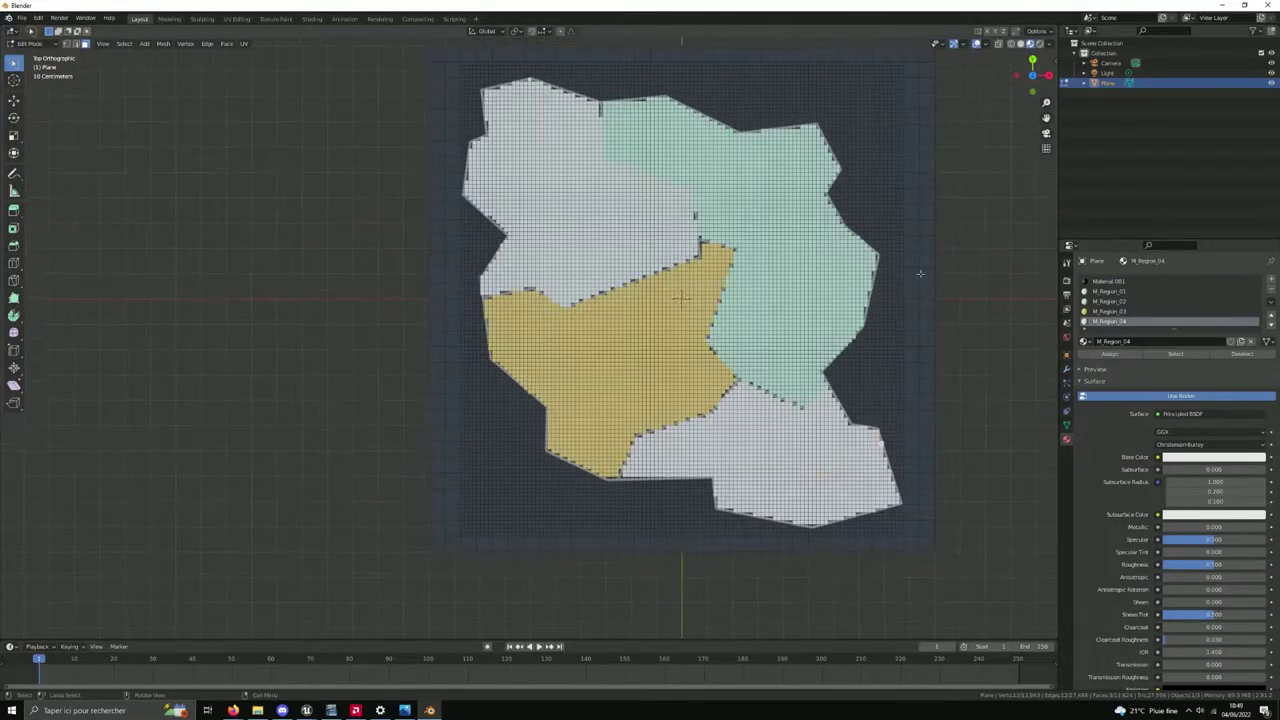
middle_click_drag(1017, 373, 953, 385, "shift")
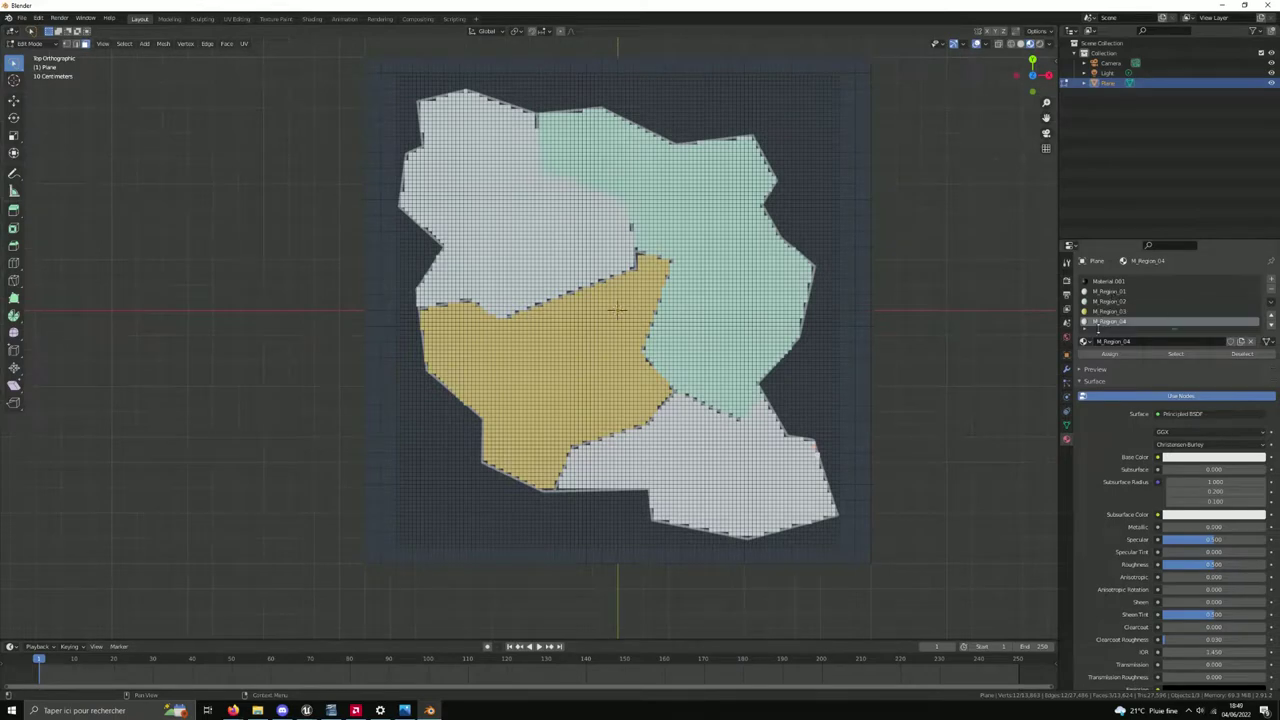
left_click(1117, 292)
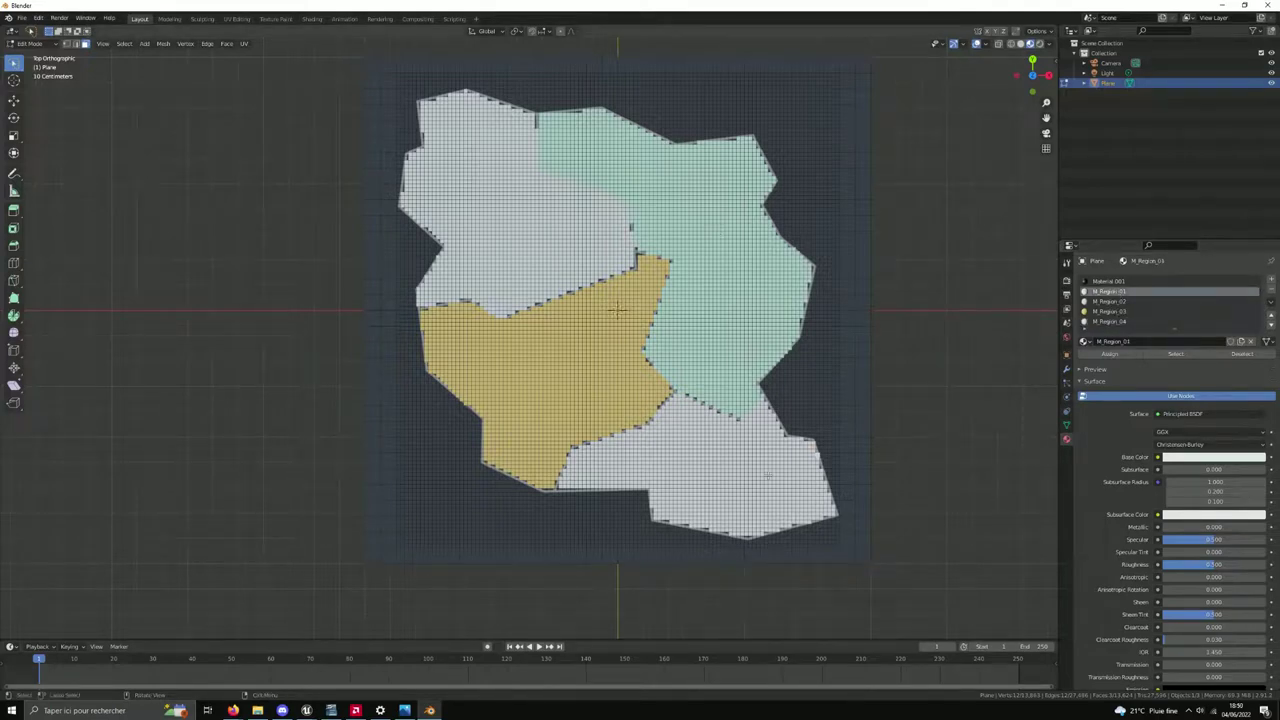
Use Save As to save the scene as SelectionMap.blend in the Assets folder
left_click(21, 18)
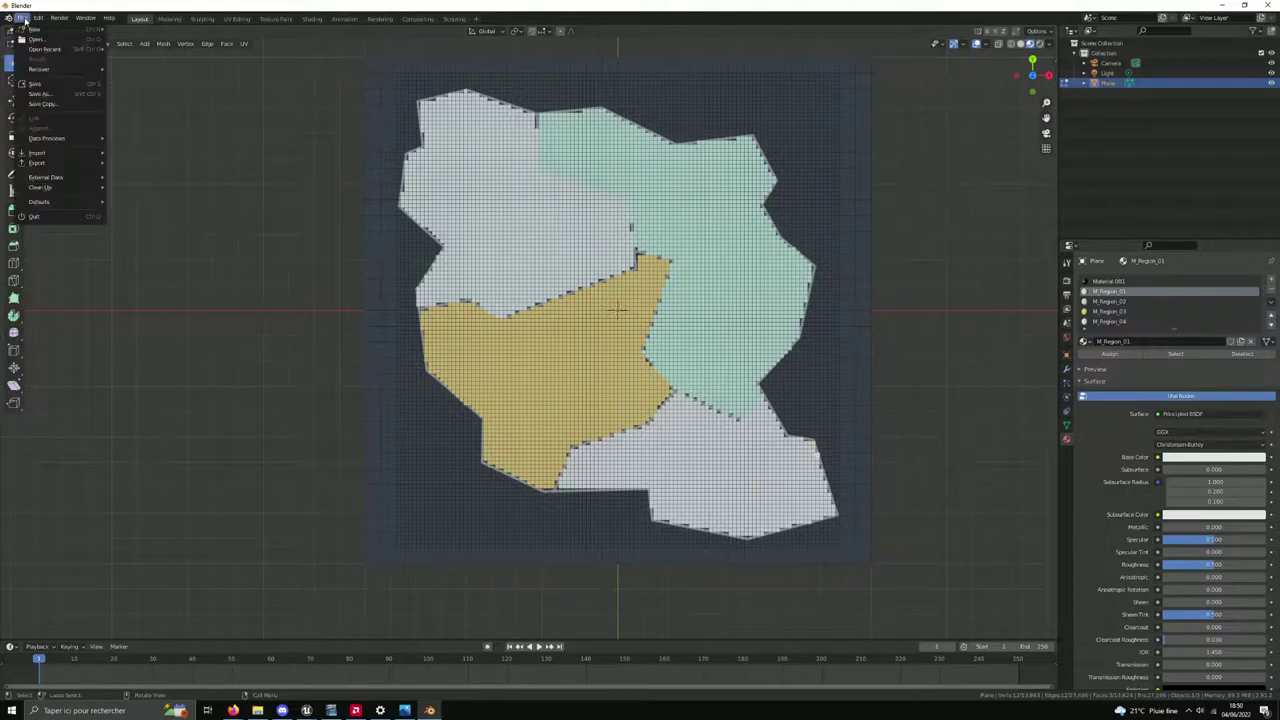
left_click(48, 95)
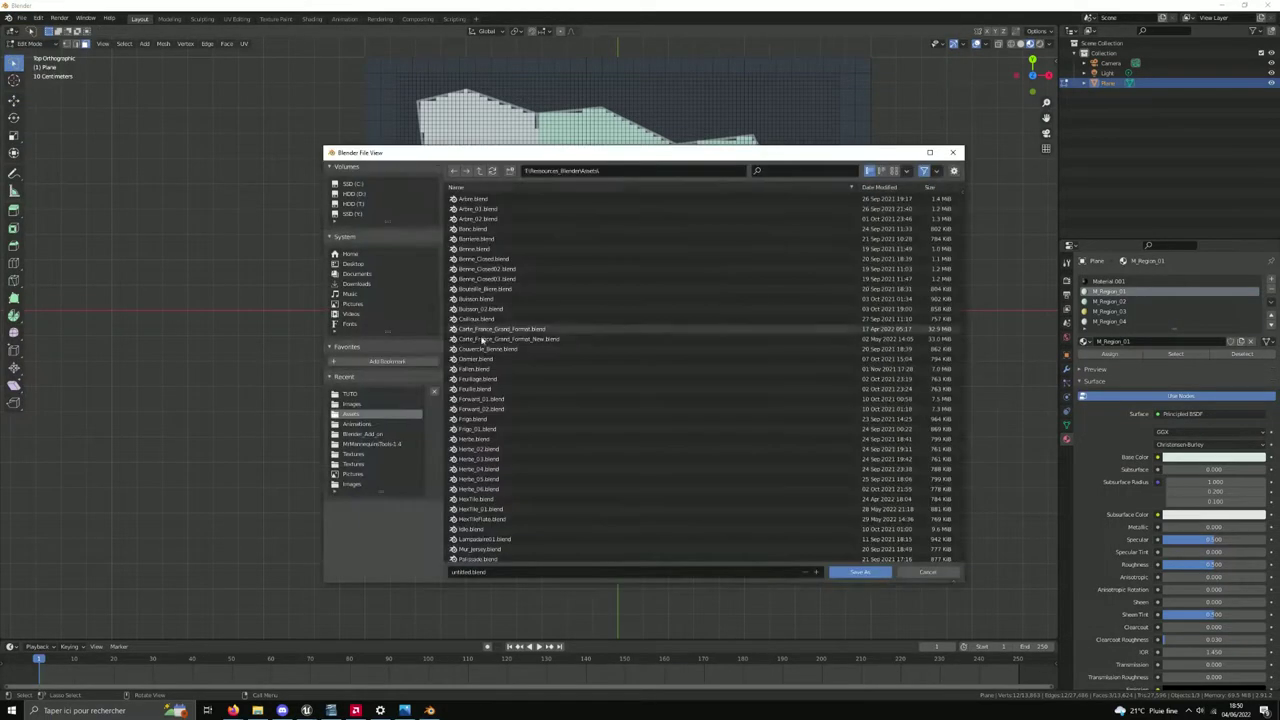
scroll(600, 470, "down", 3)
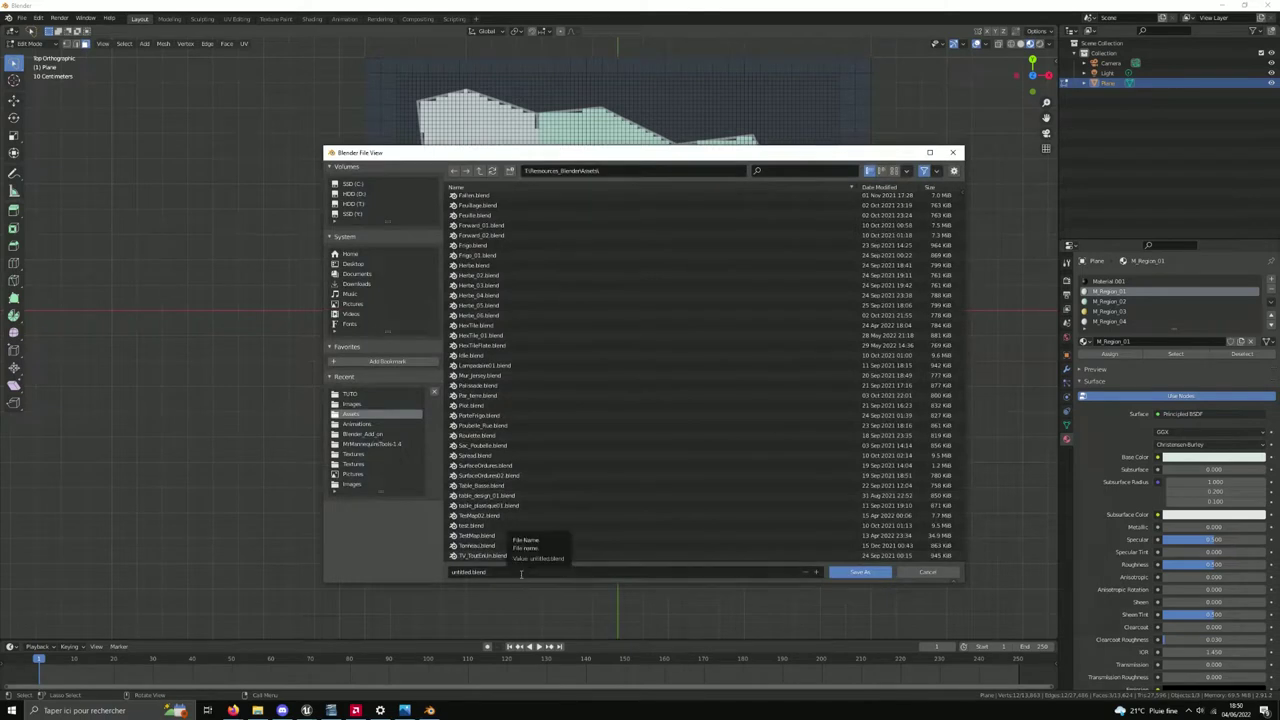
left_click(521, 574)
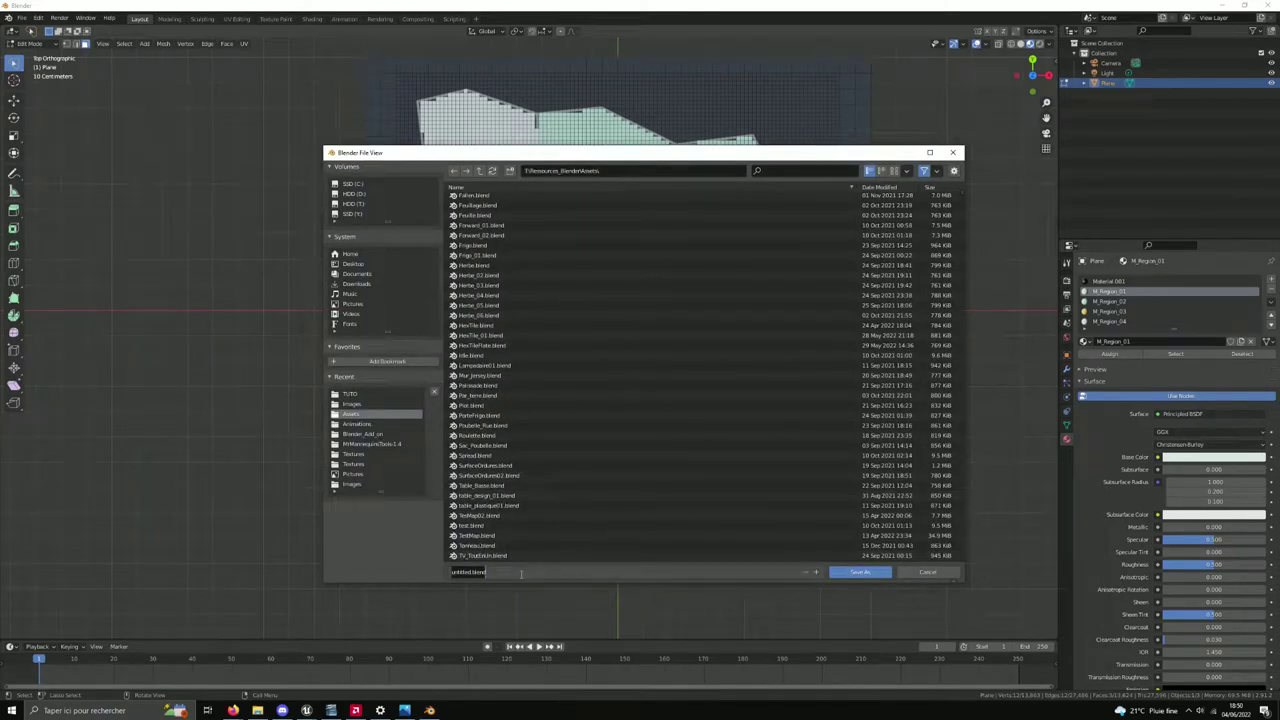
type("Selecti")
type("onMap")
type("2")
left_click(860, 575)
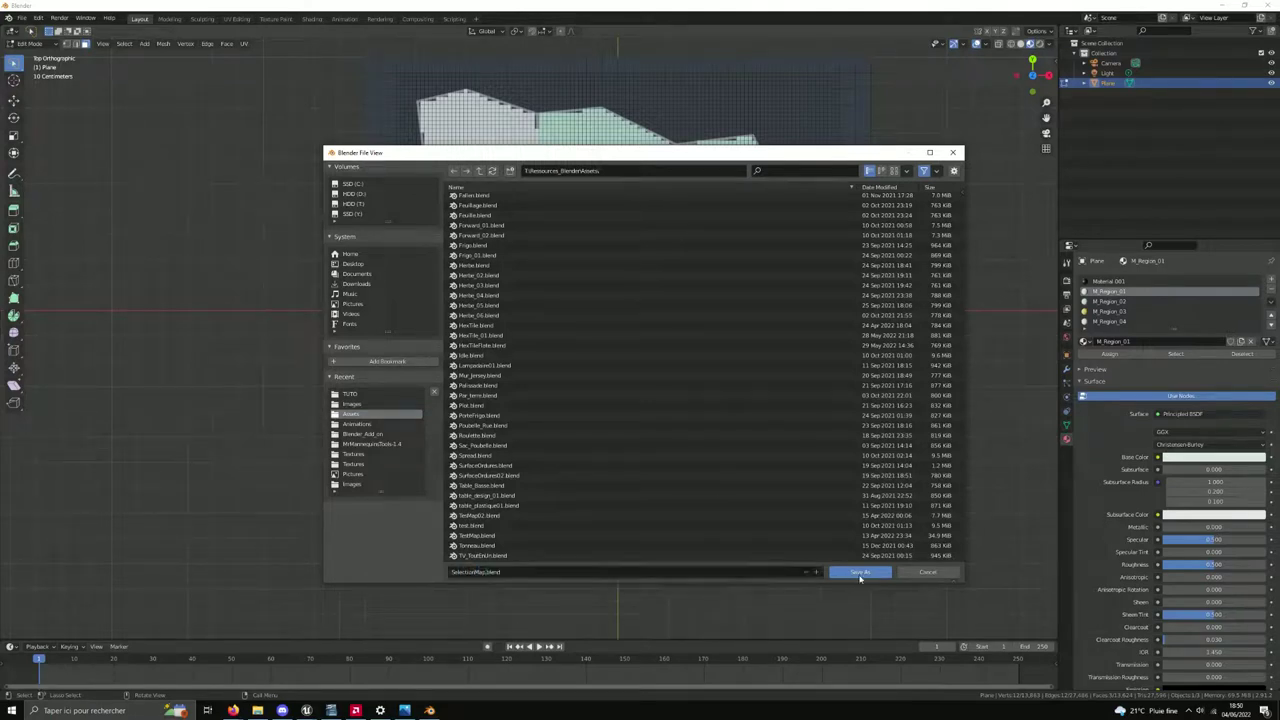
left_click(860, 575)
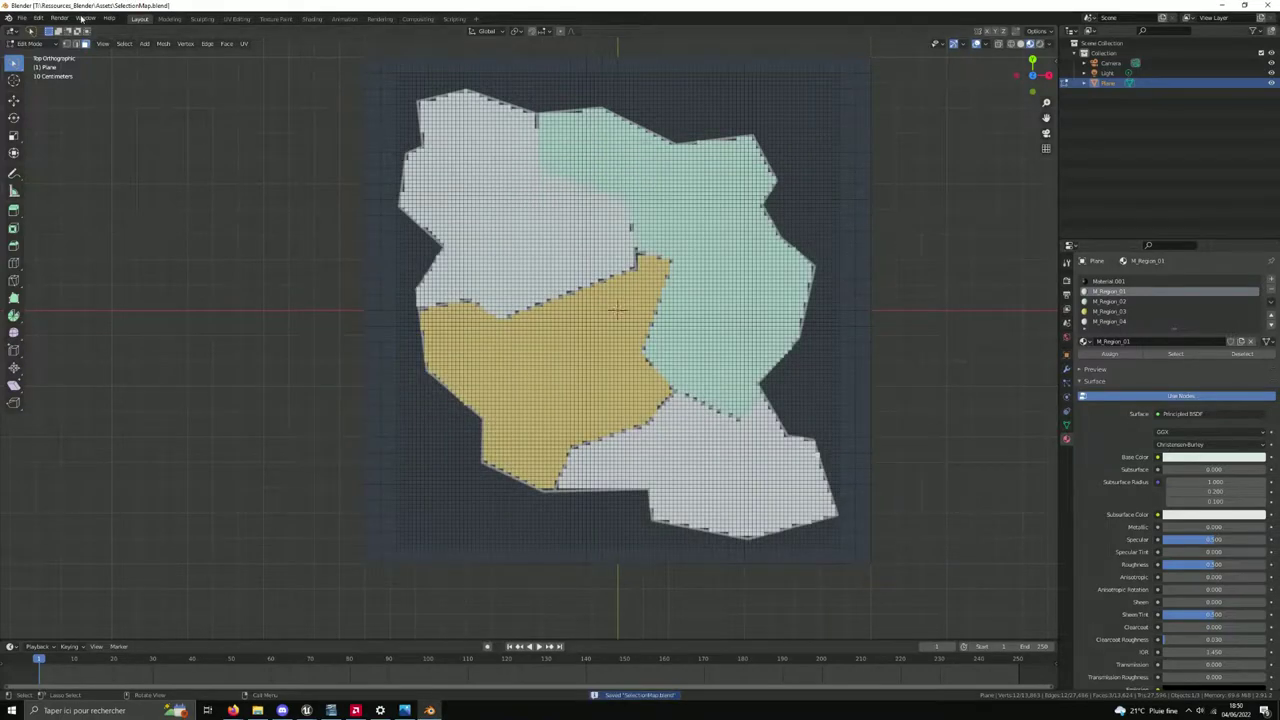
Export the scene via File > Export > FBX as SelectionMap.fbx
left_click(21, 18)
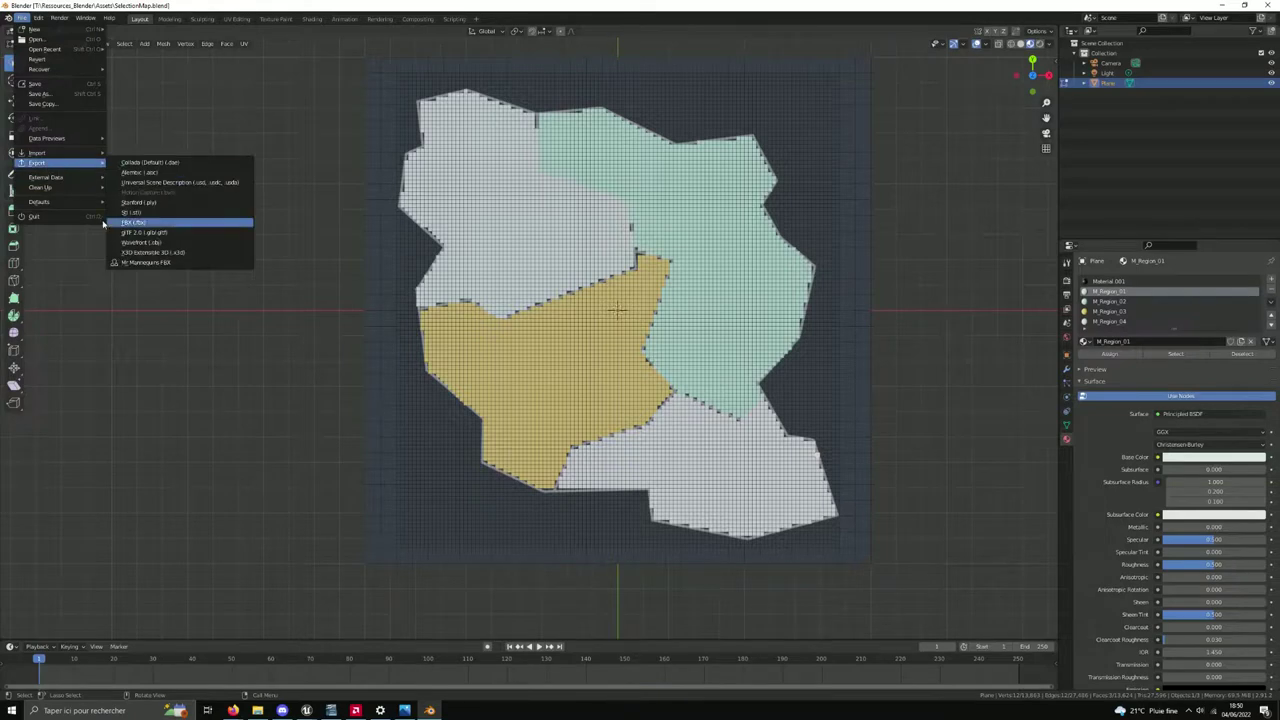
mouse_move(38, 162)
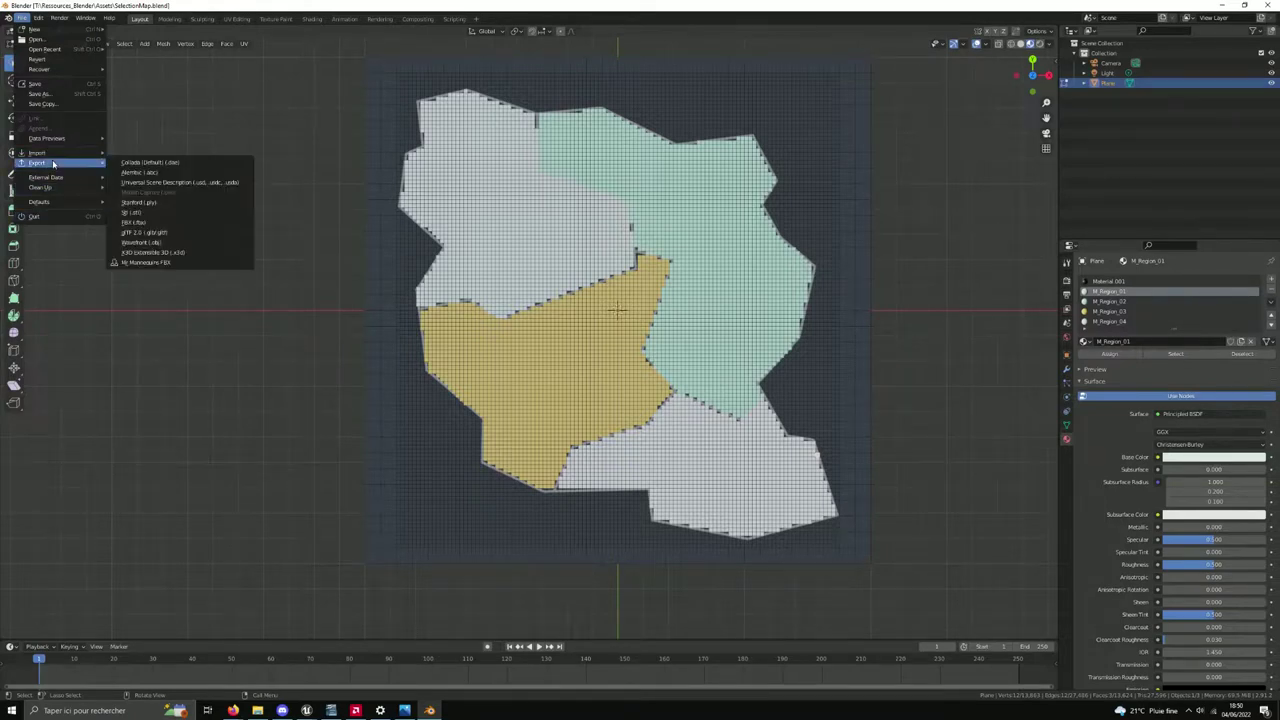
left_click(133, 222)
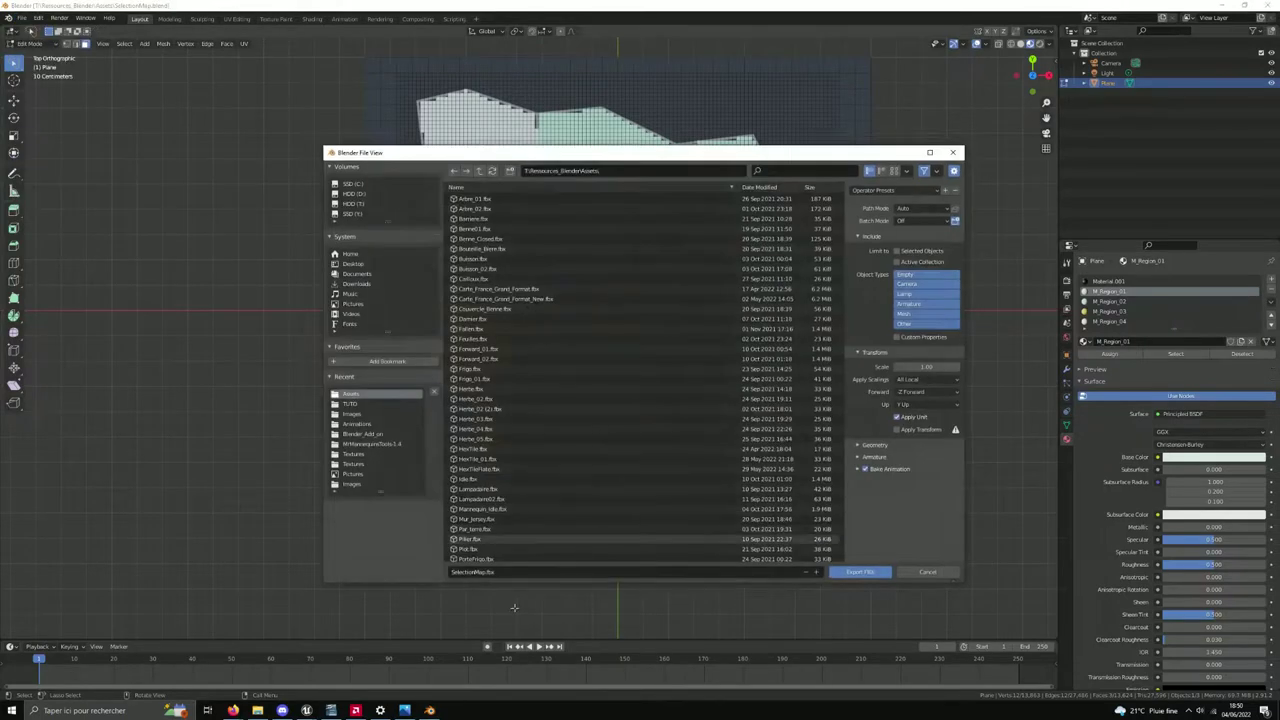
left_click(768, 576)
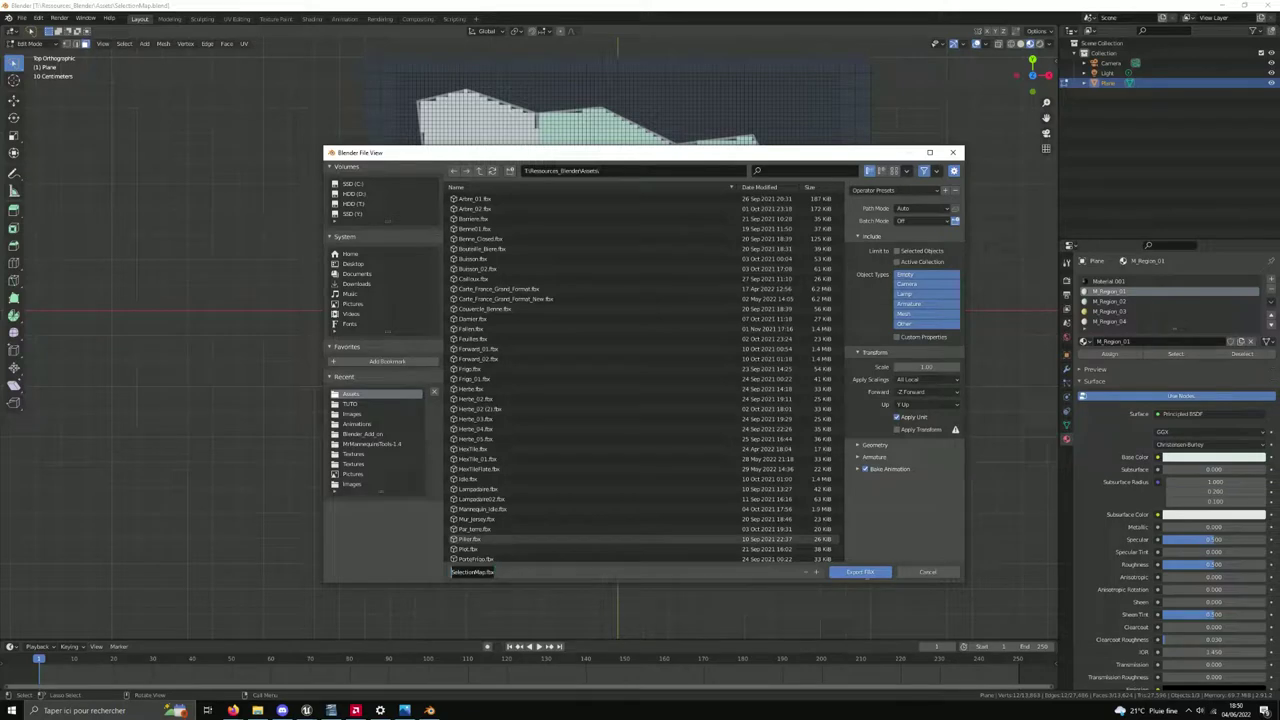
left_click(865, 574)
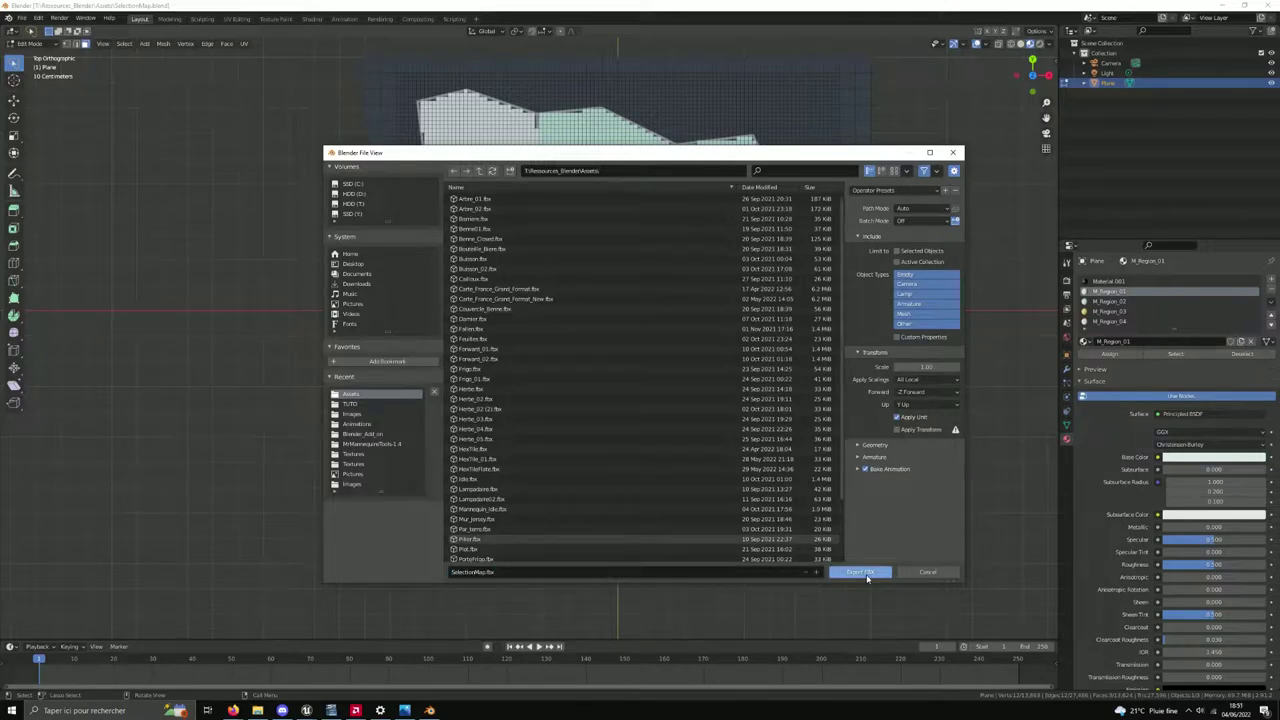
left_click(866, 576)
middle_click_drag(921, 113, 887, 203, "shift")
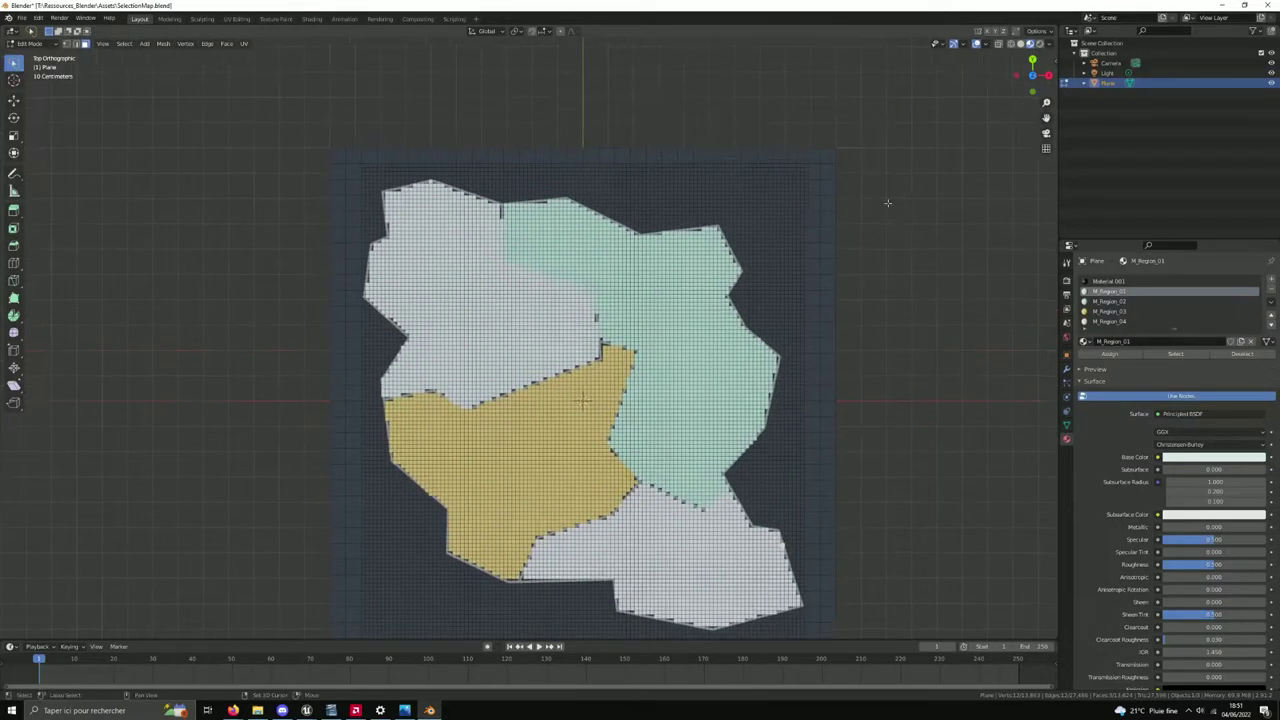
middle_click_drag(231, 205, 234, 137, "shift")
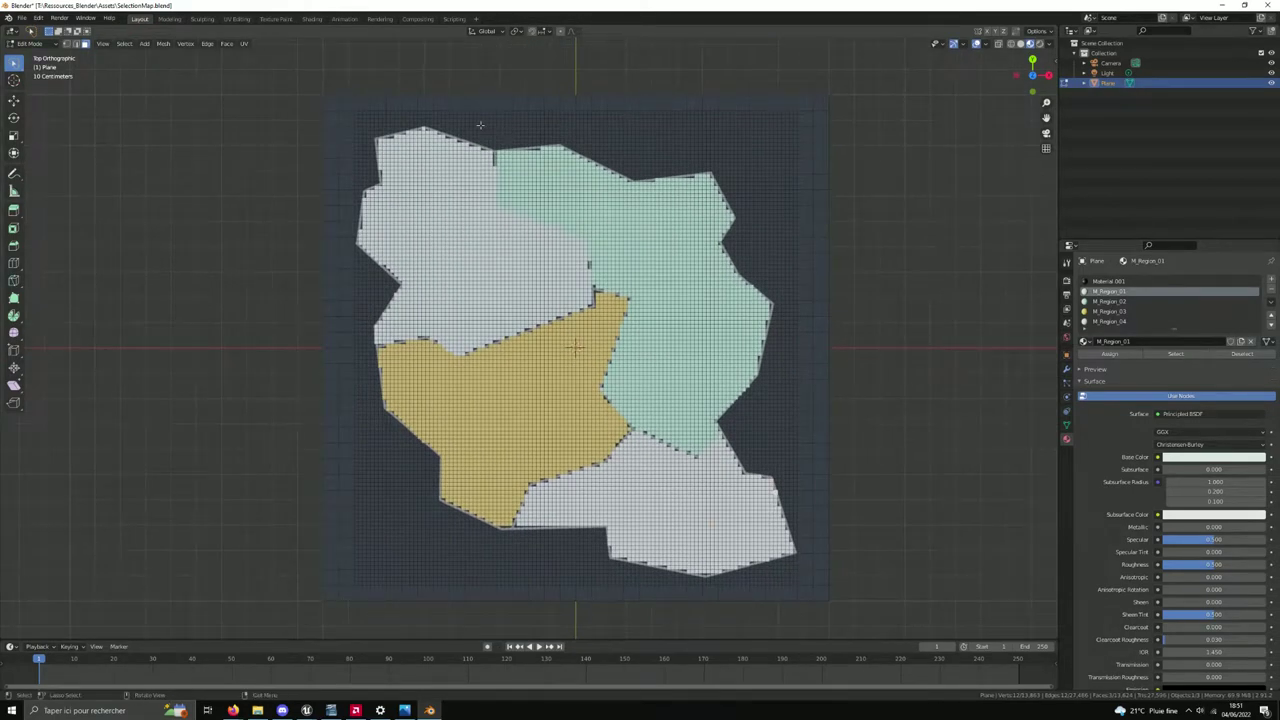
mouse_move(487, 113)
left_mouse_down()
mouse_move(760, 150)
mouse_move(775, 265)
left_mouse_up()
key("ctrl+z")
key("ctrl+z")
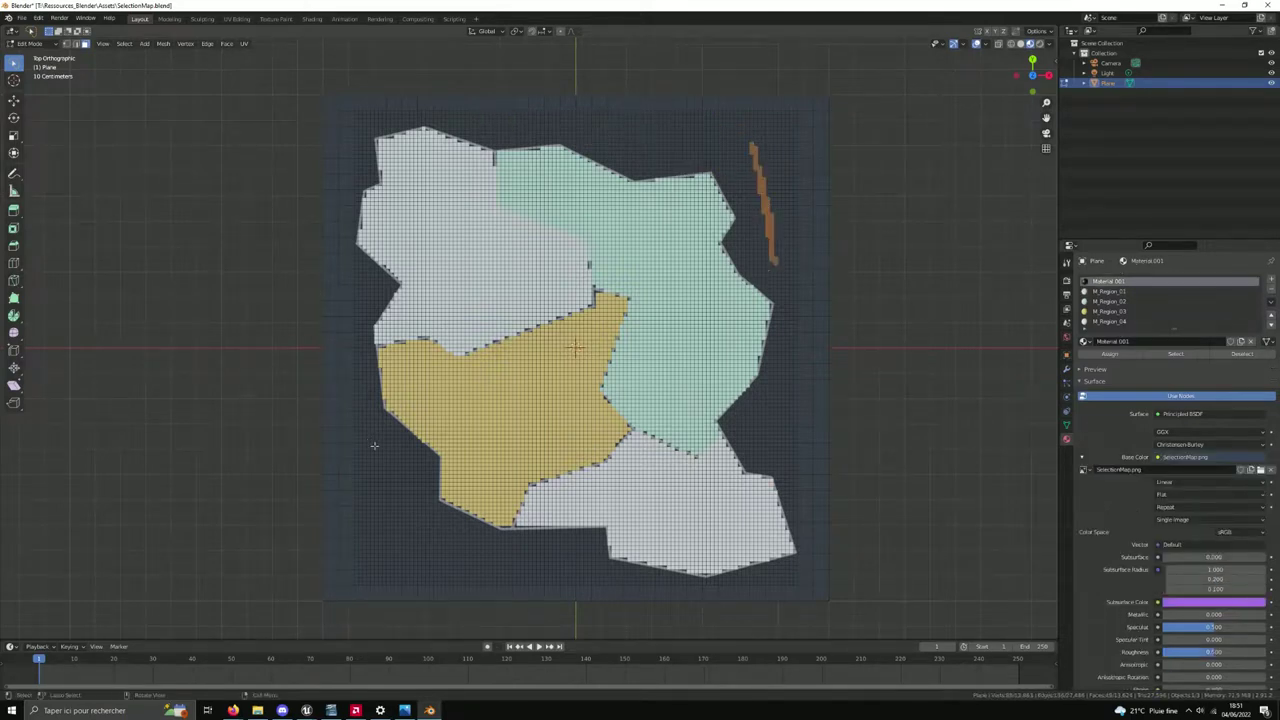
left_click_drag(372, 440, 565, 577)
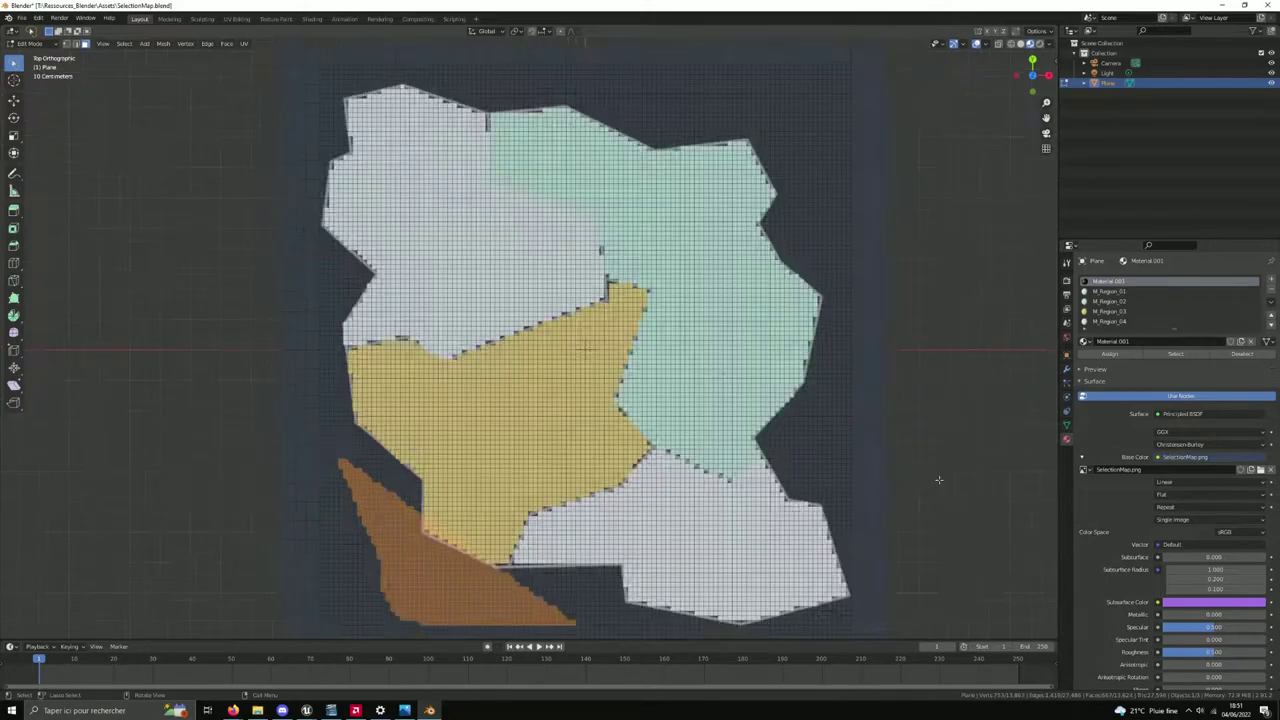
key("ctrl+z")
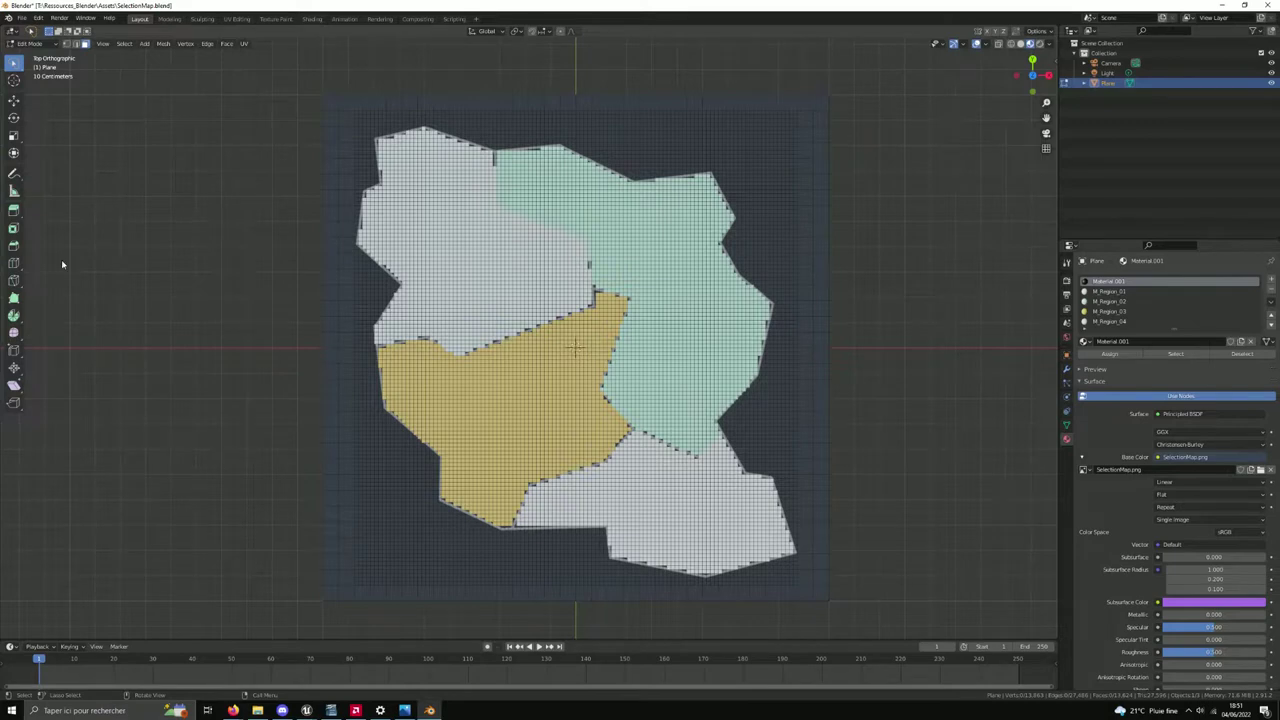
mouse_move(351, 417)
right_mouse_down("ctrl")
mouse_move(594, 556)
mouse_move(321, 468)
mouse_move(351, 415)
right_mouse_up("ctrl")
Un-subdivide the lower-left border faces three times, after an accidental extrusion
right_click(366, 429)
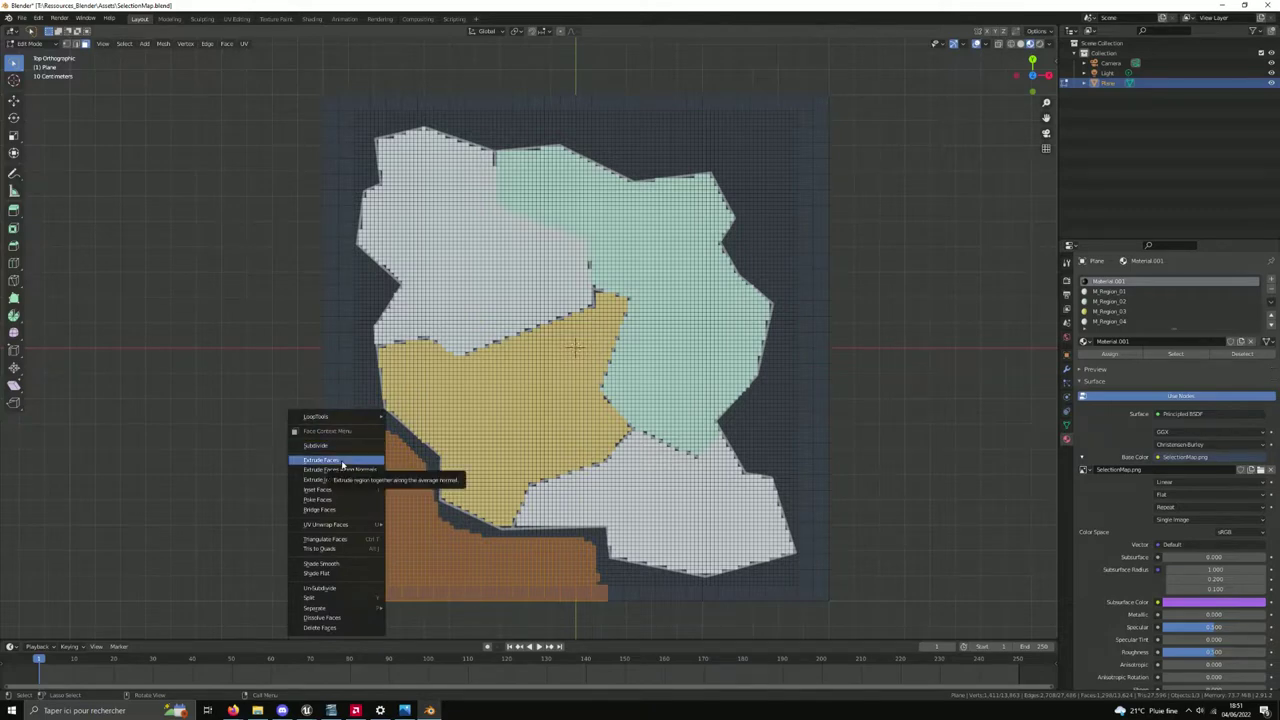
left_click(341, 461)
left_click(341, 461)
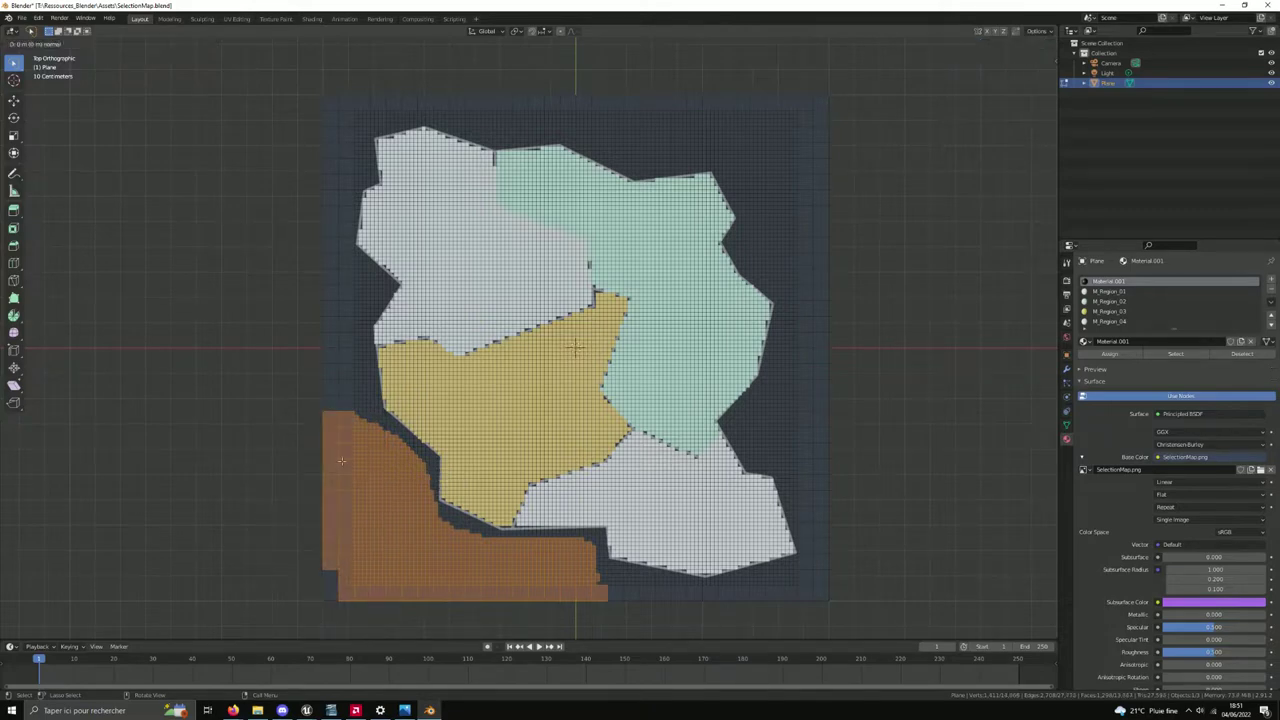
right_click(341, 450)
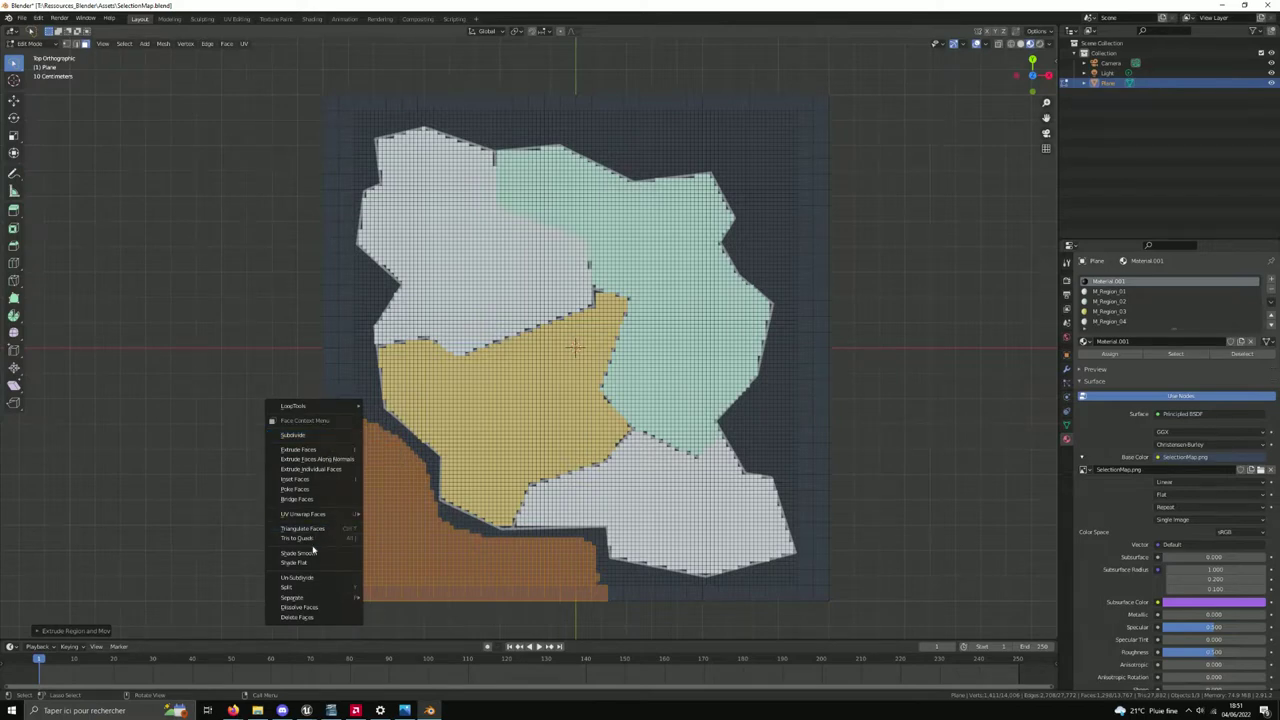
left_click(310, 578)
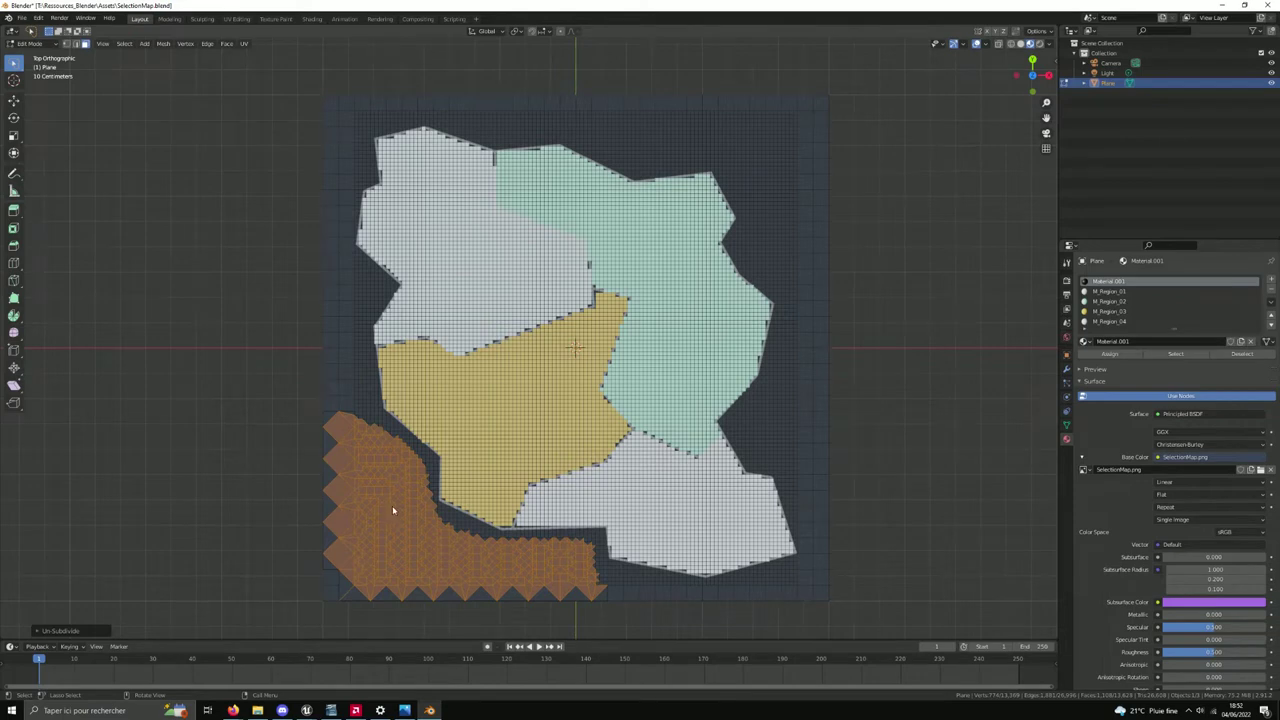
right_click(392, 505)
left_click(391, 506)
right_click(392, 510)
left_click(391, 506)
Select the top border strip and un-subdivide it twice
right_click_drag(470, 110, 689, 159, "ctrl")
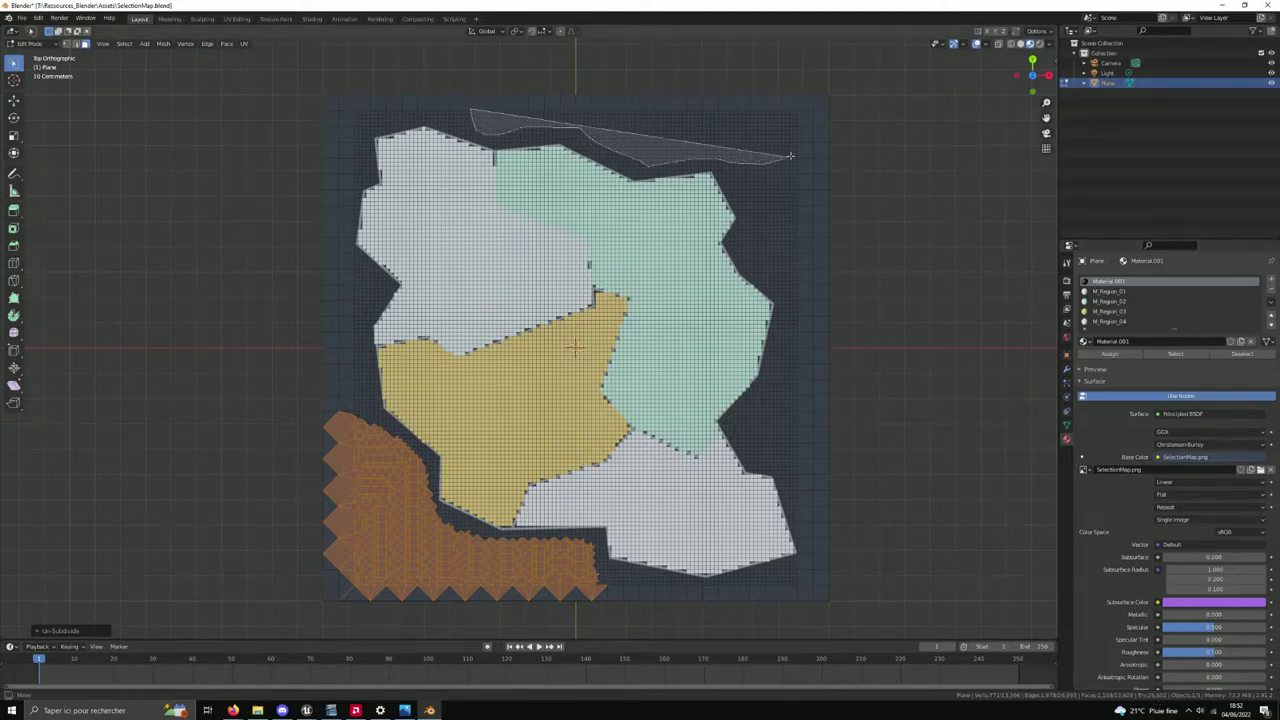
right_click_drag(689, 159, 590, 105, "ctrl")
right_click(699, 130)
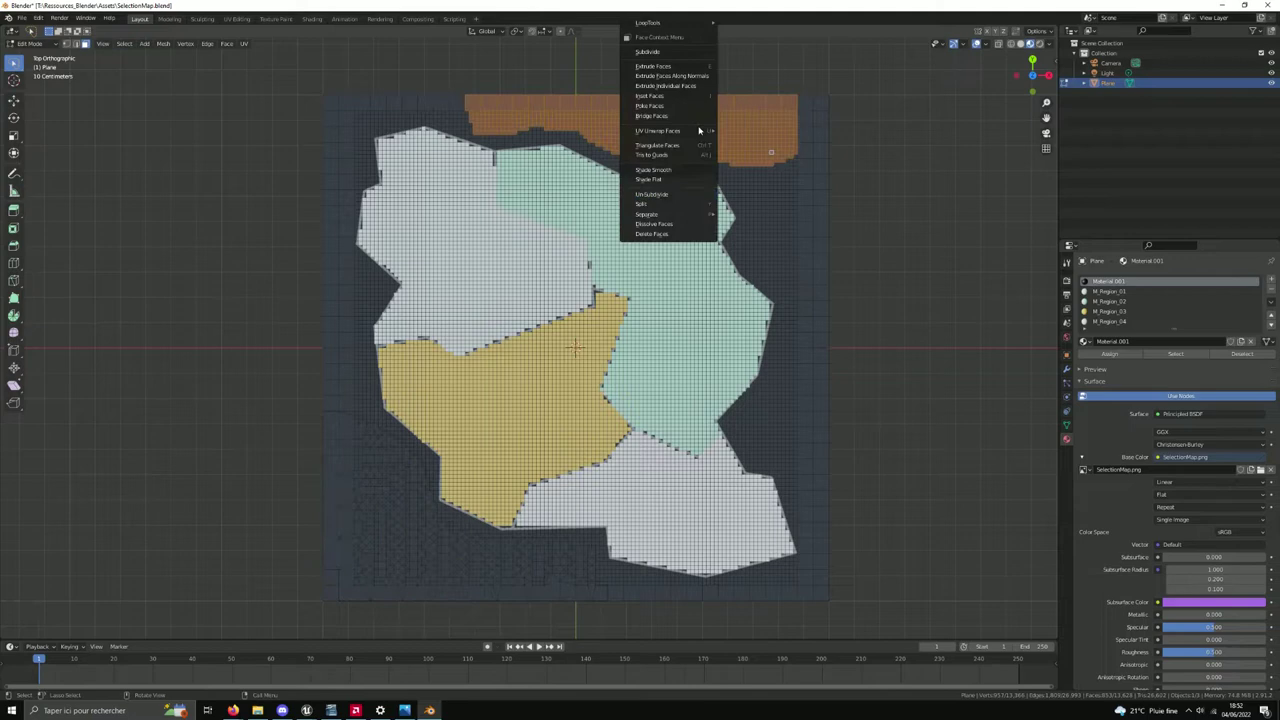
left_click(650, 194)
right_click(705, 150)
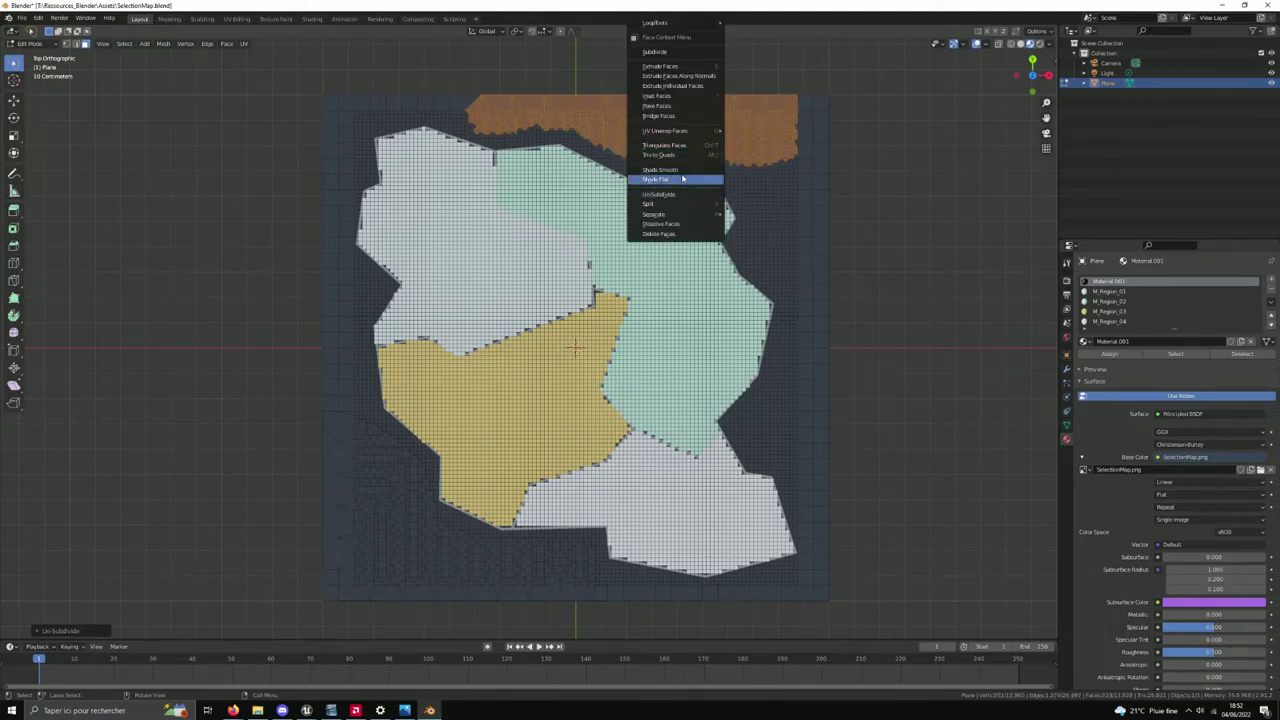
key("Escape")
key("alt+a")
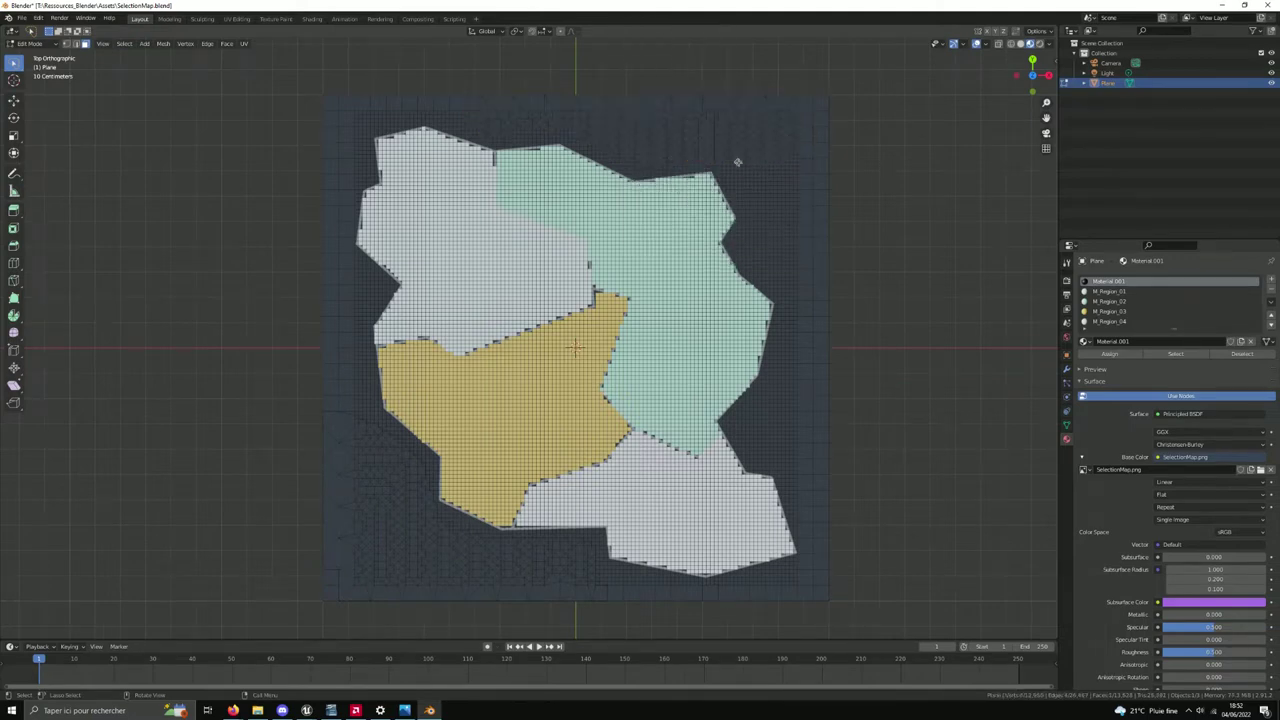
right_click(737, 161)
left_click(714, 194)
key("alt+a")
Un-subdivide the right-side border faces, then the left and top-left border faces
right_click_drag(715, 160, 808, 391, "ctrl")
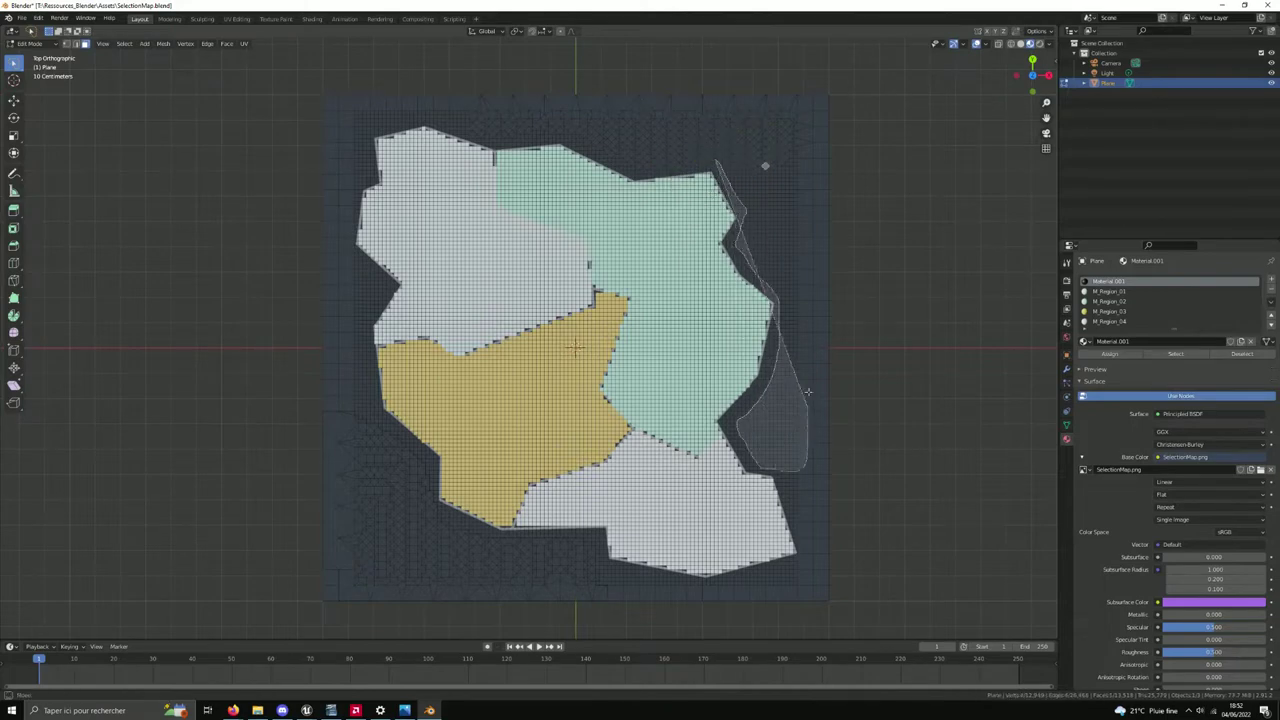
right_click(730, 195)
left_click(757, 219)
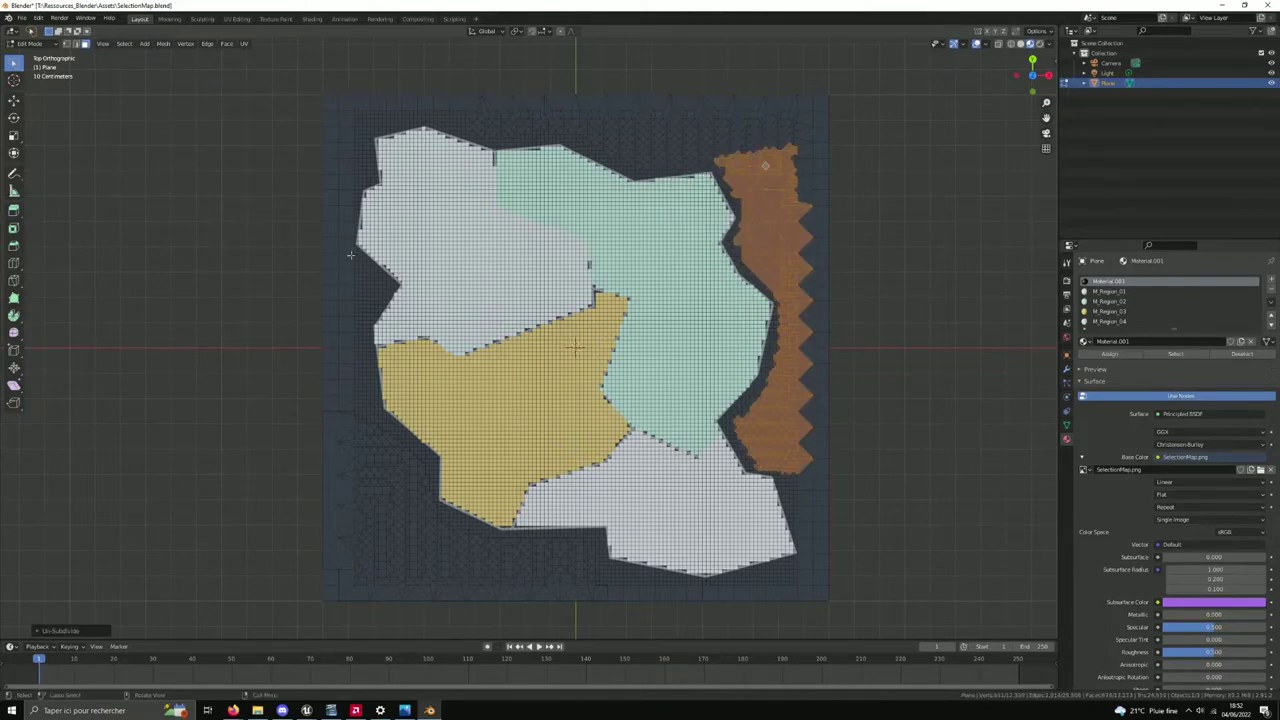
key("alt+a")
right_click_drag(350, 255, 347, 287, "ctrl")
mouse_move(478, 133)
right_mouse_down("ctrl")
mouse_move(425, 113)
mouse_move(476, 135)
right_mouse_up("ctrl")
right_click(450, 105)
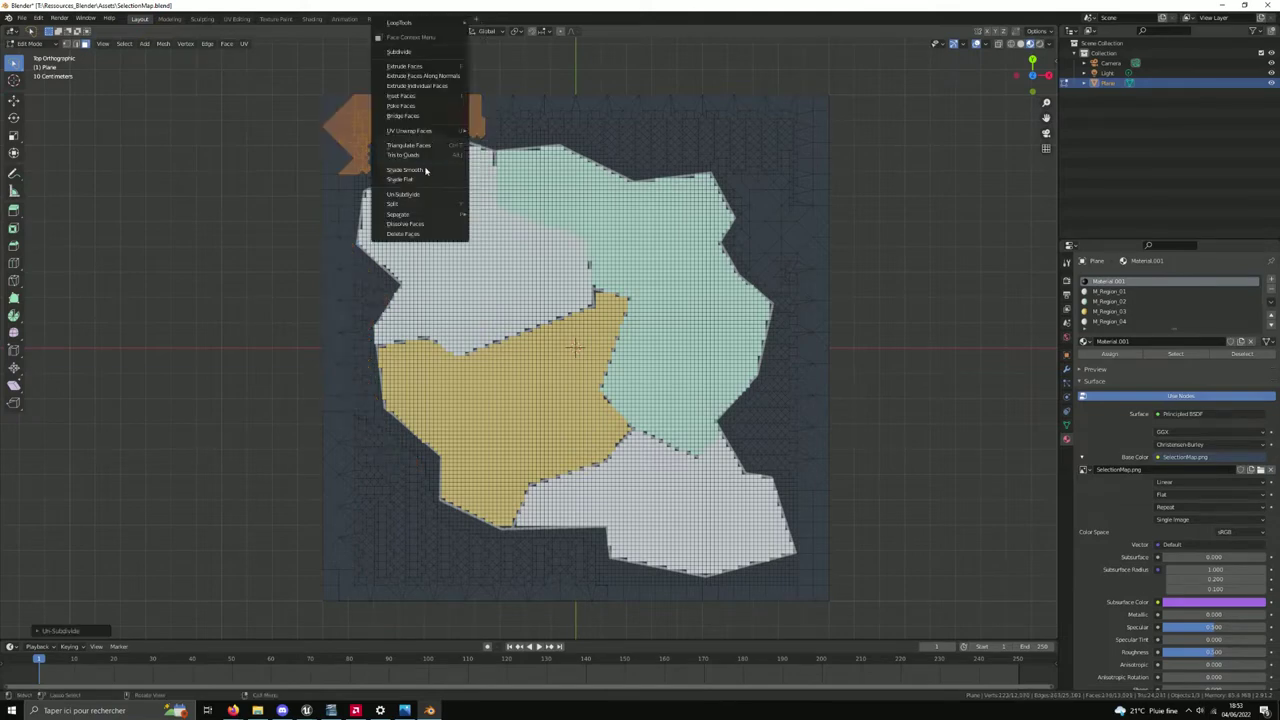
left_click(414, 195)
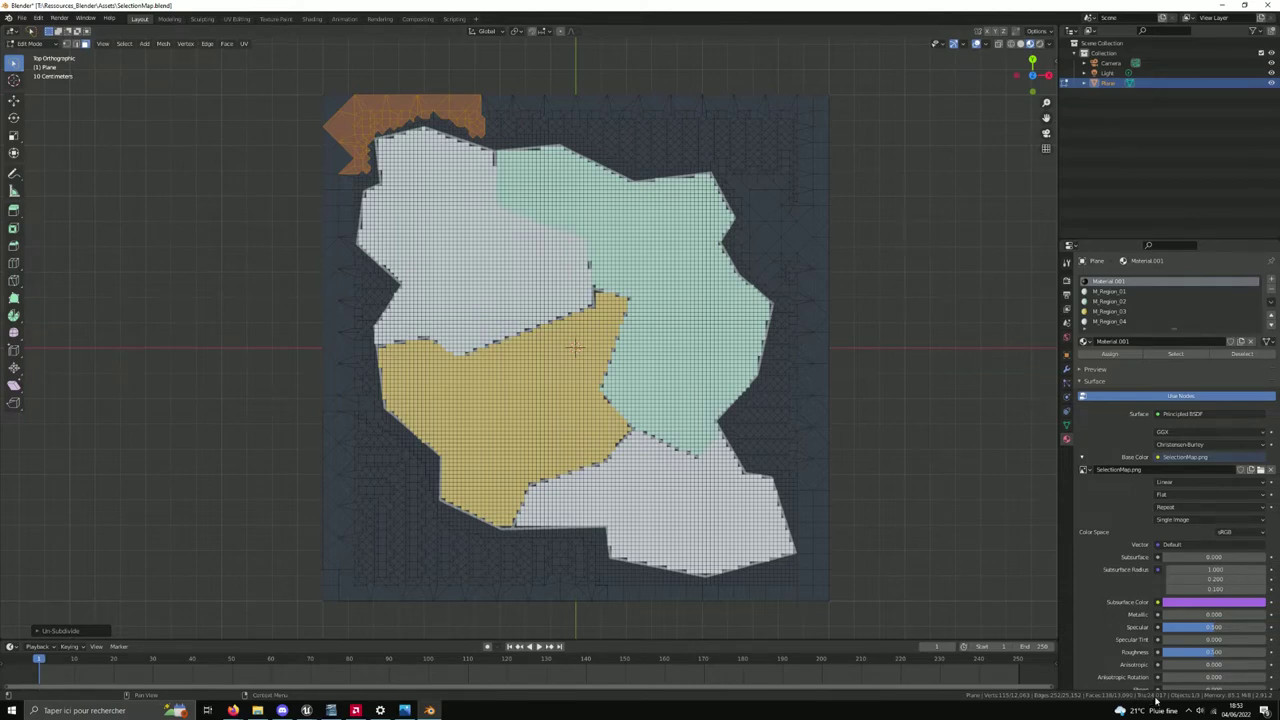
Save the updated SelectionMap.blend with File > Save
double_click(22, 20)
left_click(22, 20)
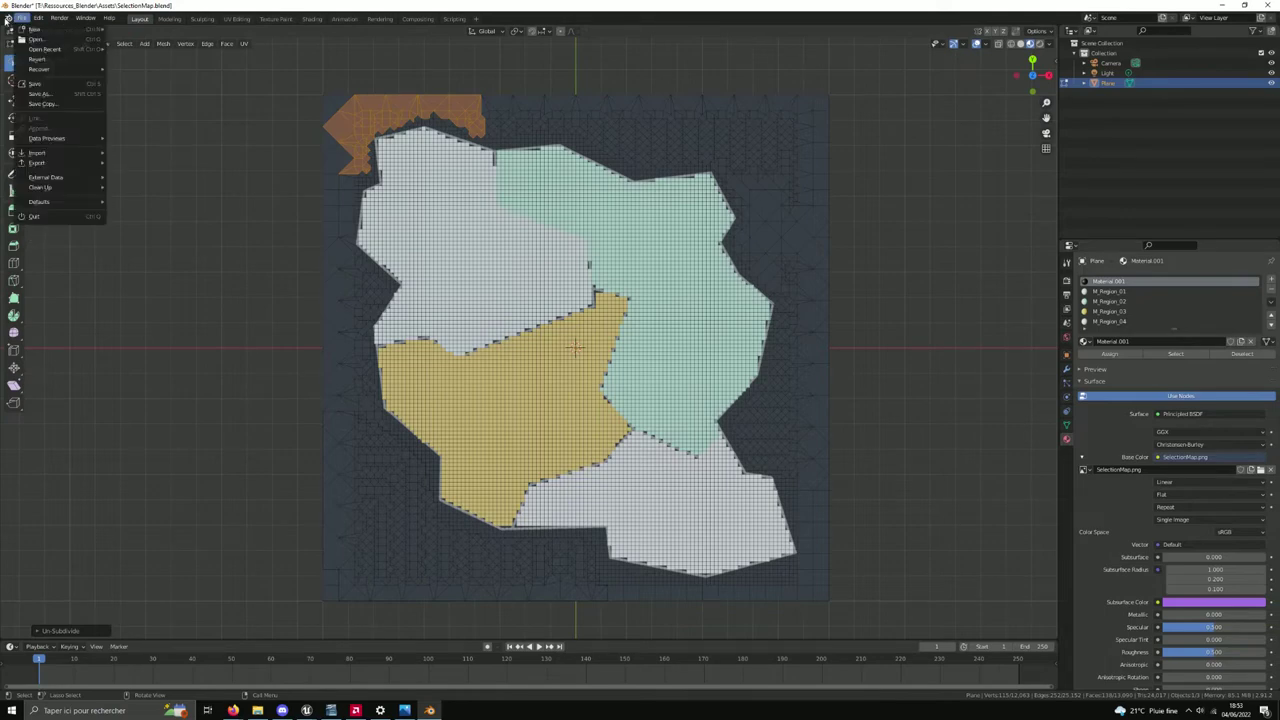
left_click(38, 85)
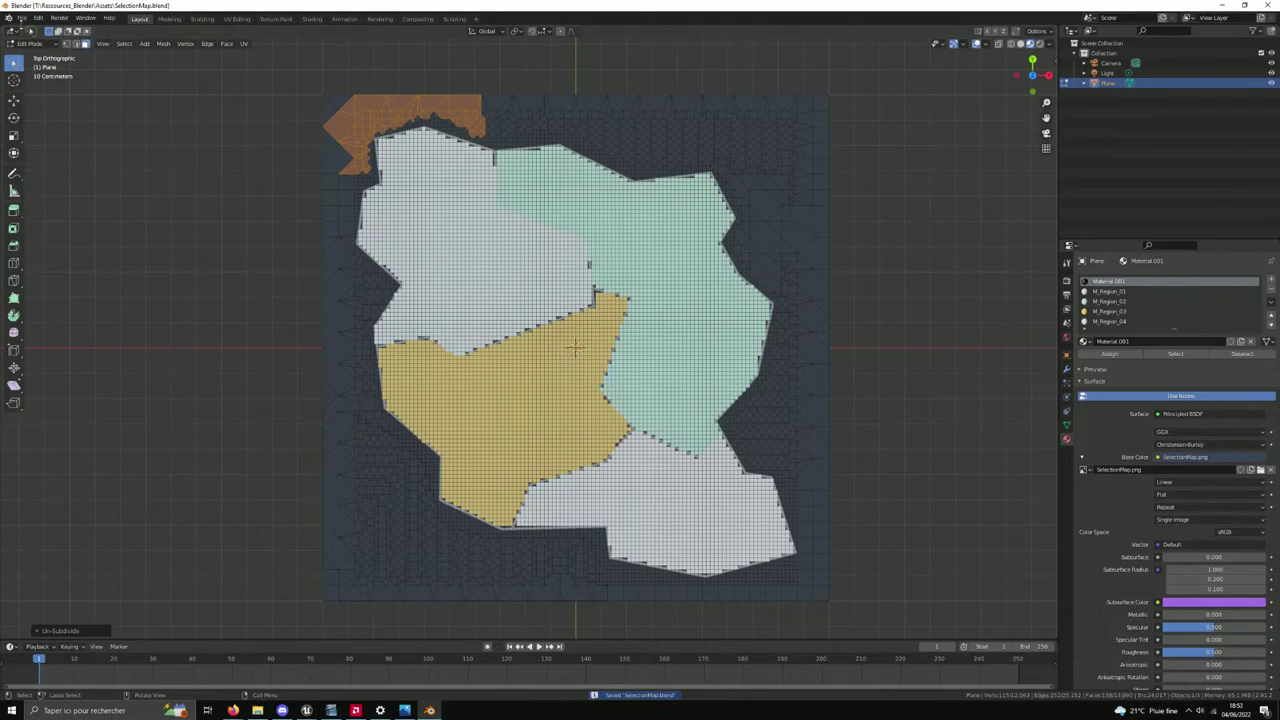
Export the updated map again as SelectionMap.fbx
left_click(21, 19)
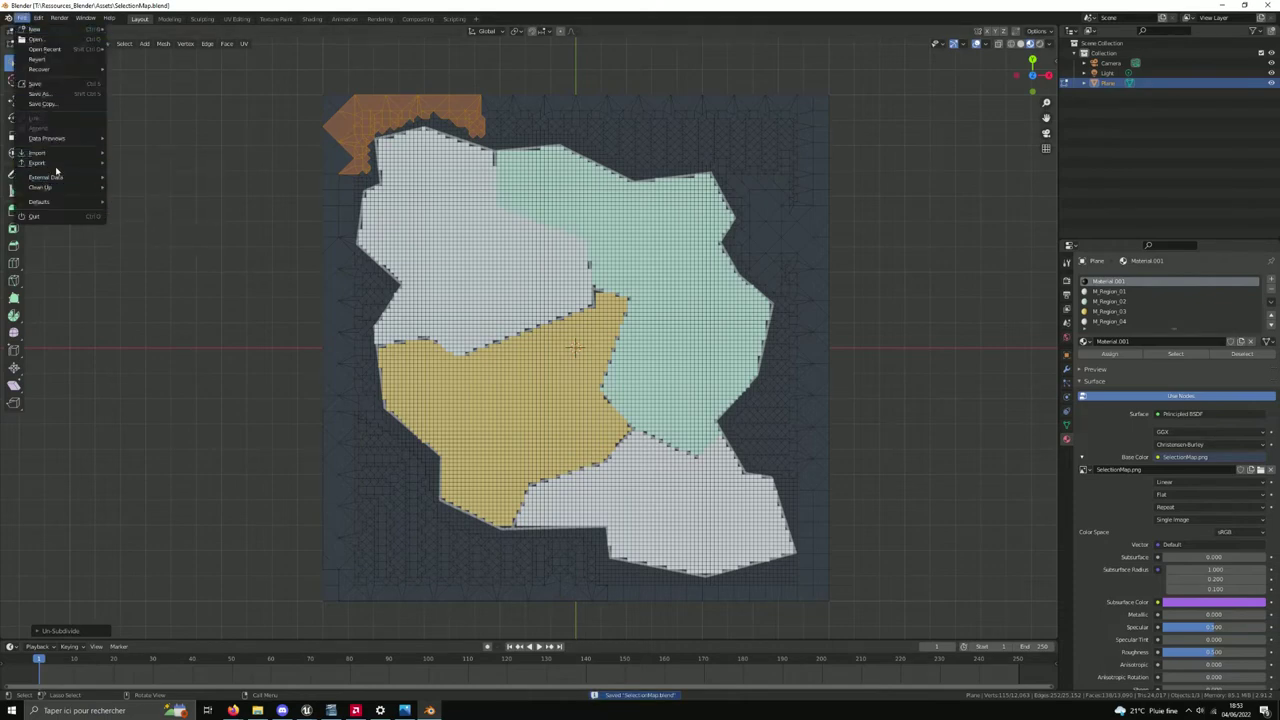
mouse_move(38, 162)
left_click(148, 222)
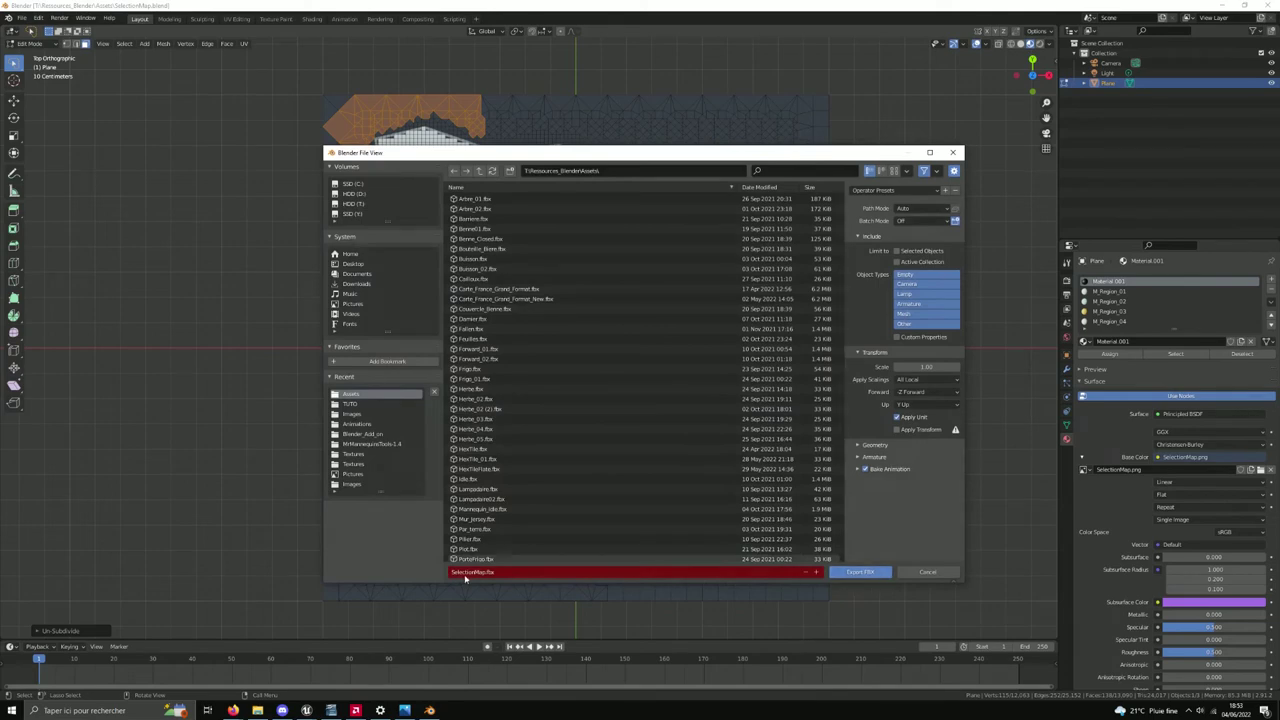
left_click(868, 572)
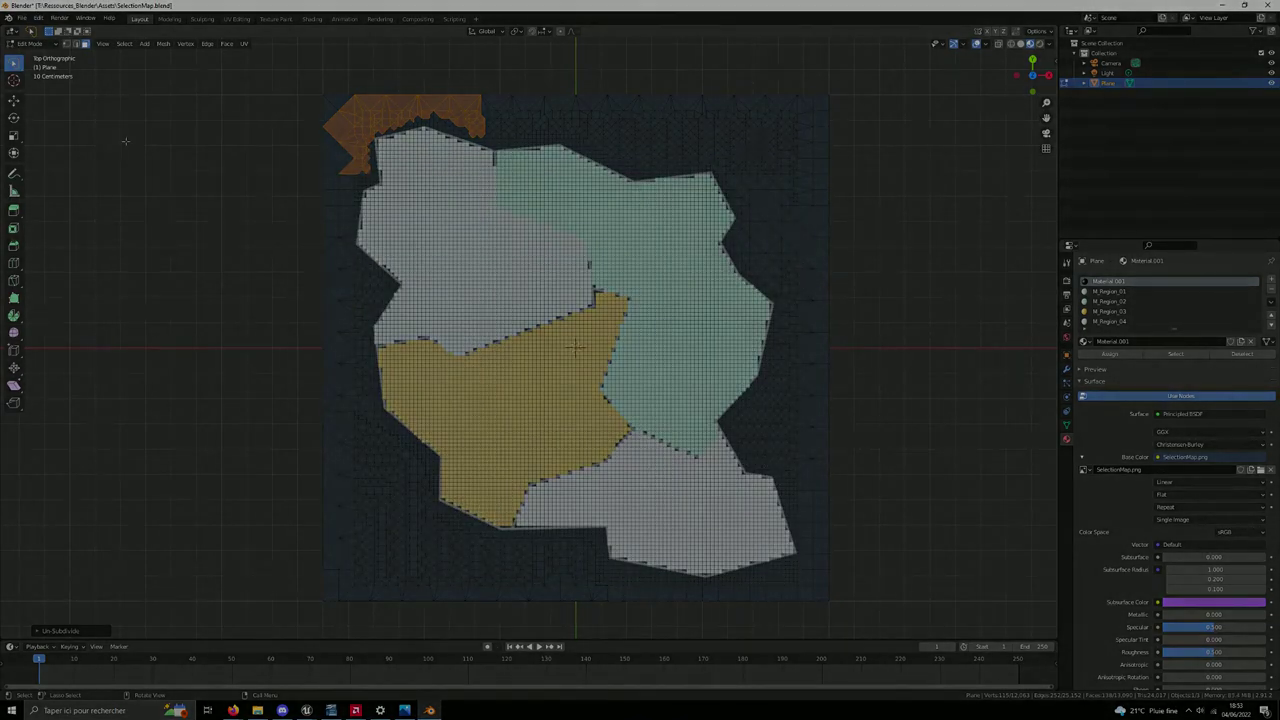